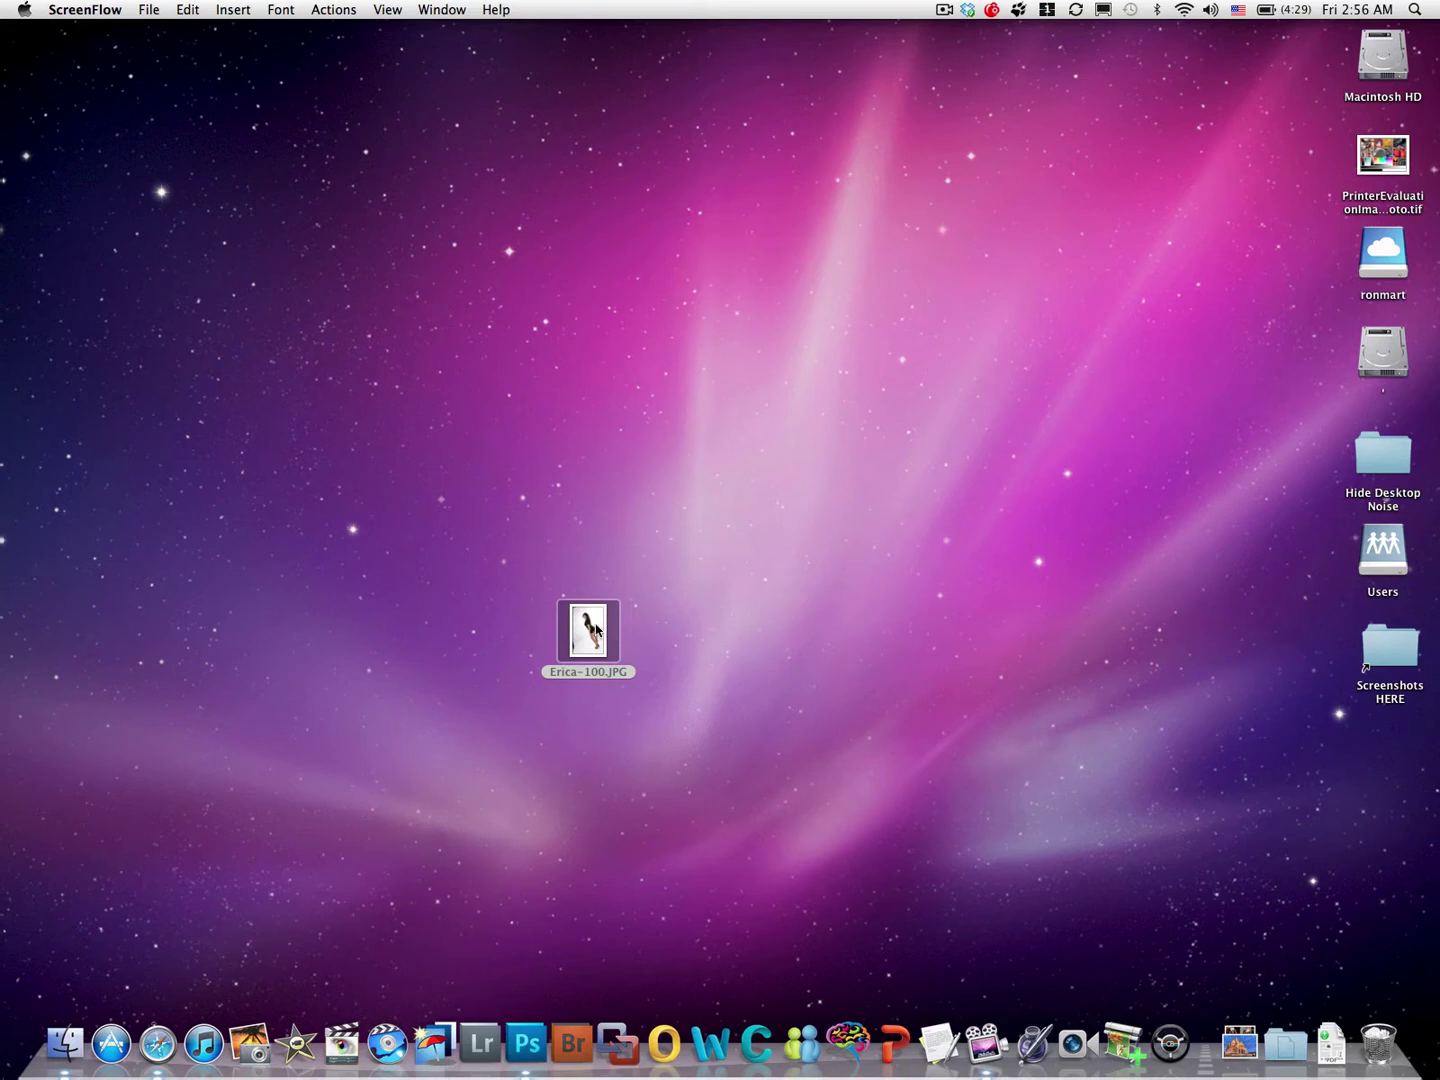
Open the desktop file Erica-100.JPG in Photoshop, converting its colors to the ProPhoto RGB working space
drag(591, 628, 536, 1031)
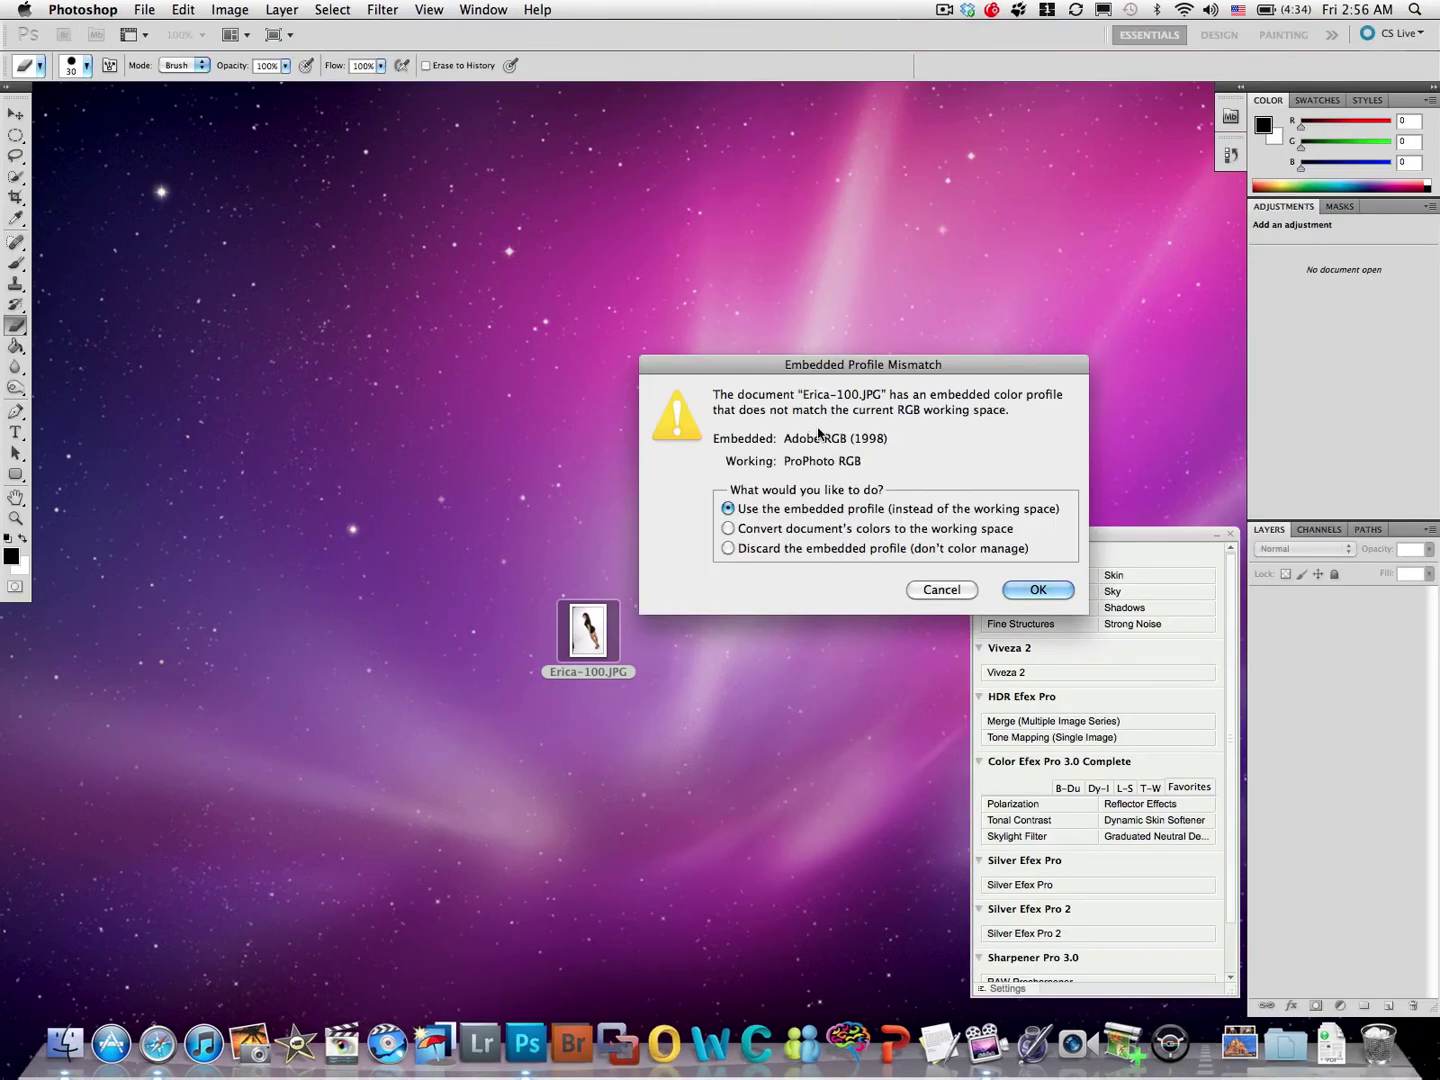
click(774, 532)
click(1037, 591)
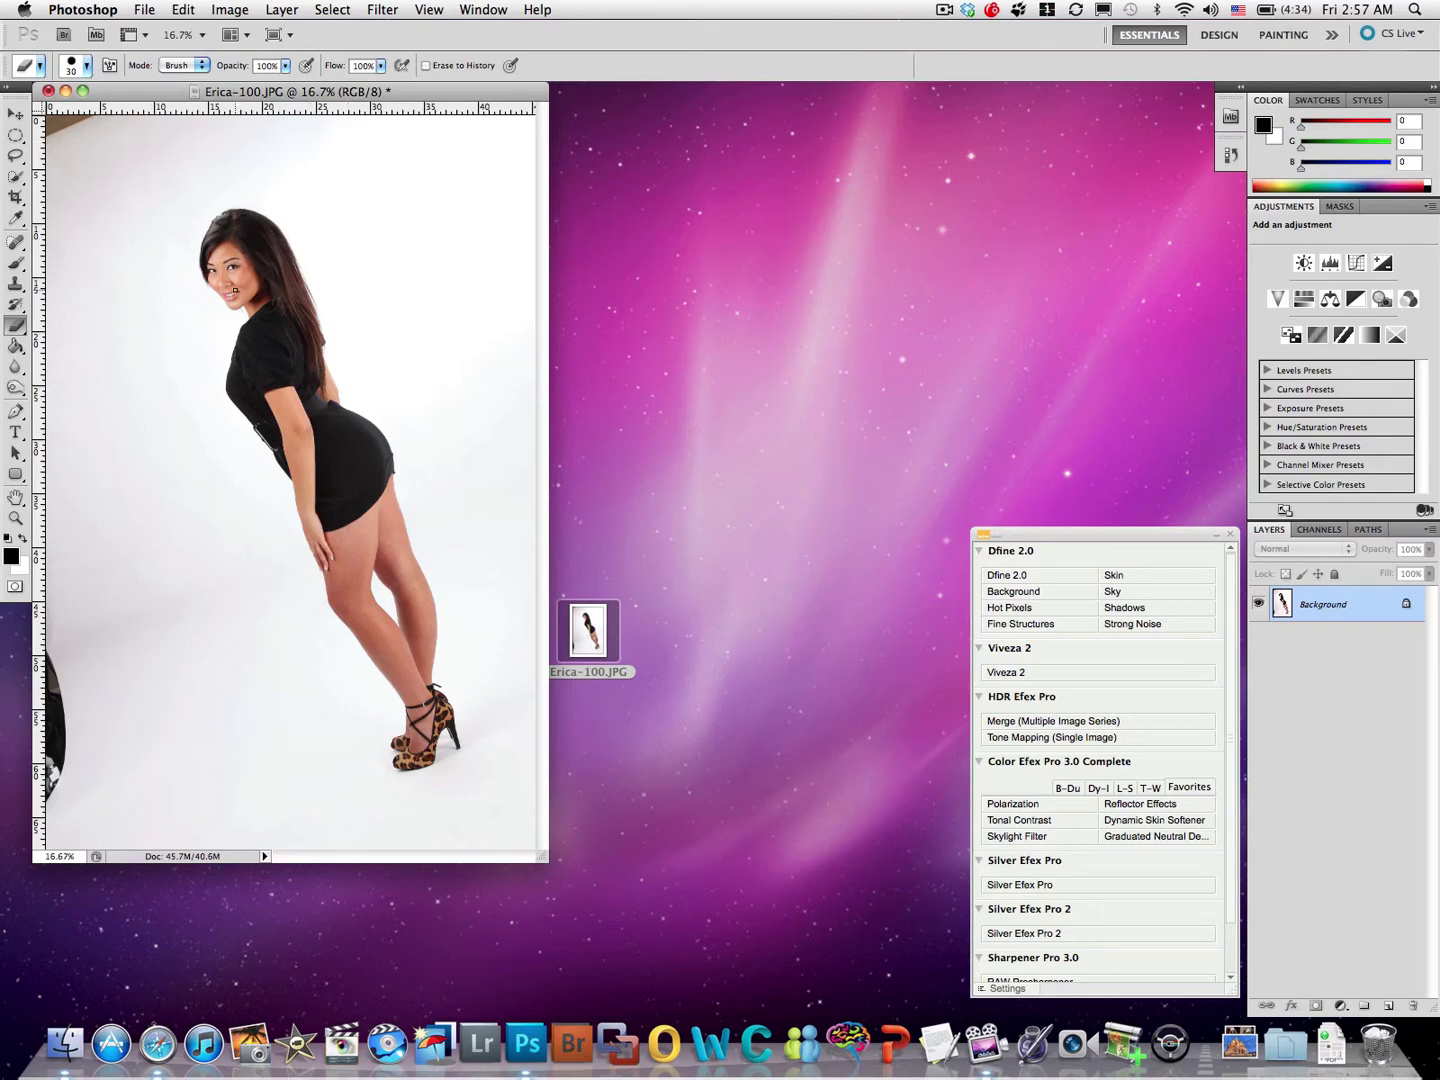
Examine the backdrop's upper corner and the model's face at several magnifications
scroll(235, 289, up, 8)
scroll(235, 290, down, 6)
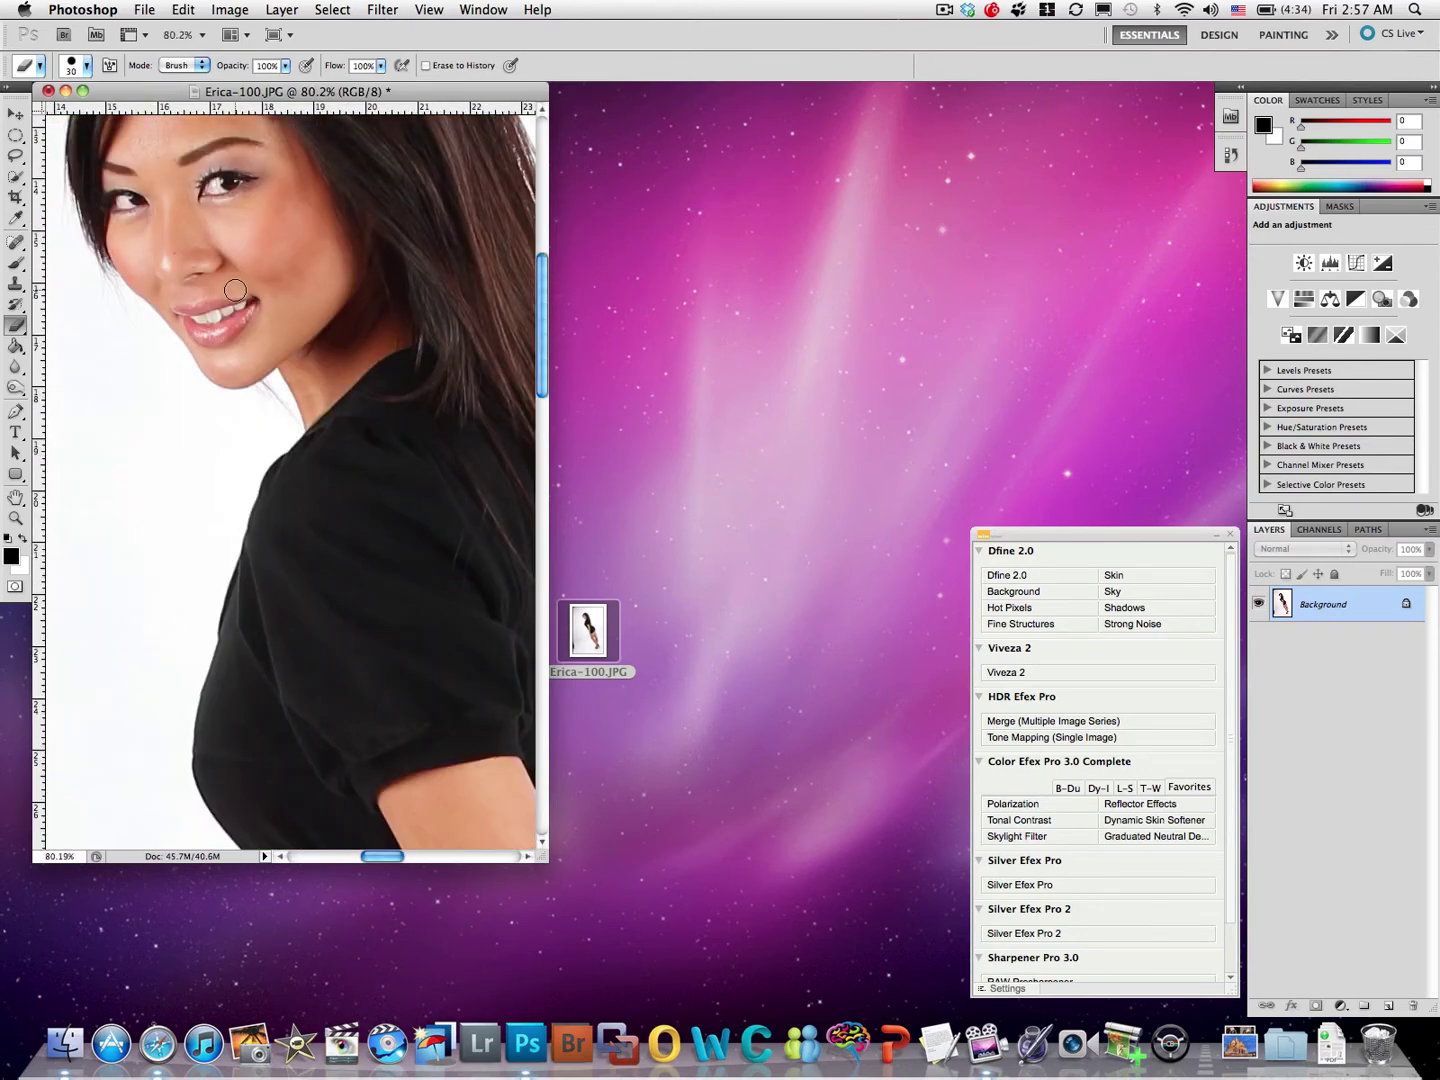
drag(294, 322, 534, 534)
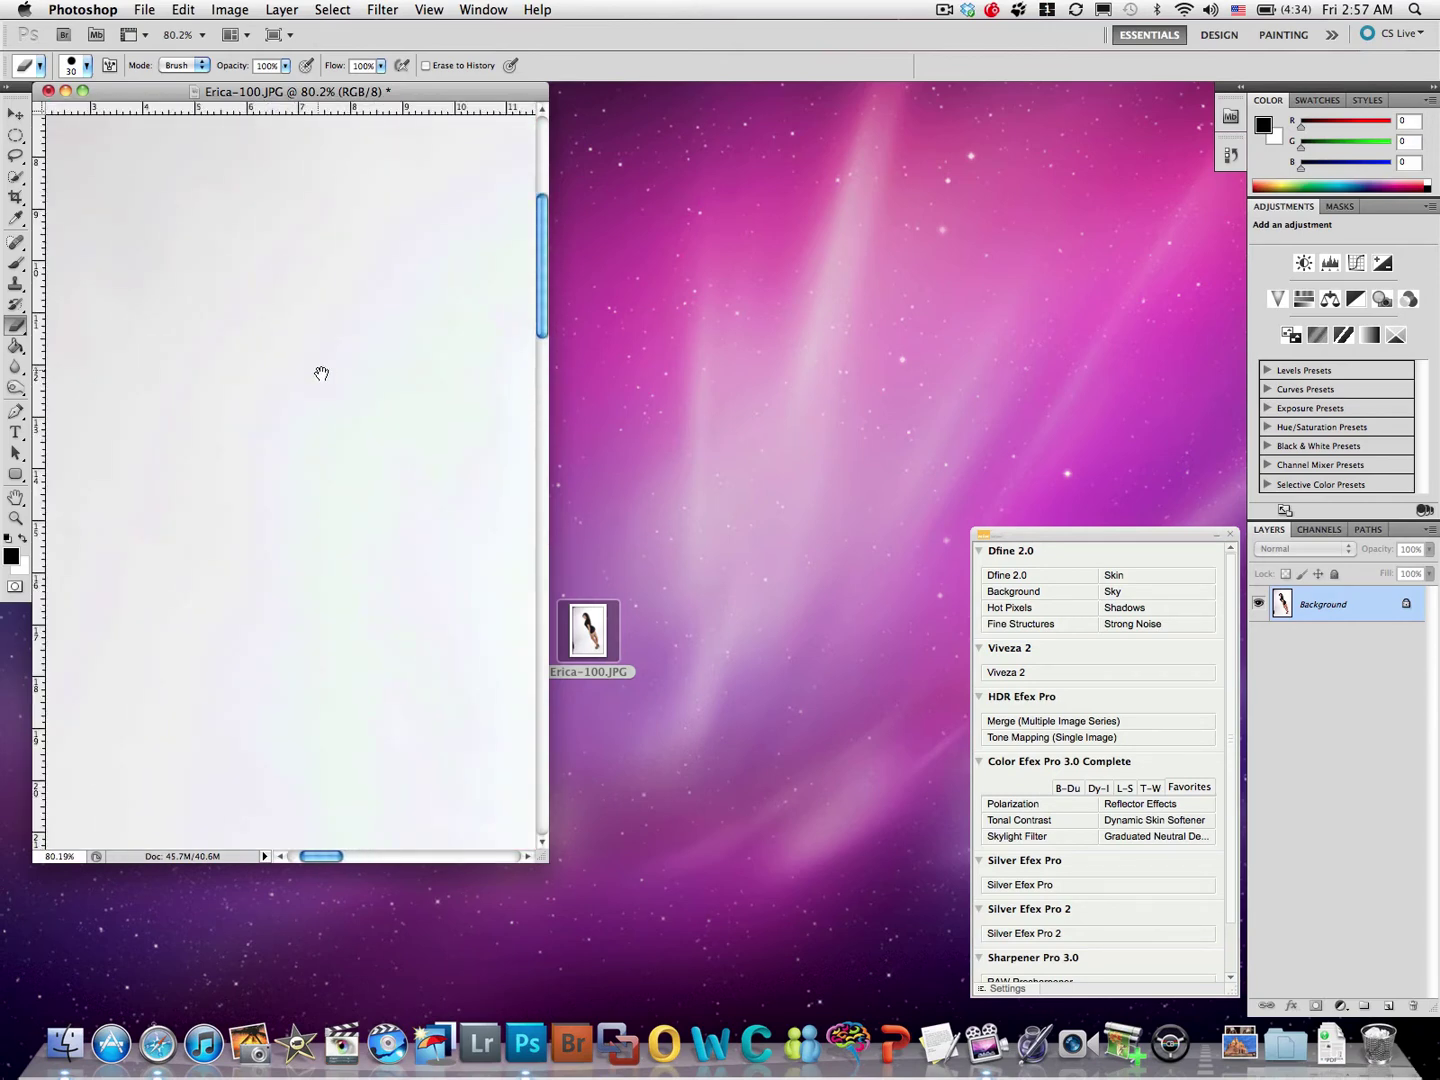
key(super+r)
drag(183, 299, 582, 479)
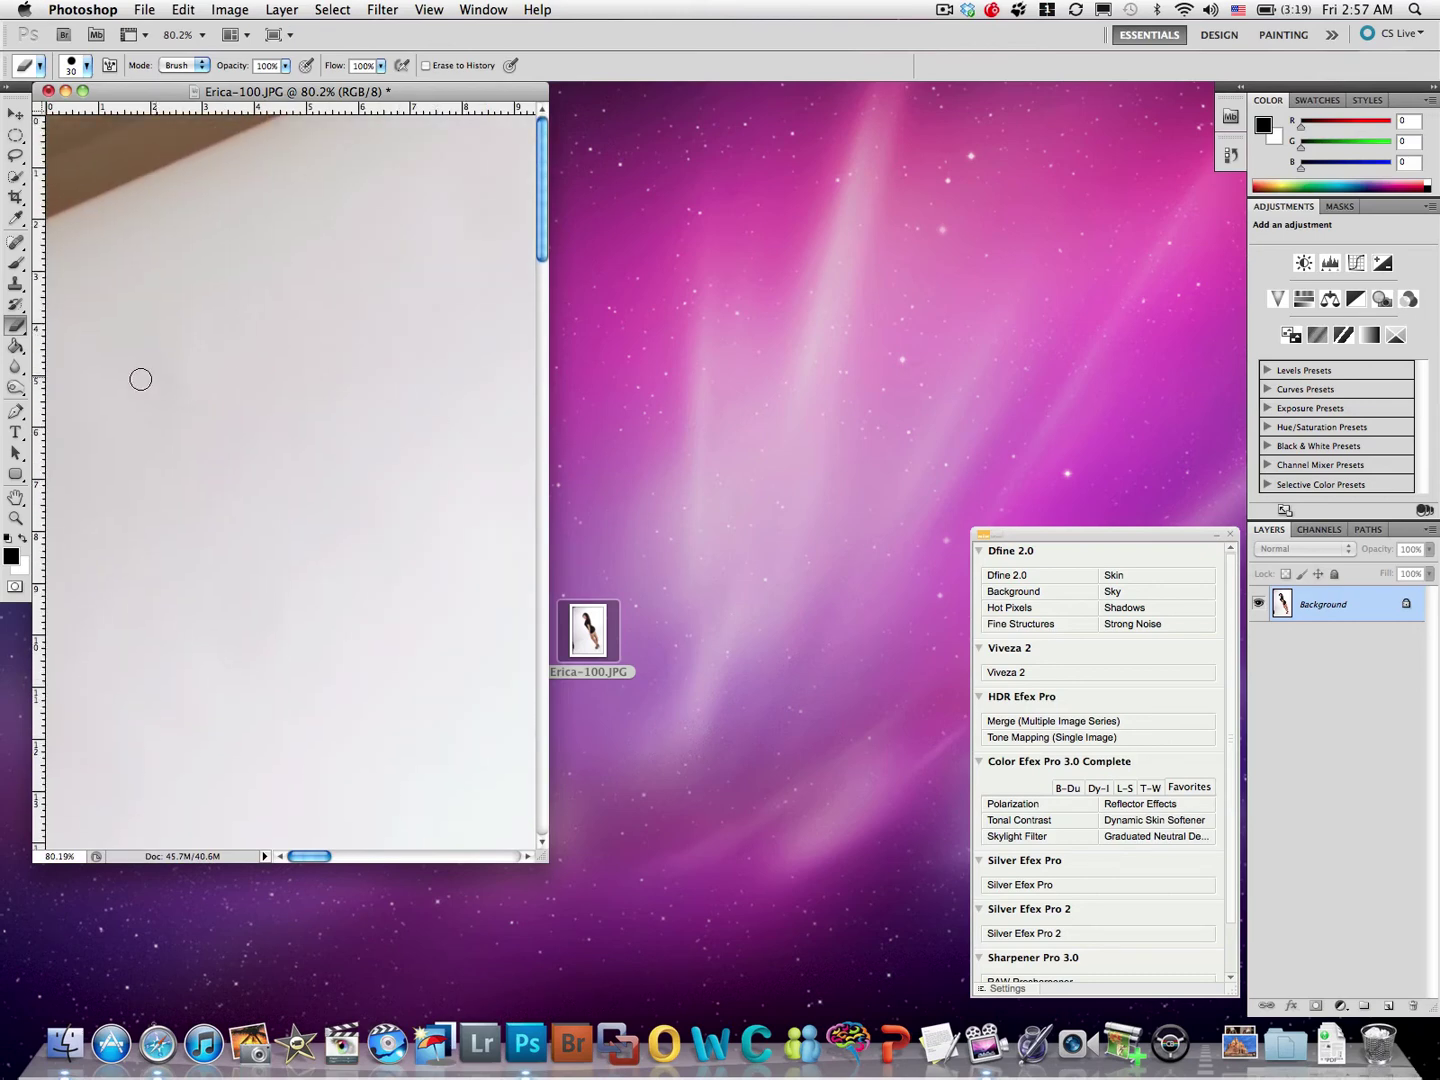
double_click(17, 507)
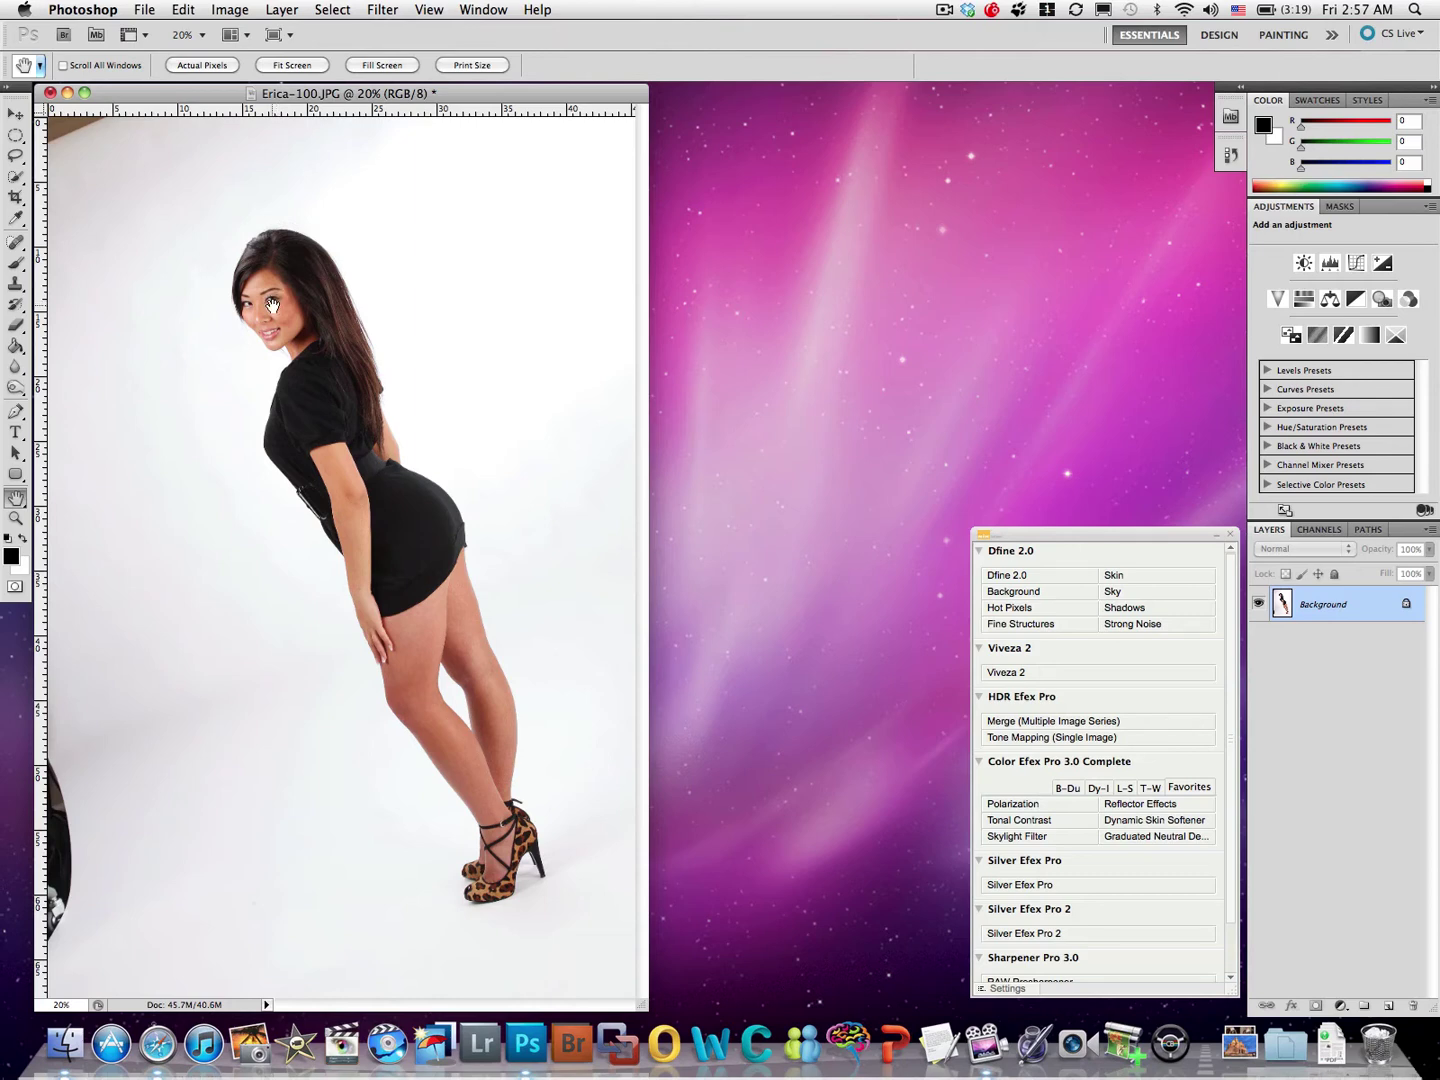
scroll(272, 304, up, 10)
scroll(272, 304, down, 3)
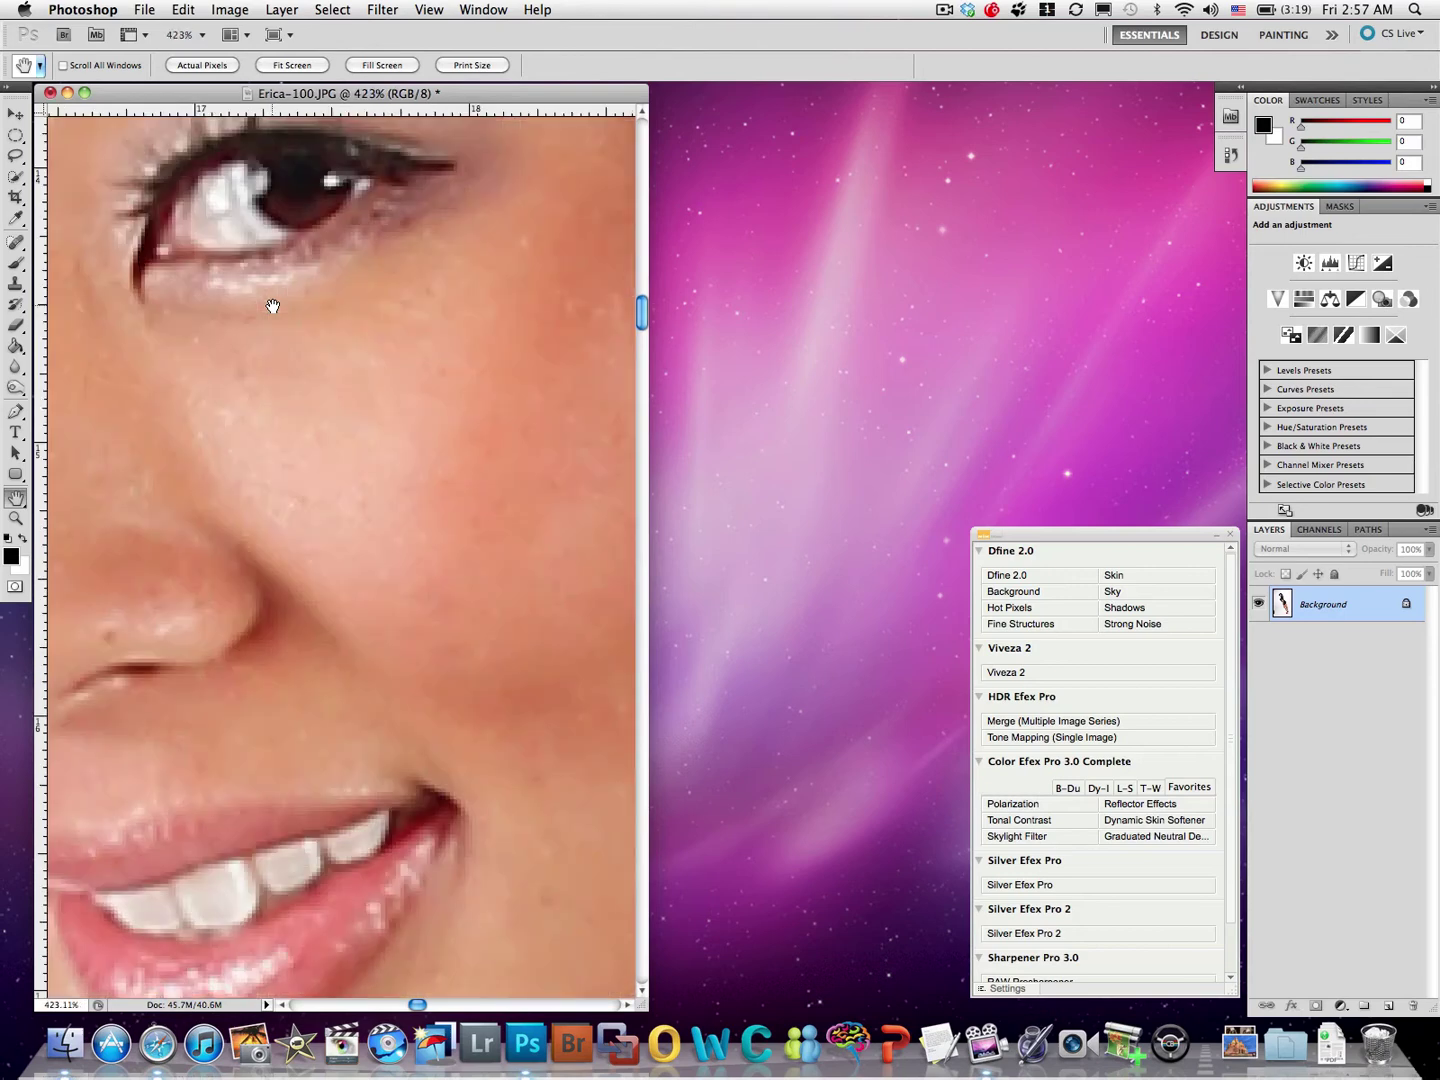
scroll(272, 304, down, 3)
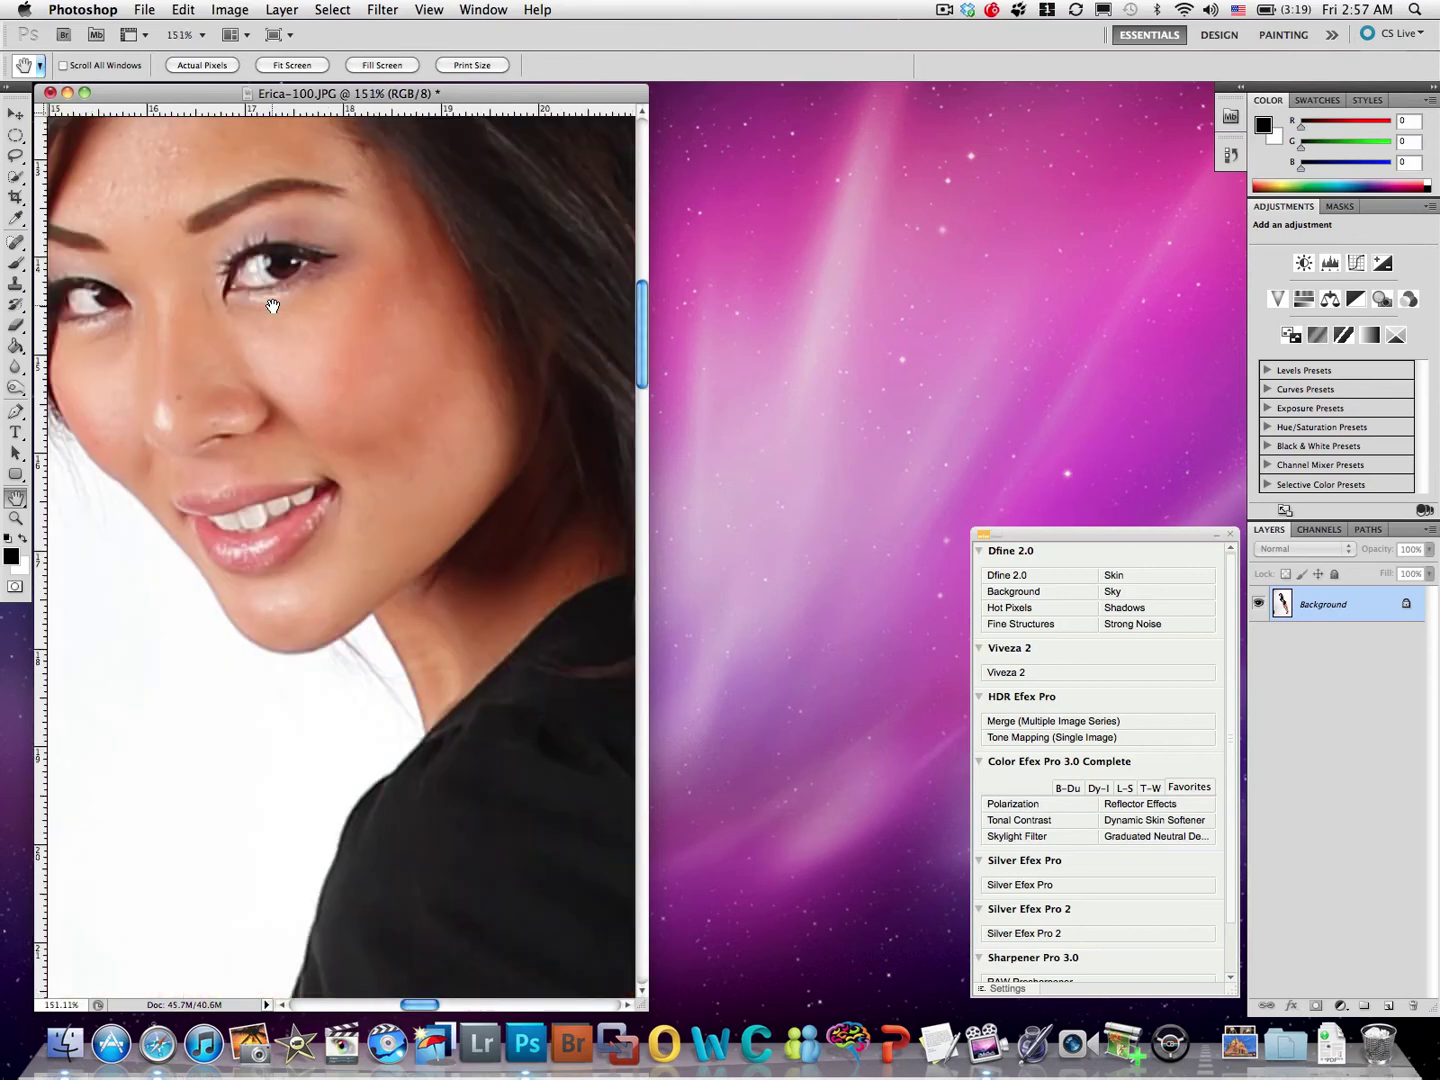
scroll(272, 304, down, 3)
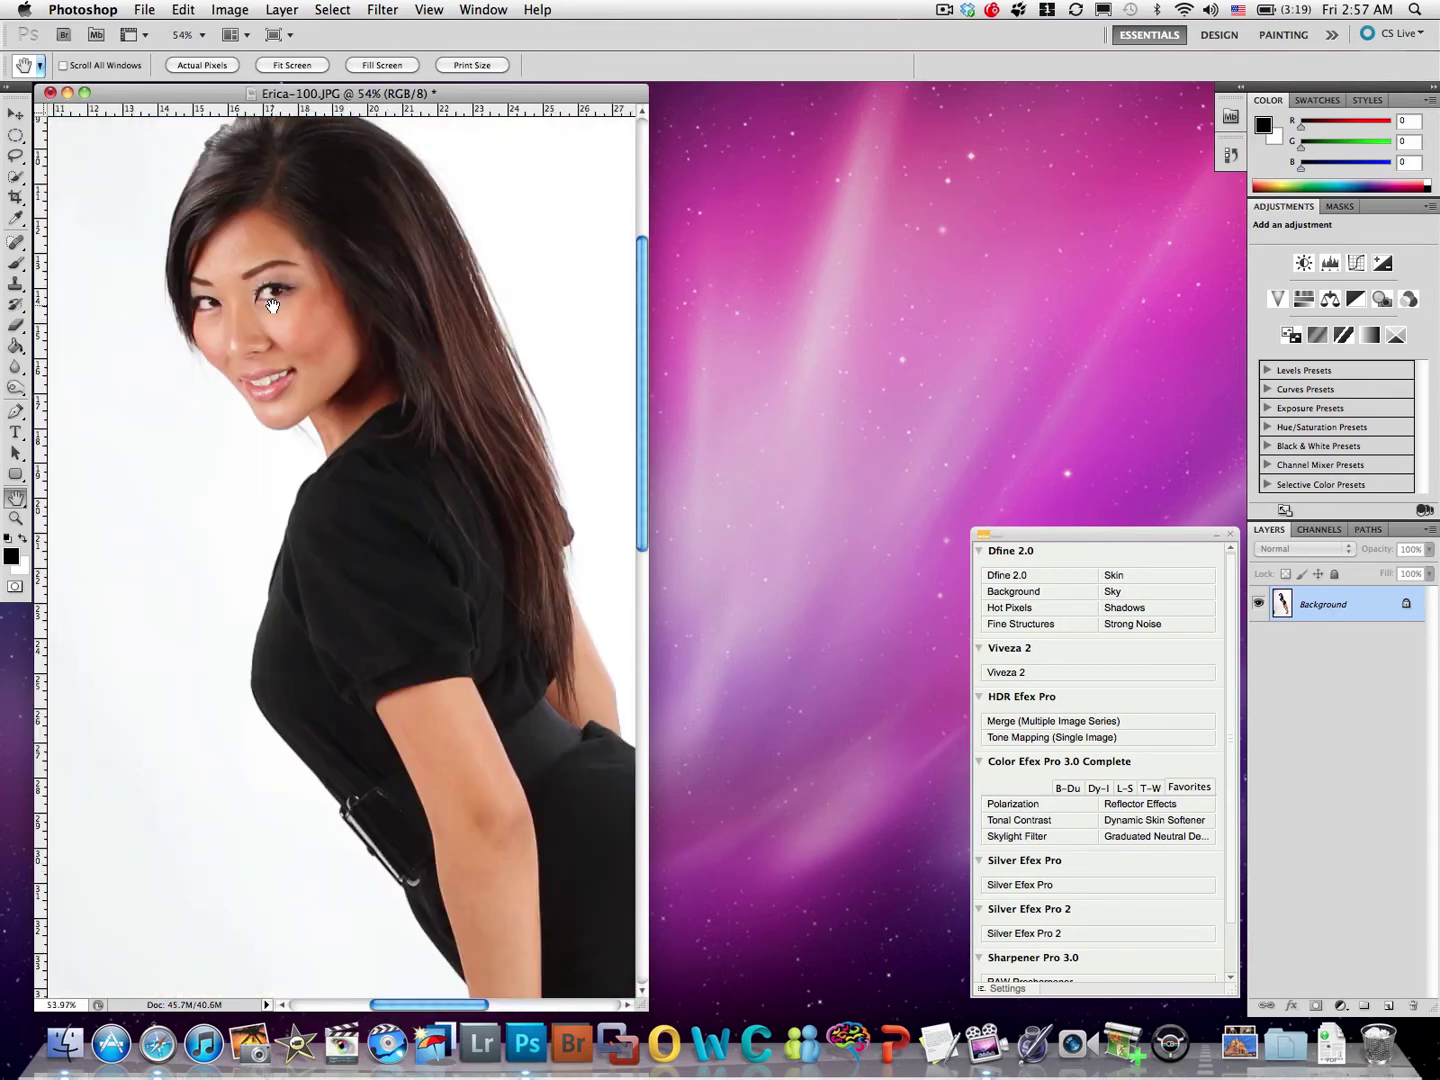
scroll(272, 304, up, 3)
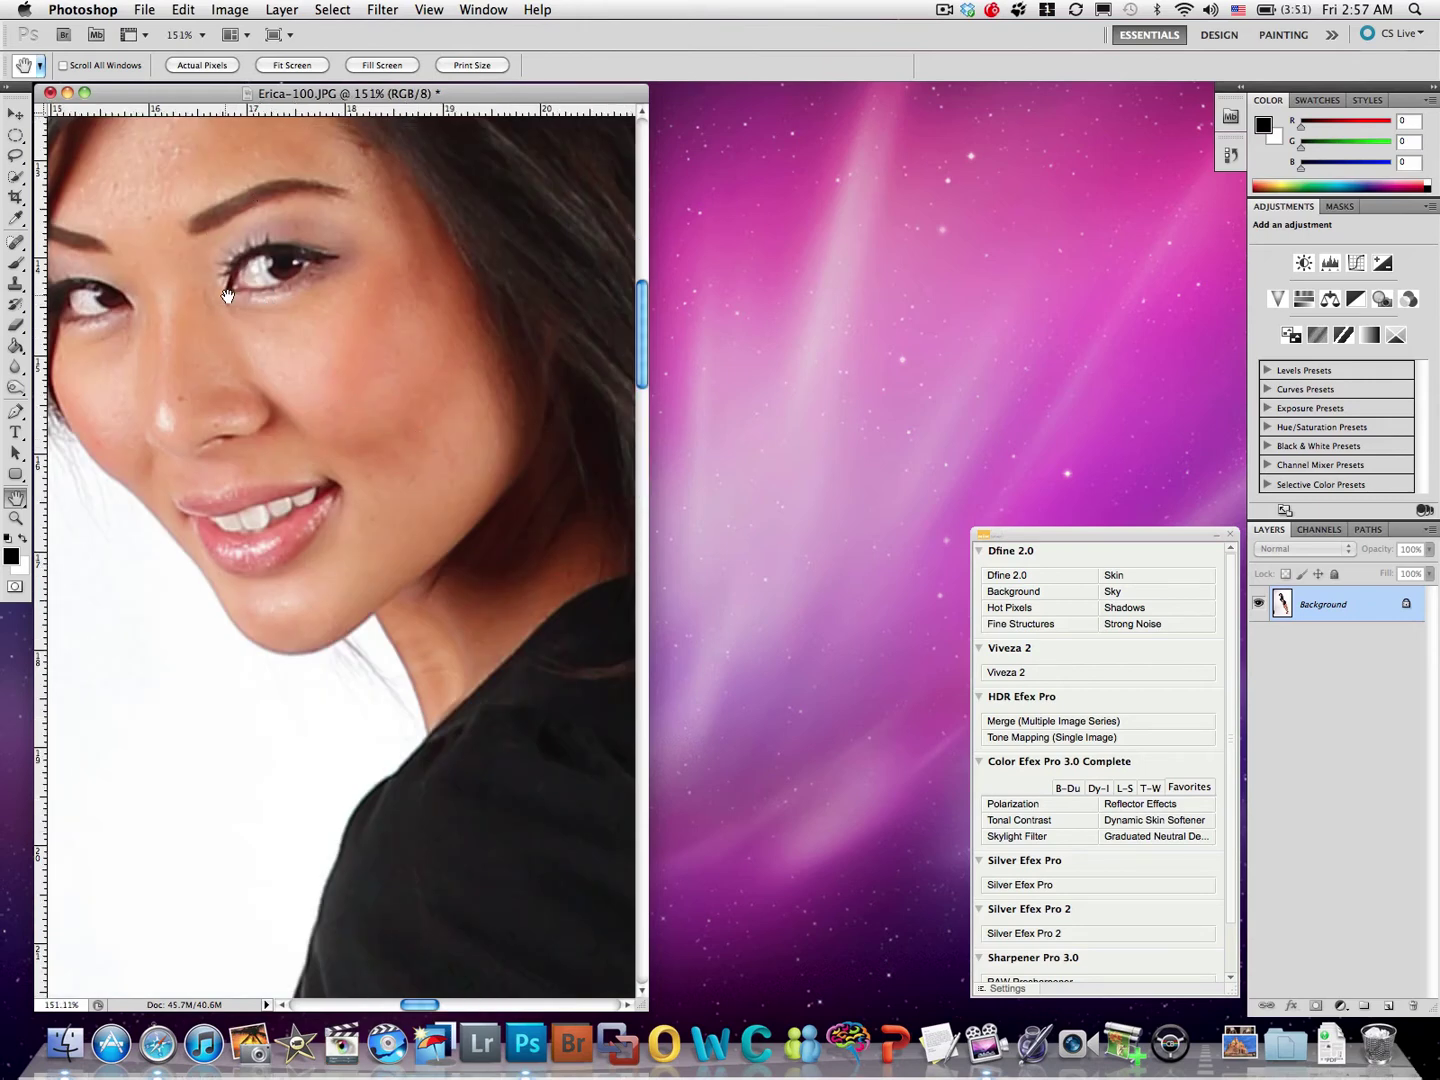
Enlarge the document window, collapse the floating plug-in palette and move it clear of the photo, keeping the face in view
drag(645, 1003, 1180, 1040)
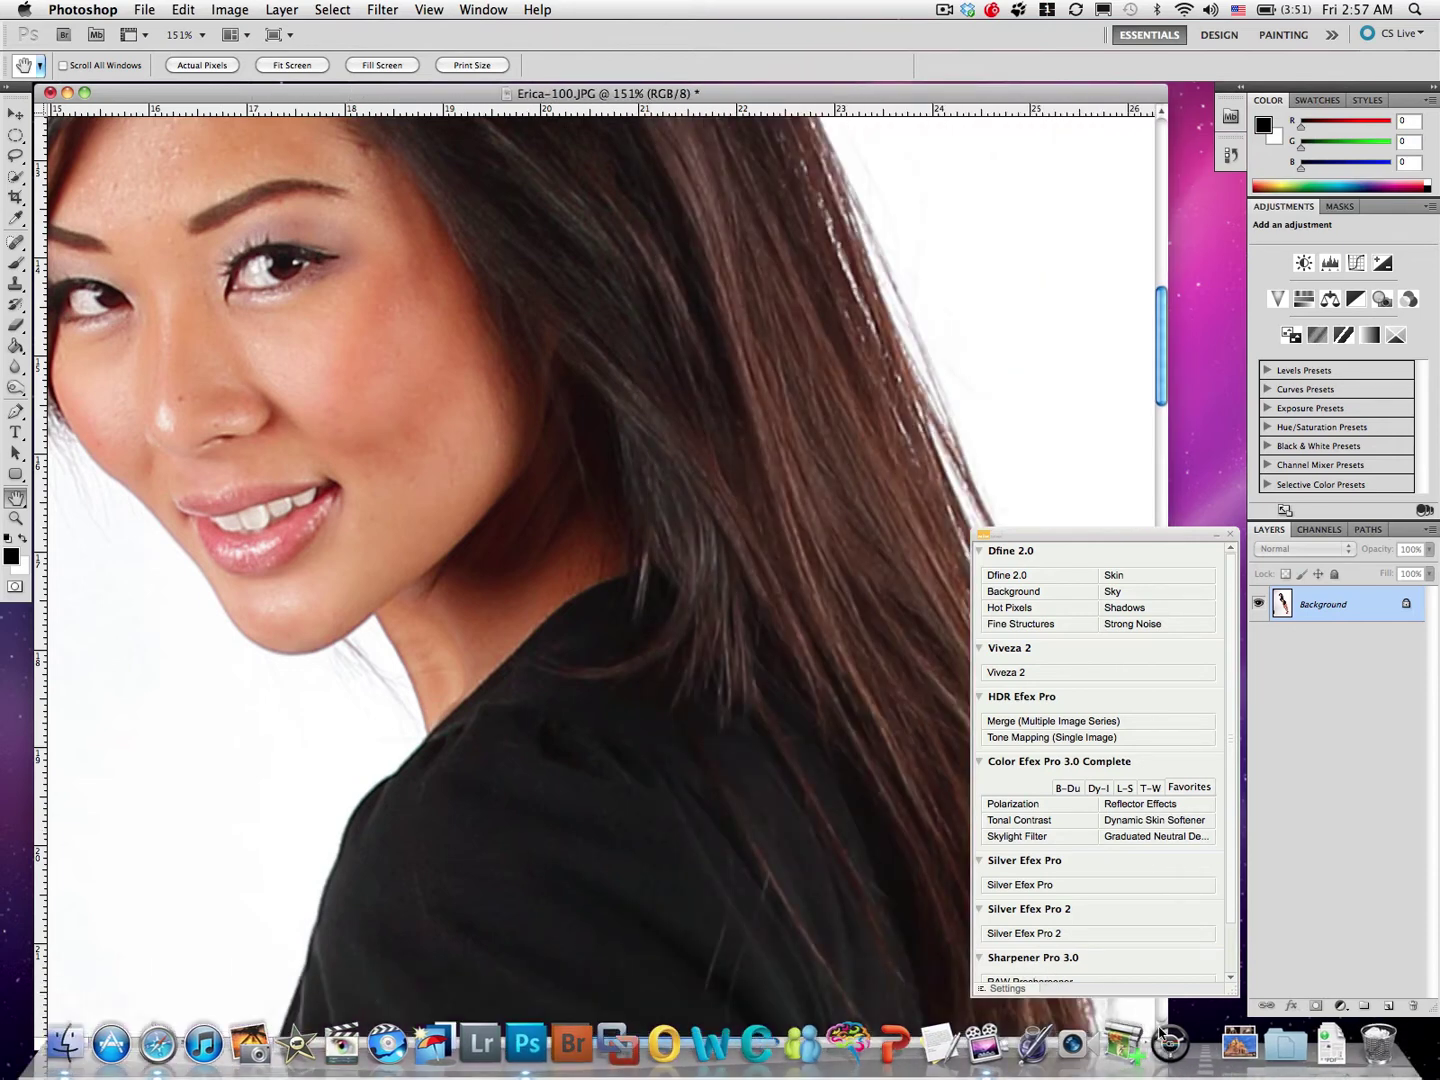
click(1215, 536)
drag(1171, 538, 1369, 514)
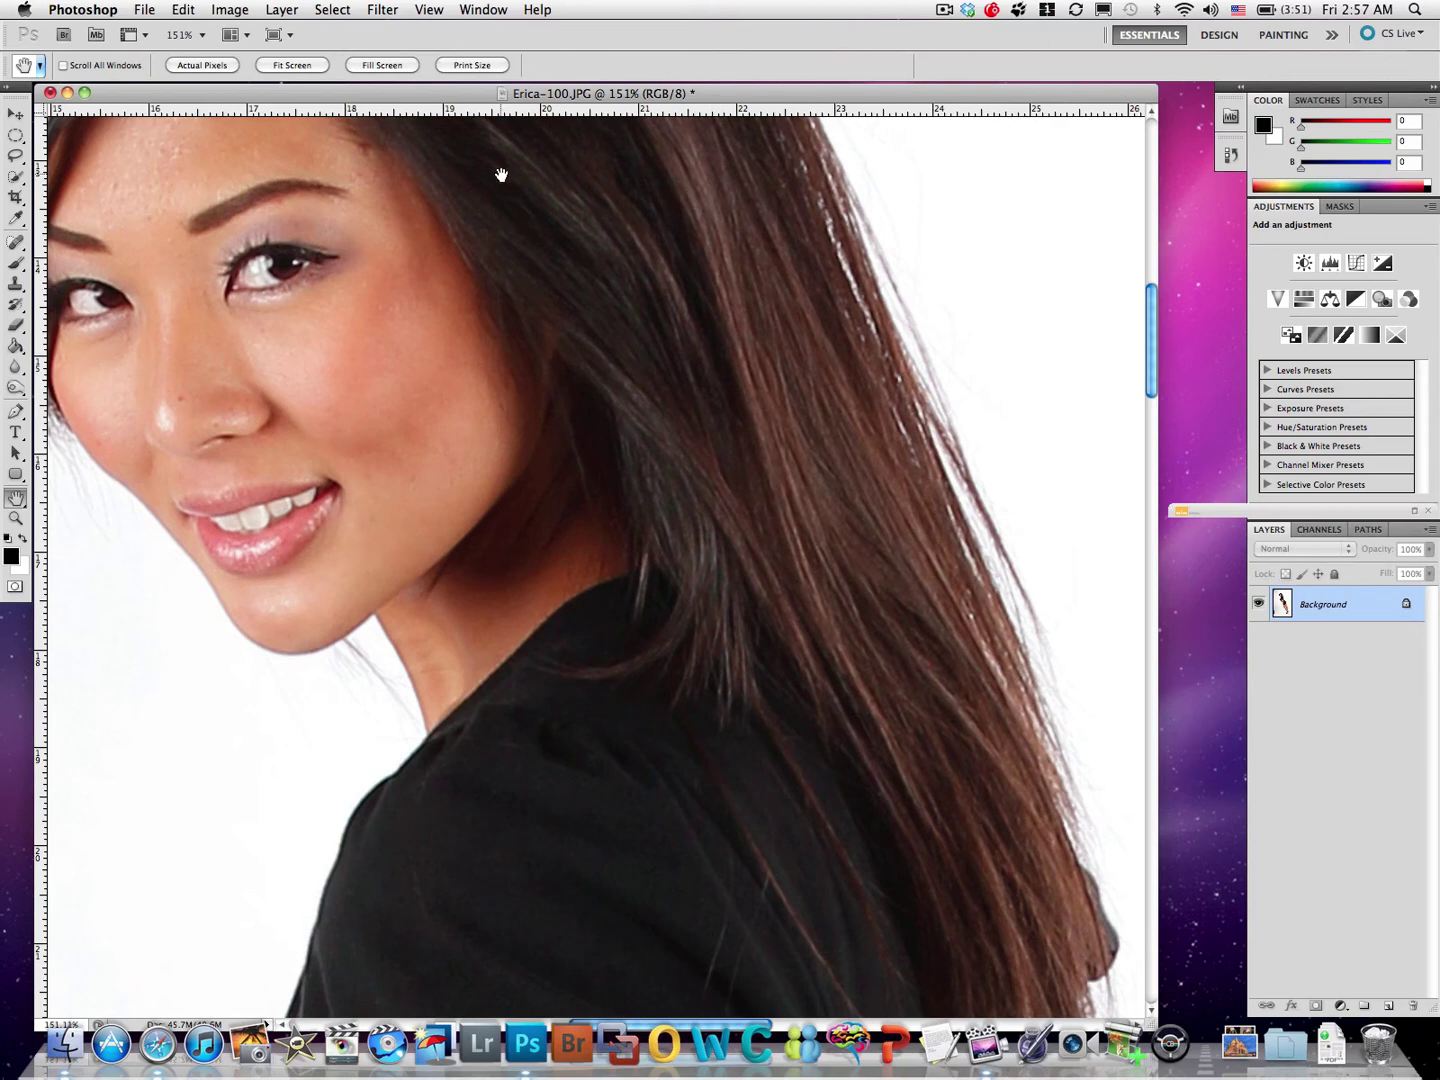
drag(220, 293, 412, 548)
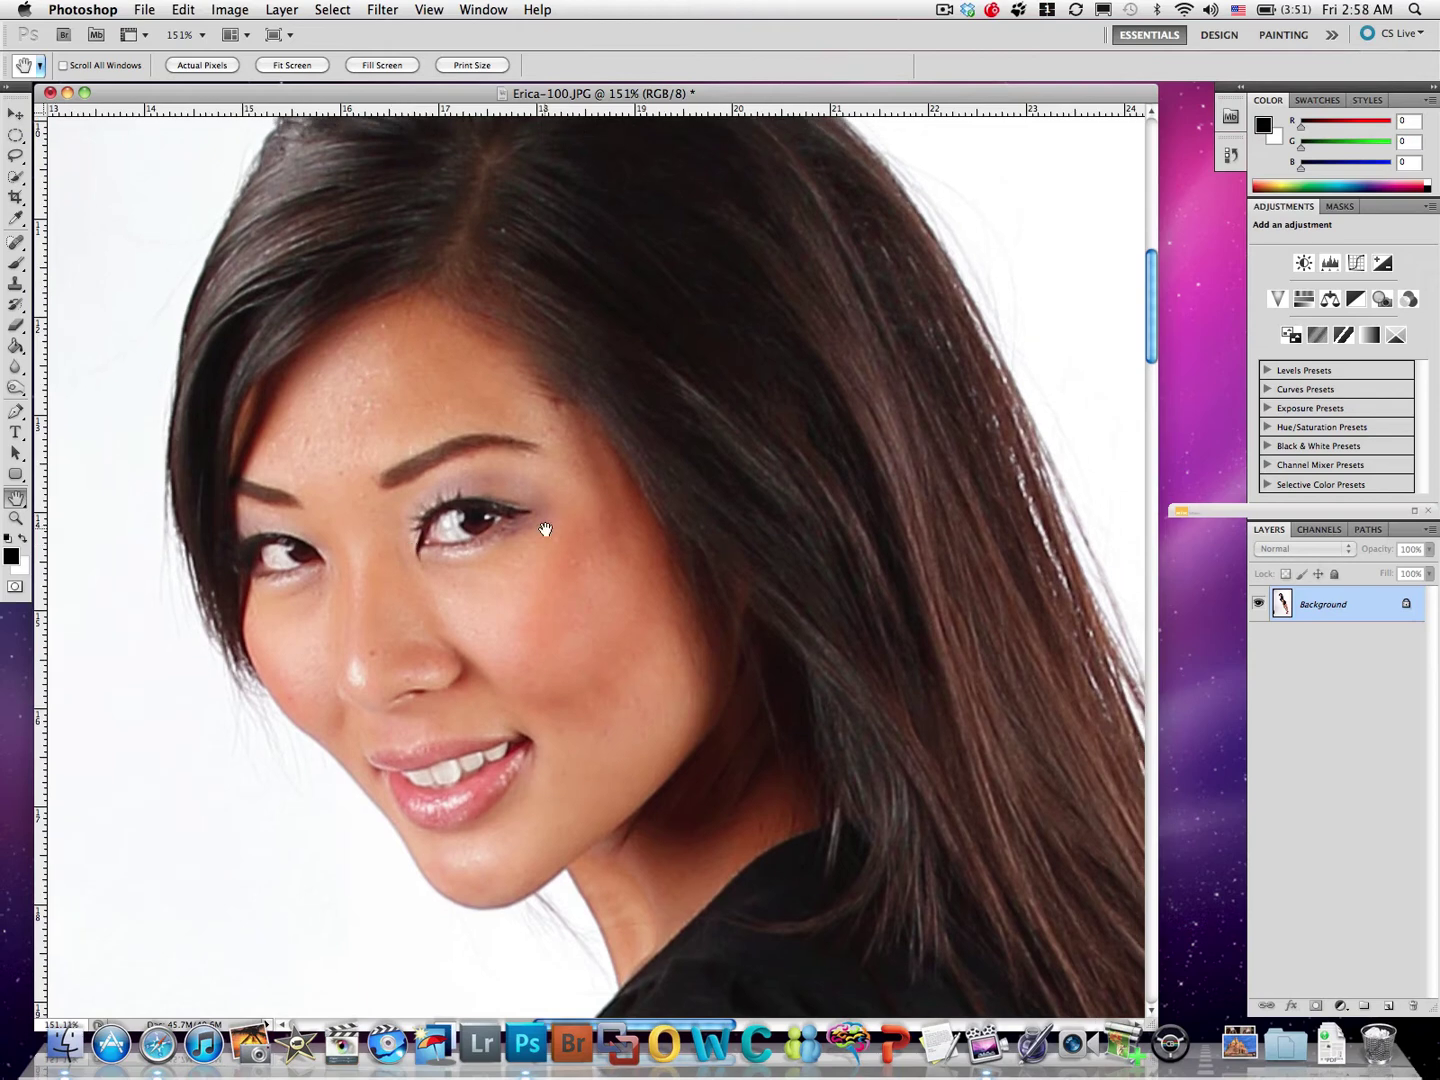
Add a new layer named "Face Touchups" above the background and choose the Spot Healing Brush
click(1388, 1006)
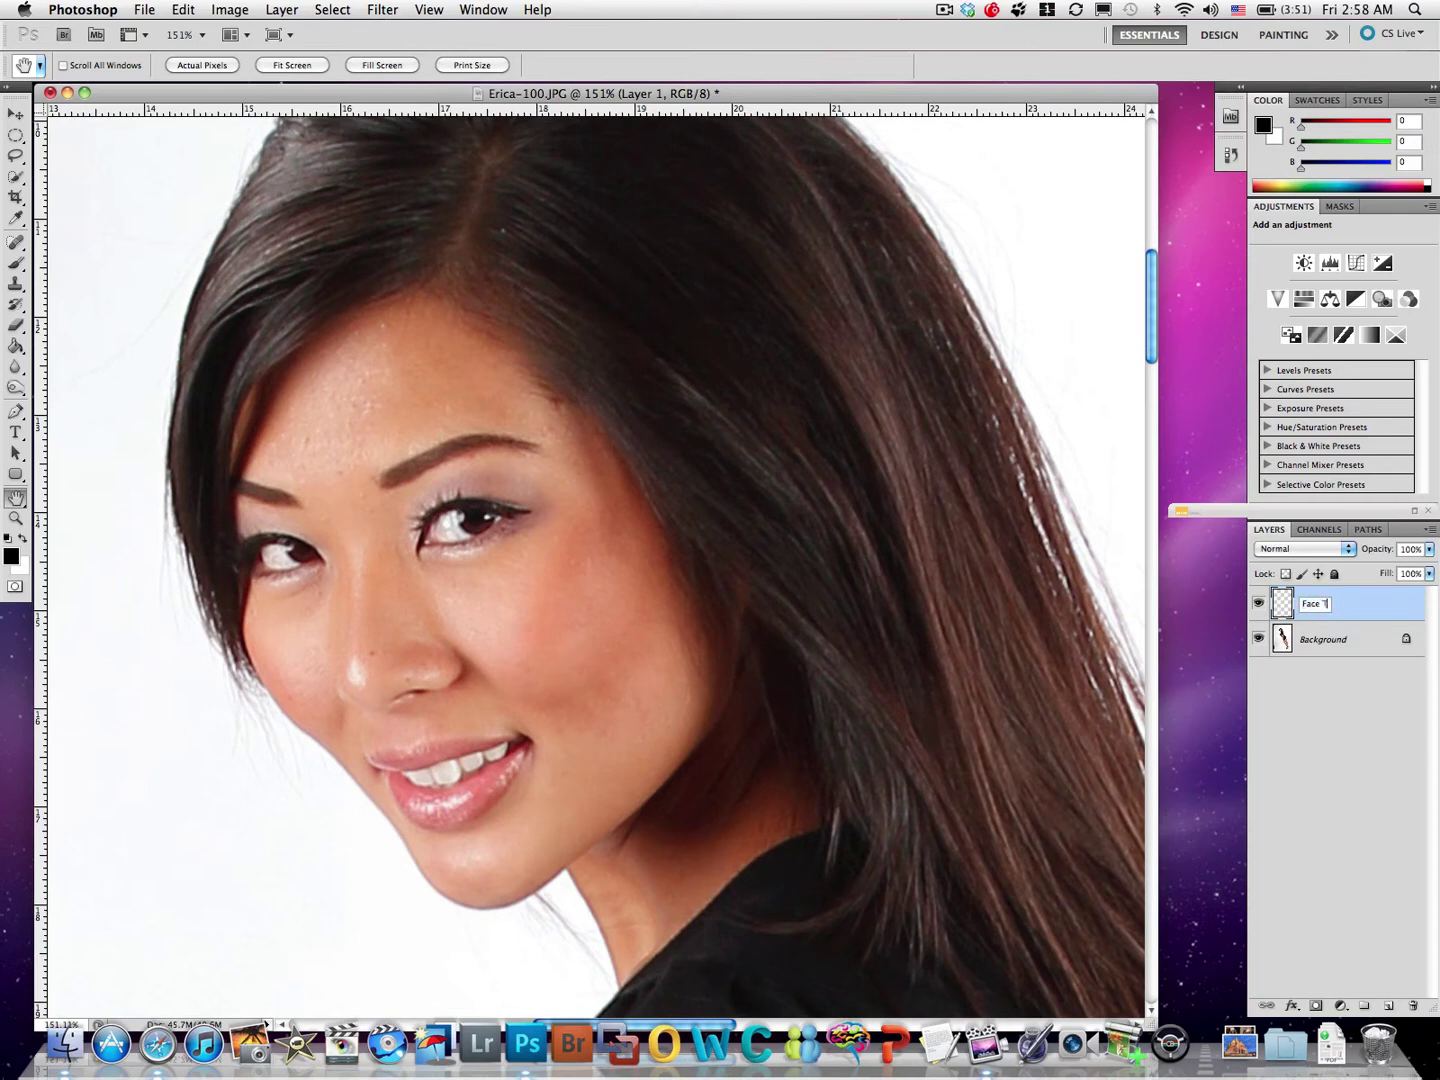
key(Return)
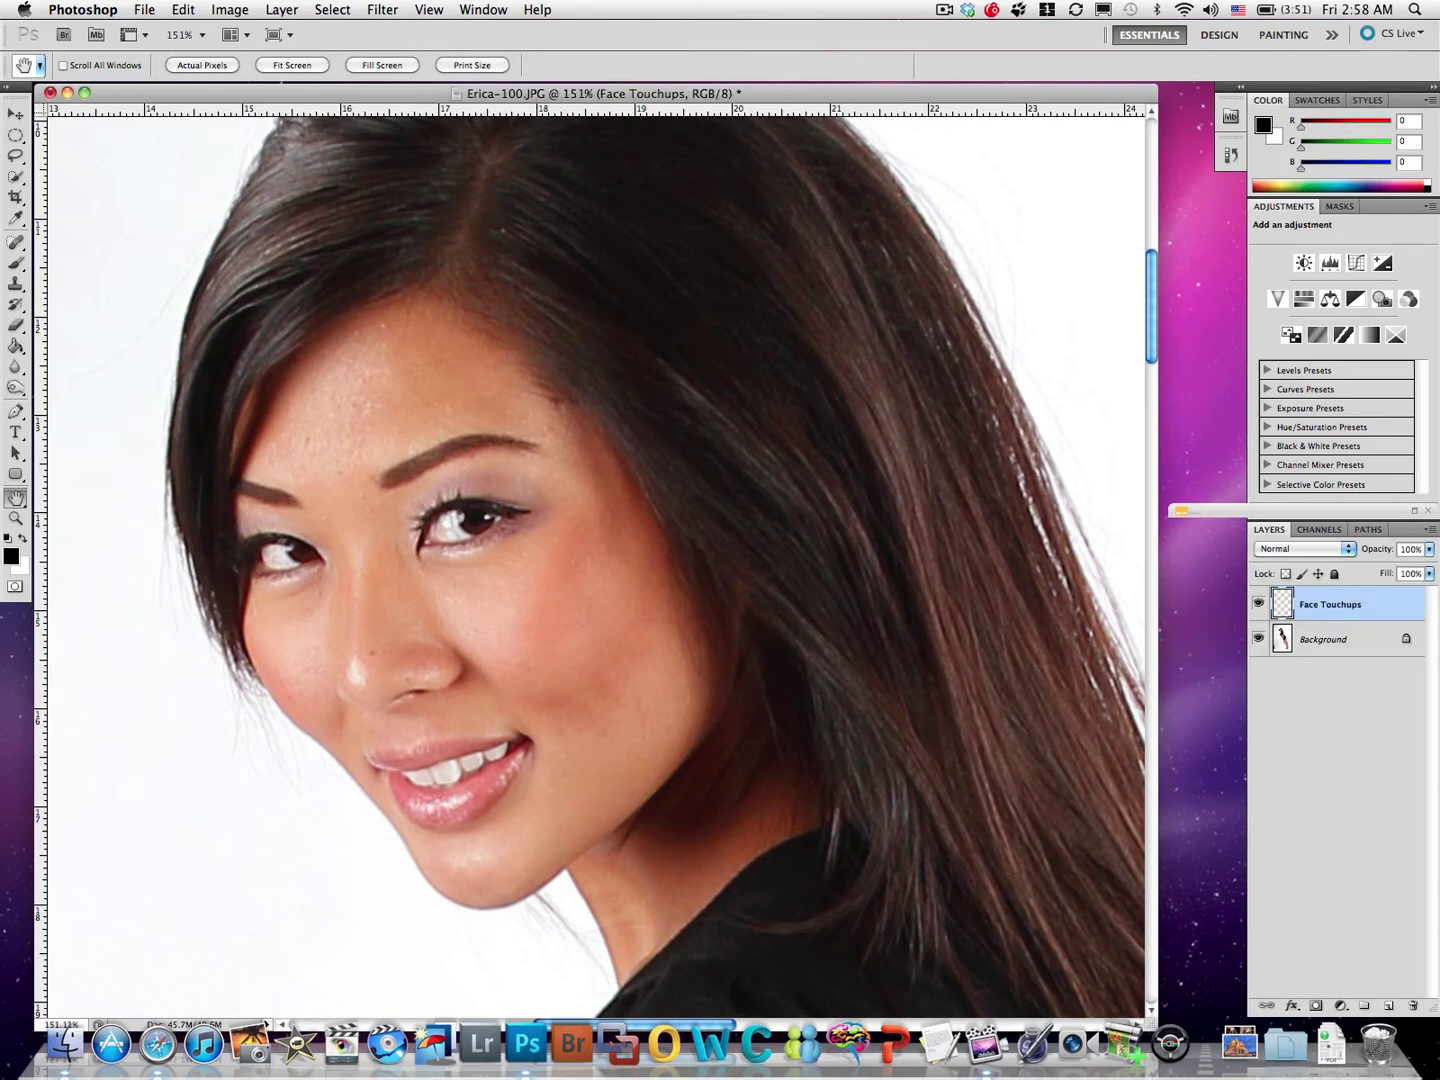
click(15, 241)
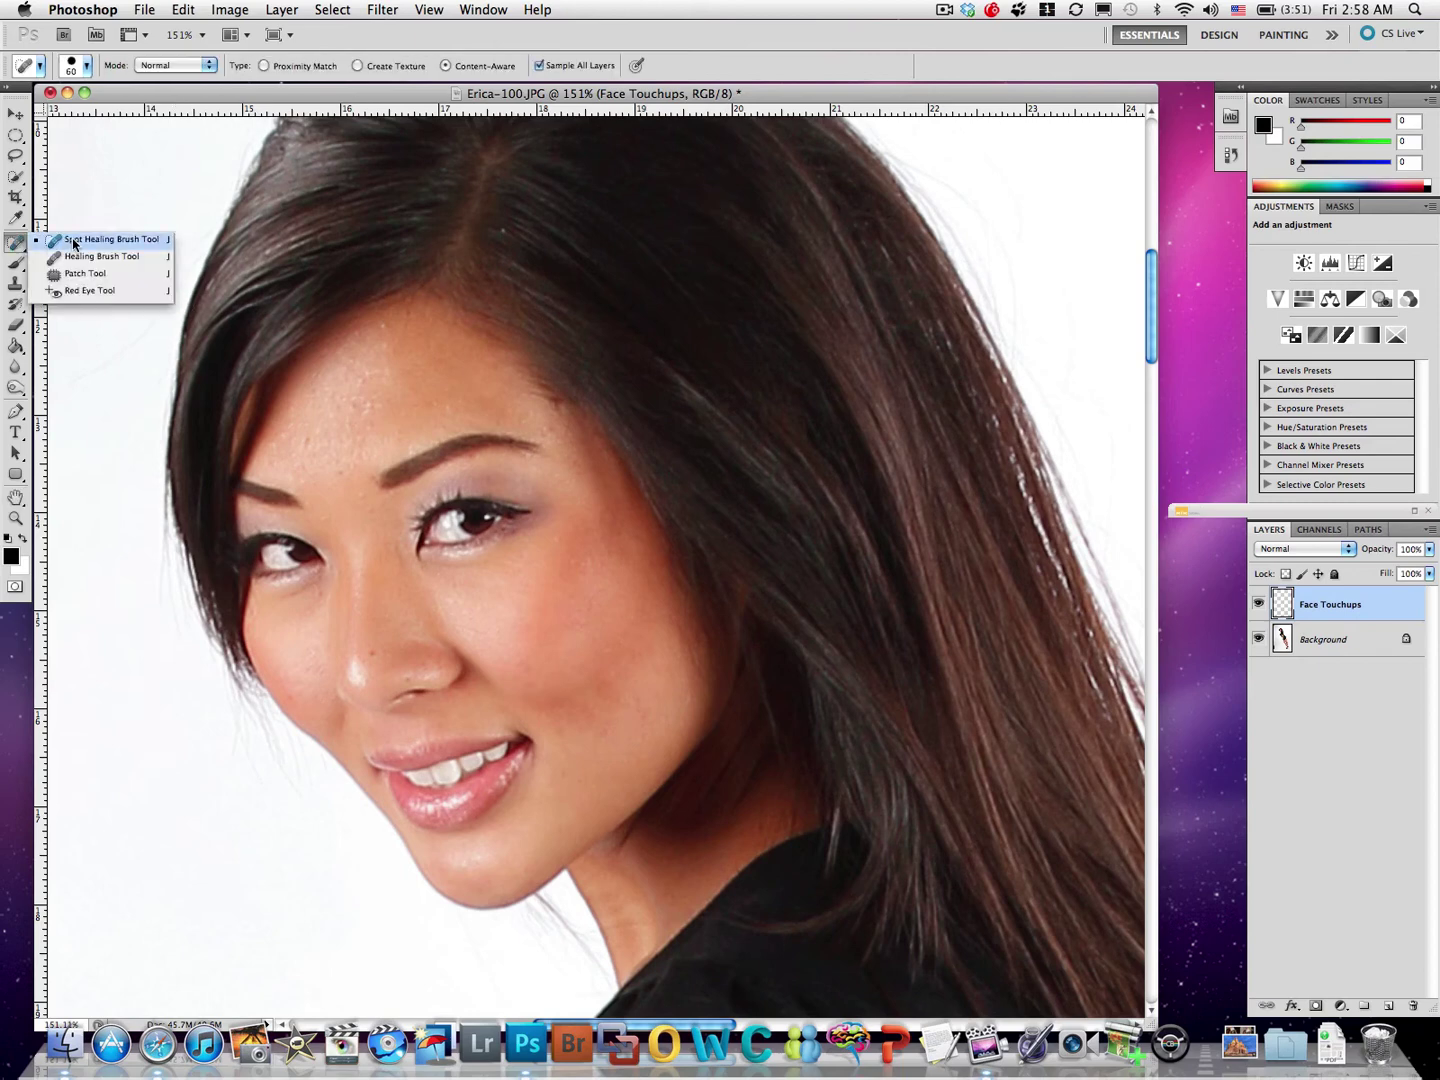
click(52, 243)
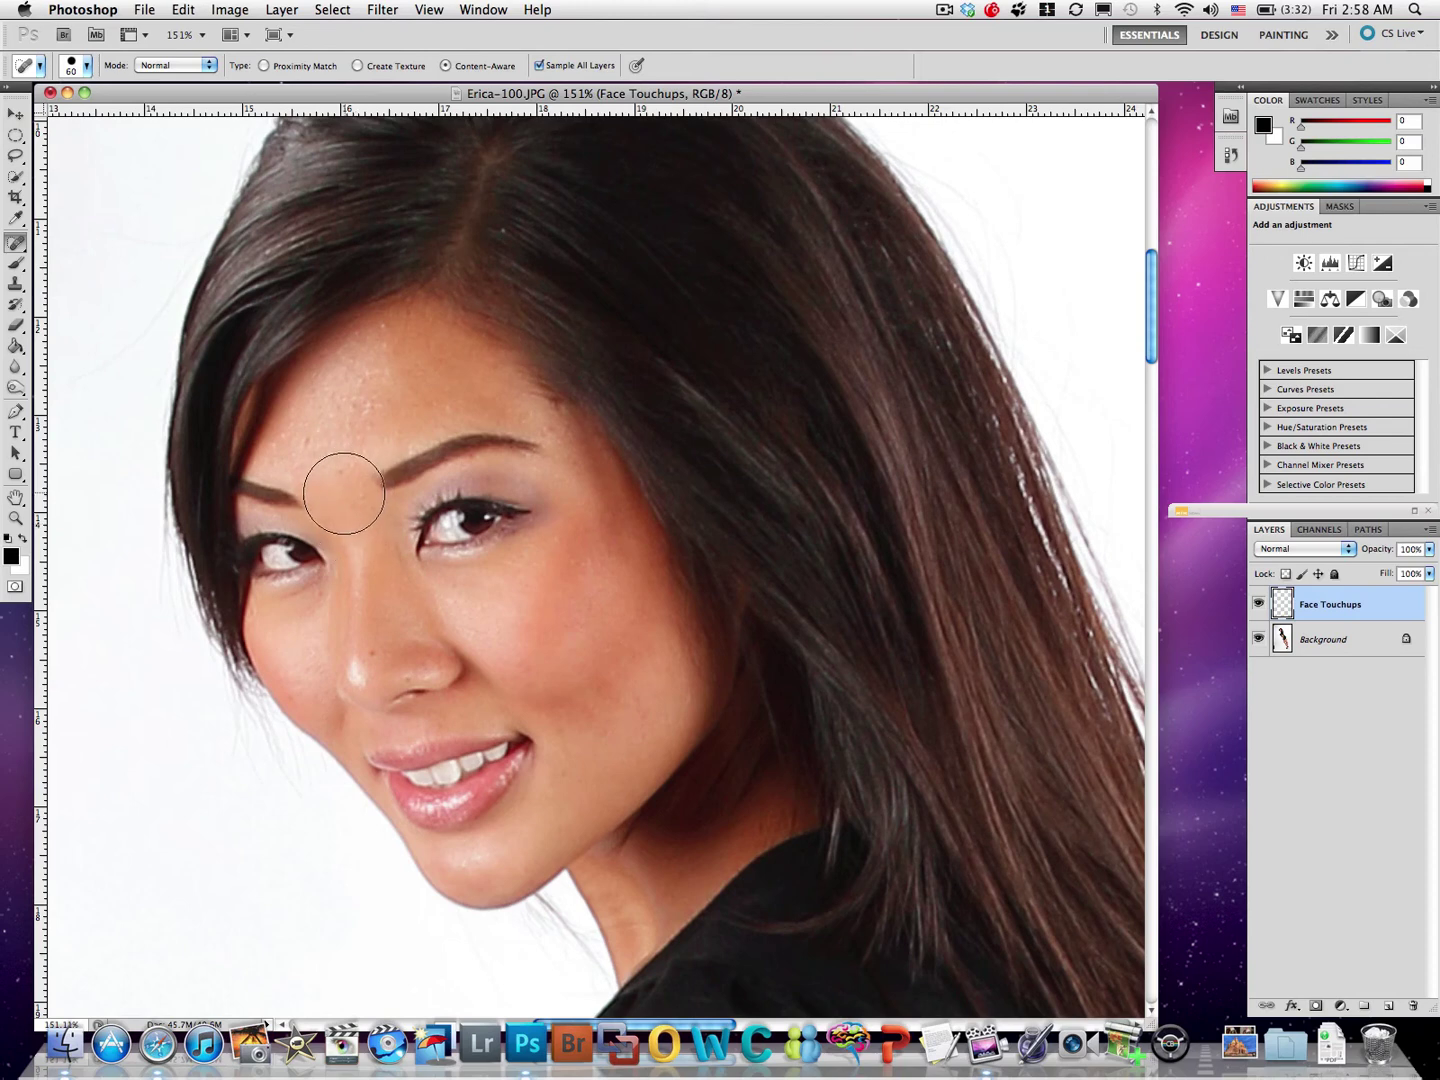
Reduce the Spot Healing Brush to size 9 and heal the dark spot on the nose
key(bracketleft)
key(bracketleft)
key(bracketleft)
key(bracketleft)
key(z)
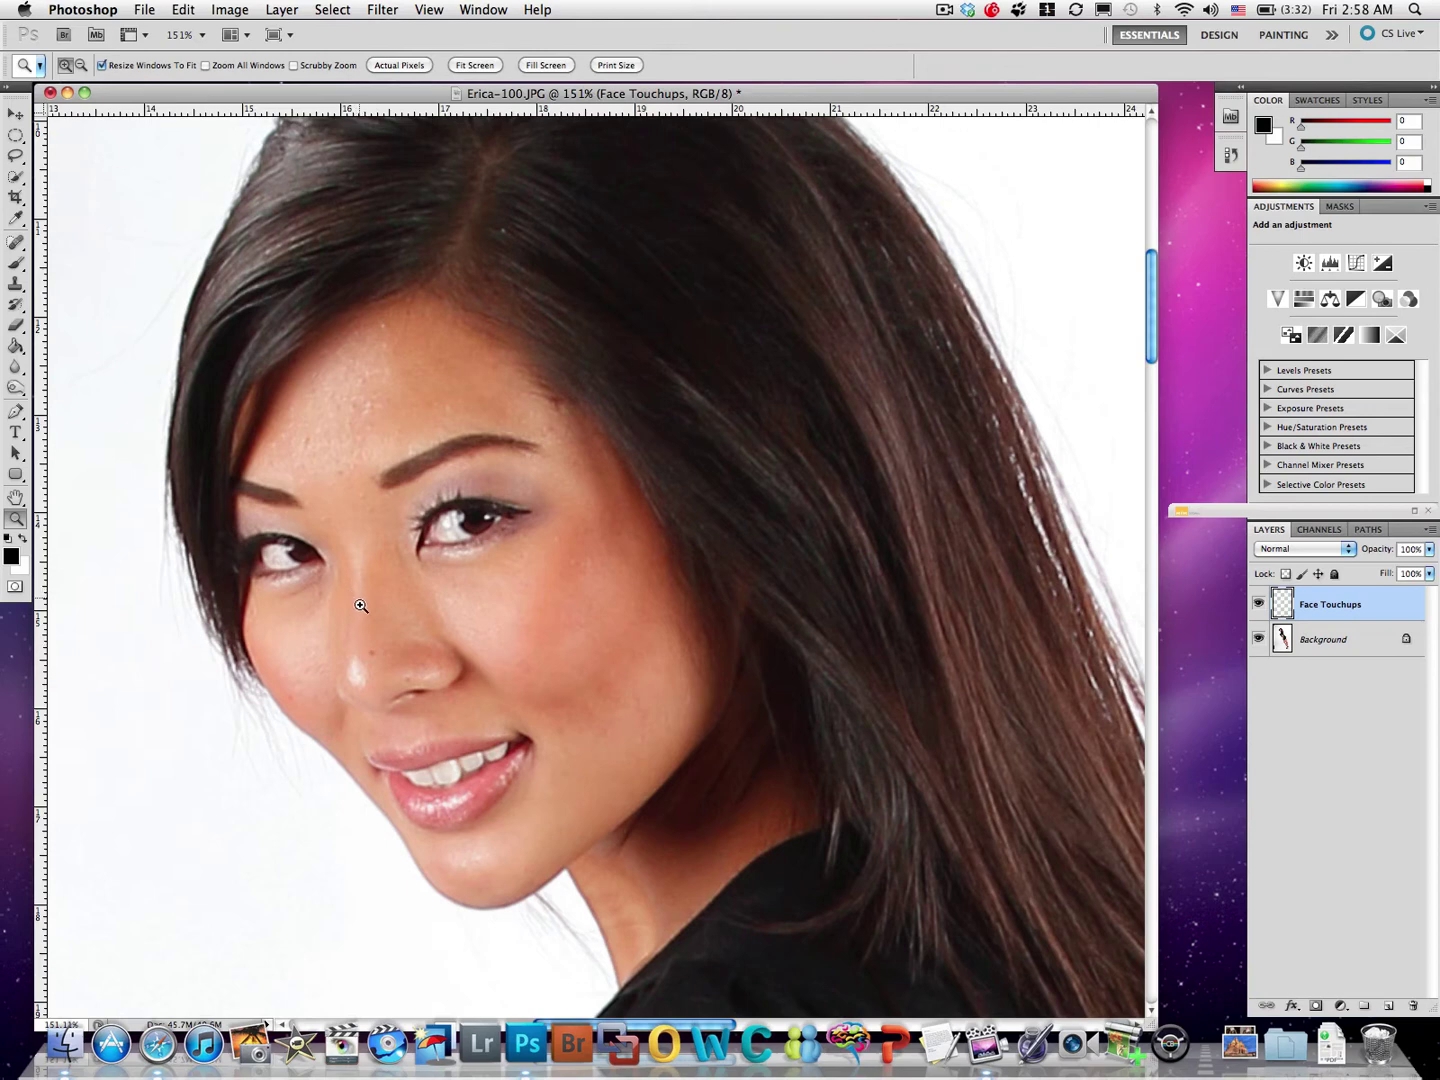
drag(571, 745, 857, 875)
key(j)
mouse_move(508, 540)
mouse_down()
mouse_move(746, 691)
mouse_move(835, 645)
mouse_up()
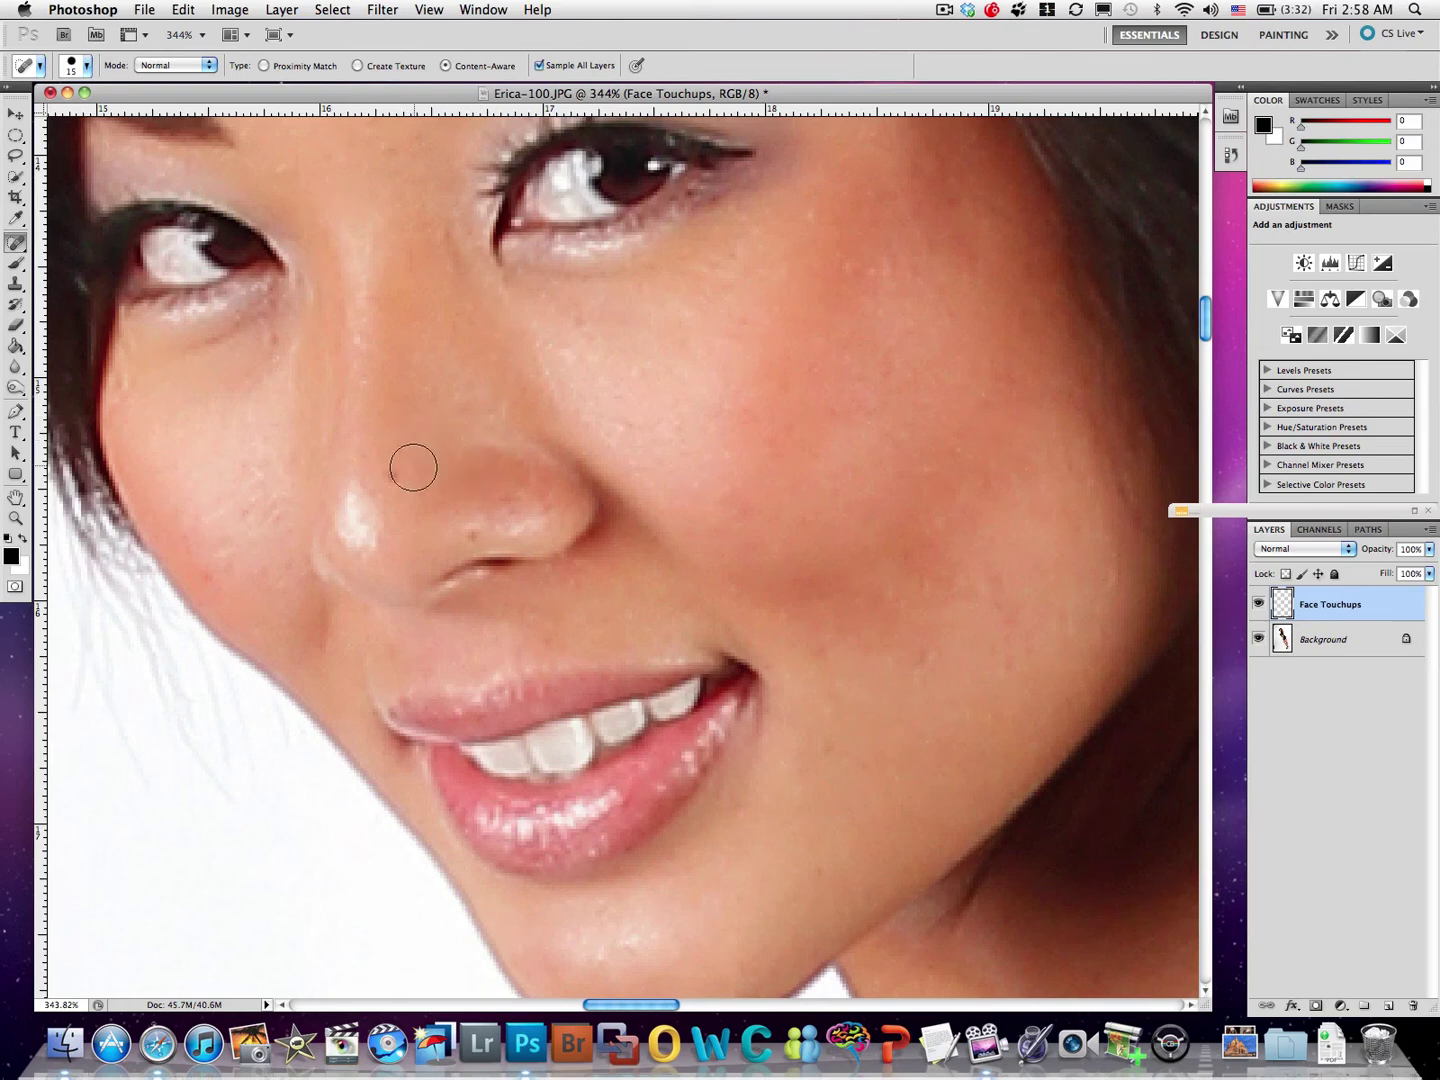
key(bracketleft)
key(bracketleft)
click(391, 476)
Heal the small blemishes on the cheek beside the nose with the Spot Healing Brush
click(578, 324)
drag(708, 389, 662, 543)
mouse_move(763, 456)
mouse_down()
mouse_move(796, 454)
mouse_move(737, 396)
mouse_up()
drag(809, 441, 804, 441)
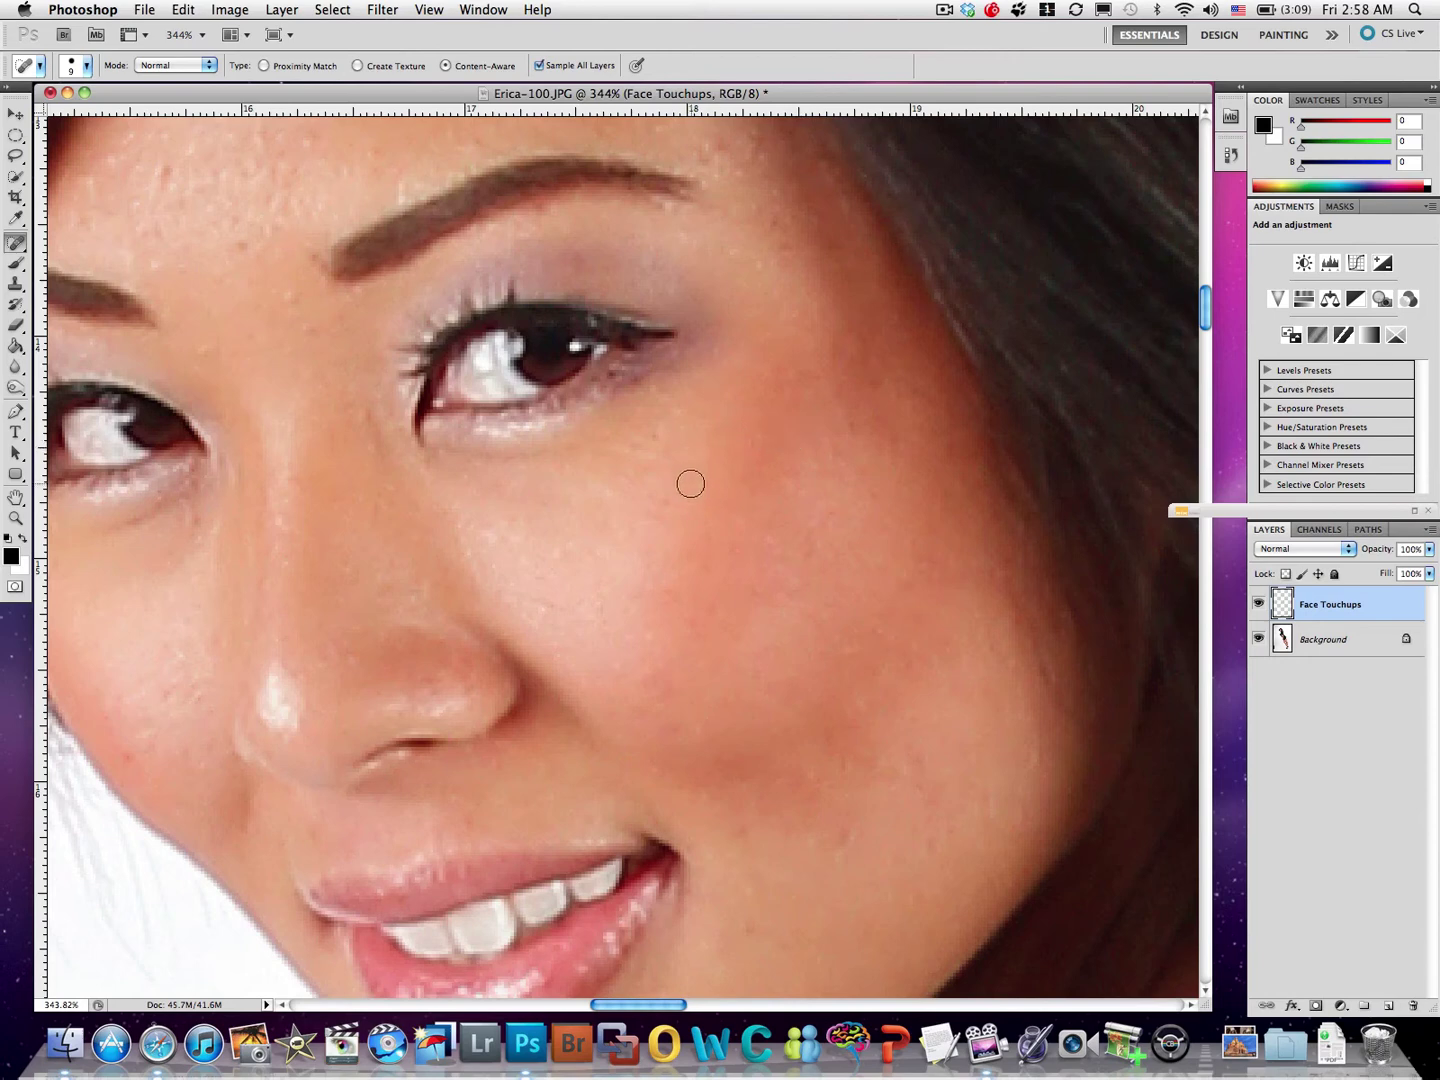
Heal the small spots on the skin between the eyebrows
drag(582, 577, 829, 656)
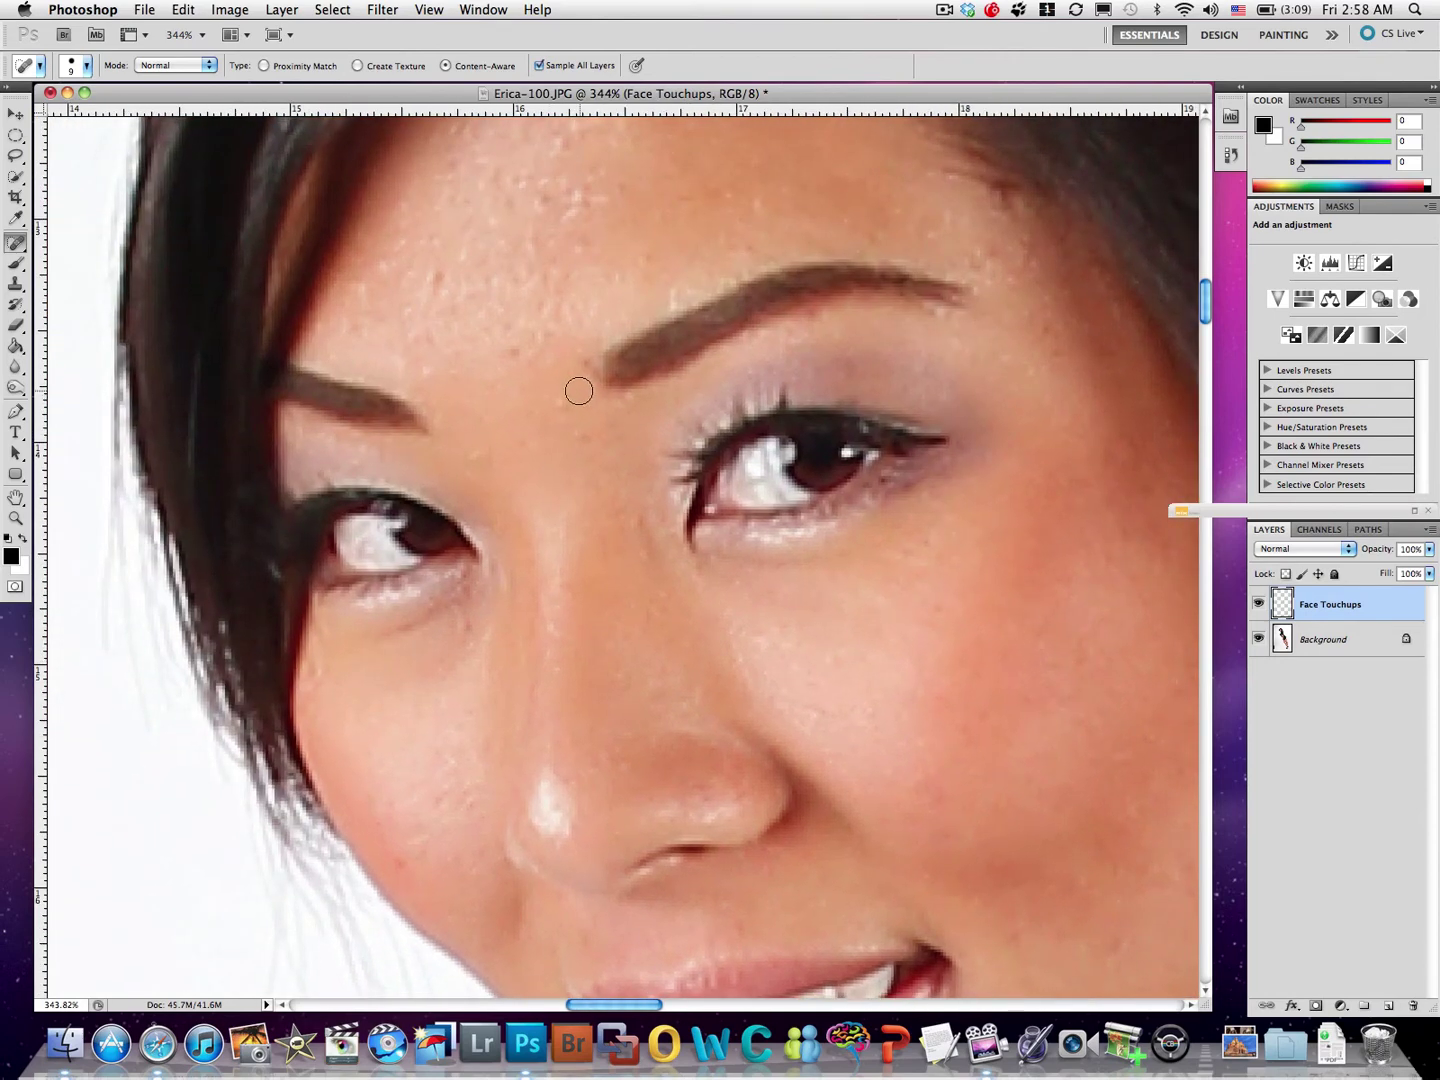
drag(563, 402, 563, 402)
drag(479, 454, 476, 453)
click(574, 434)
Heal the blemishes across the middle of the forehead and above the image's left eyebrow
mouse_move(556, 344)
mouse_down()
mouse_move(550, 440)
mouse_move(566, 482)
mouse_up()
click(578, 366)
click(551, 365)
click(585, 411)
click(536, 404)
click(436, 444)
click(462, 451)
click(465, 419)
click(440, 405)
click(510, 365)
click(523, 345)
click(548, 347)
click(571, 377)
click(598, 360)
click(568, 351)
click(578, 291)
click(566, 306)
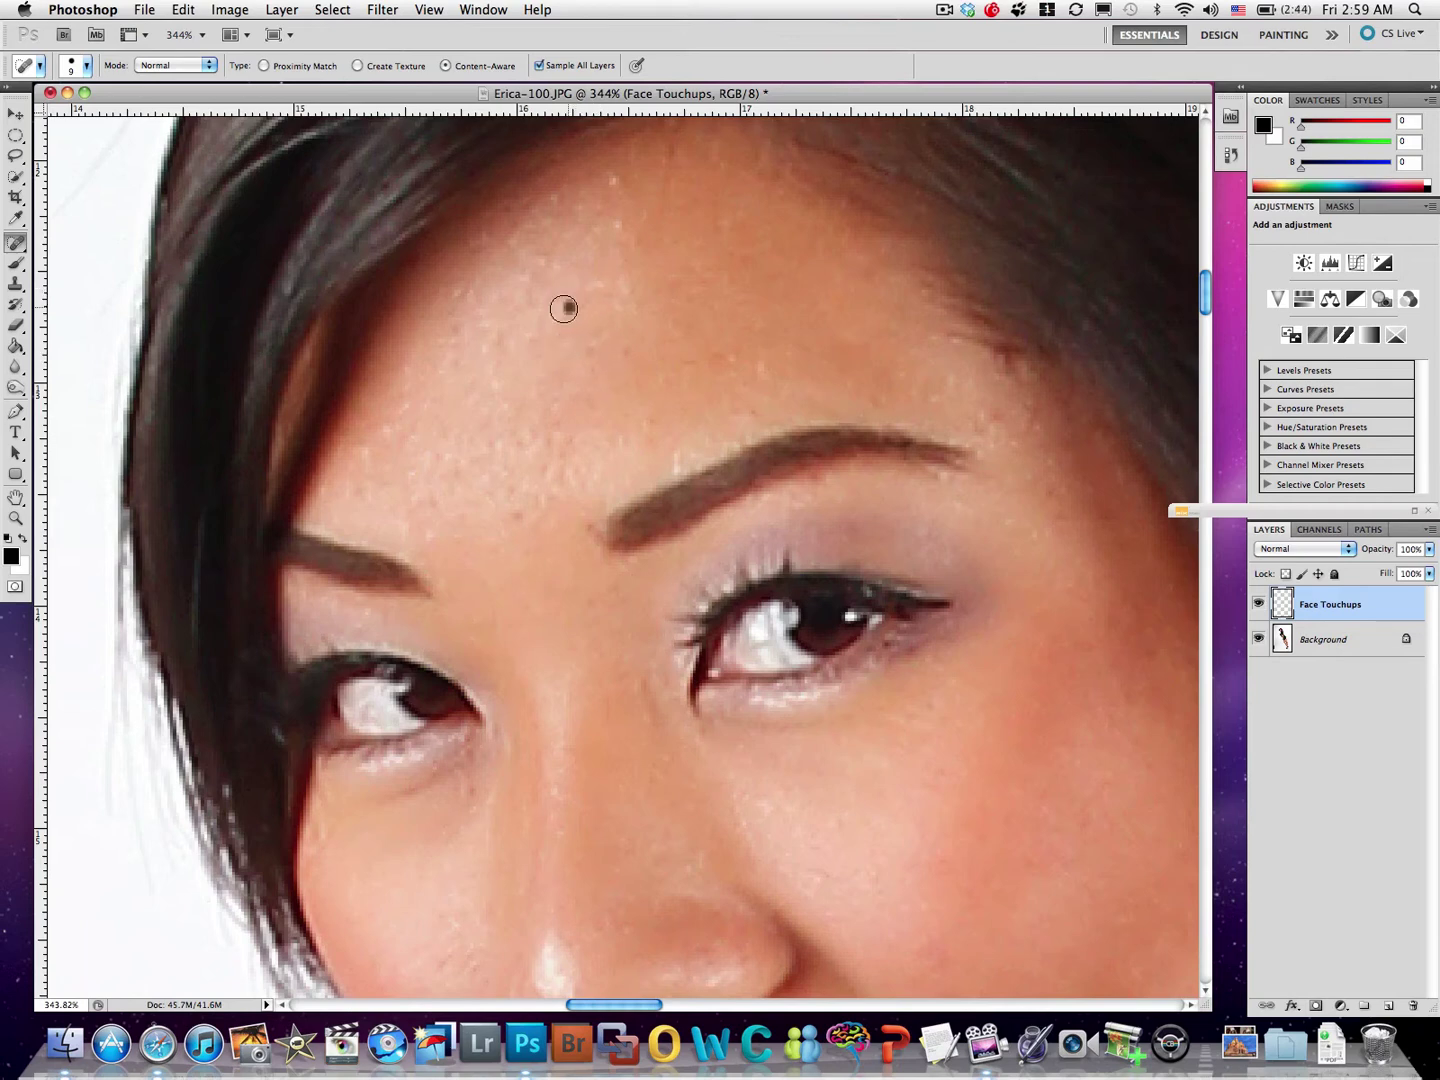
Heal the shiny bumps on the upper forehead up to the hairline
click(604, 293)
click(619, 296)
click(621, 218)
click(618, 226)
click(617, 191)
click(611, 183)
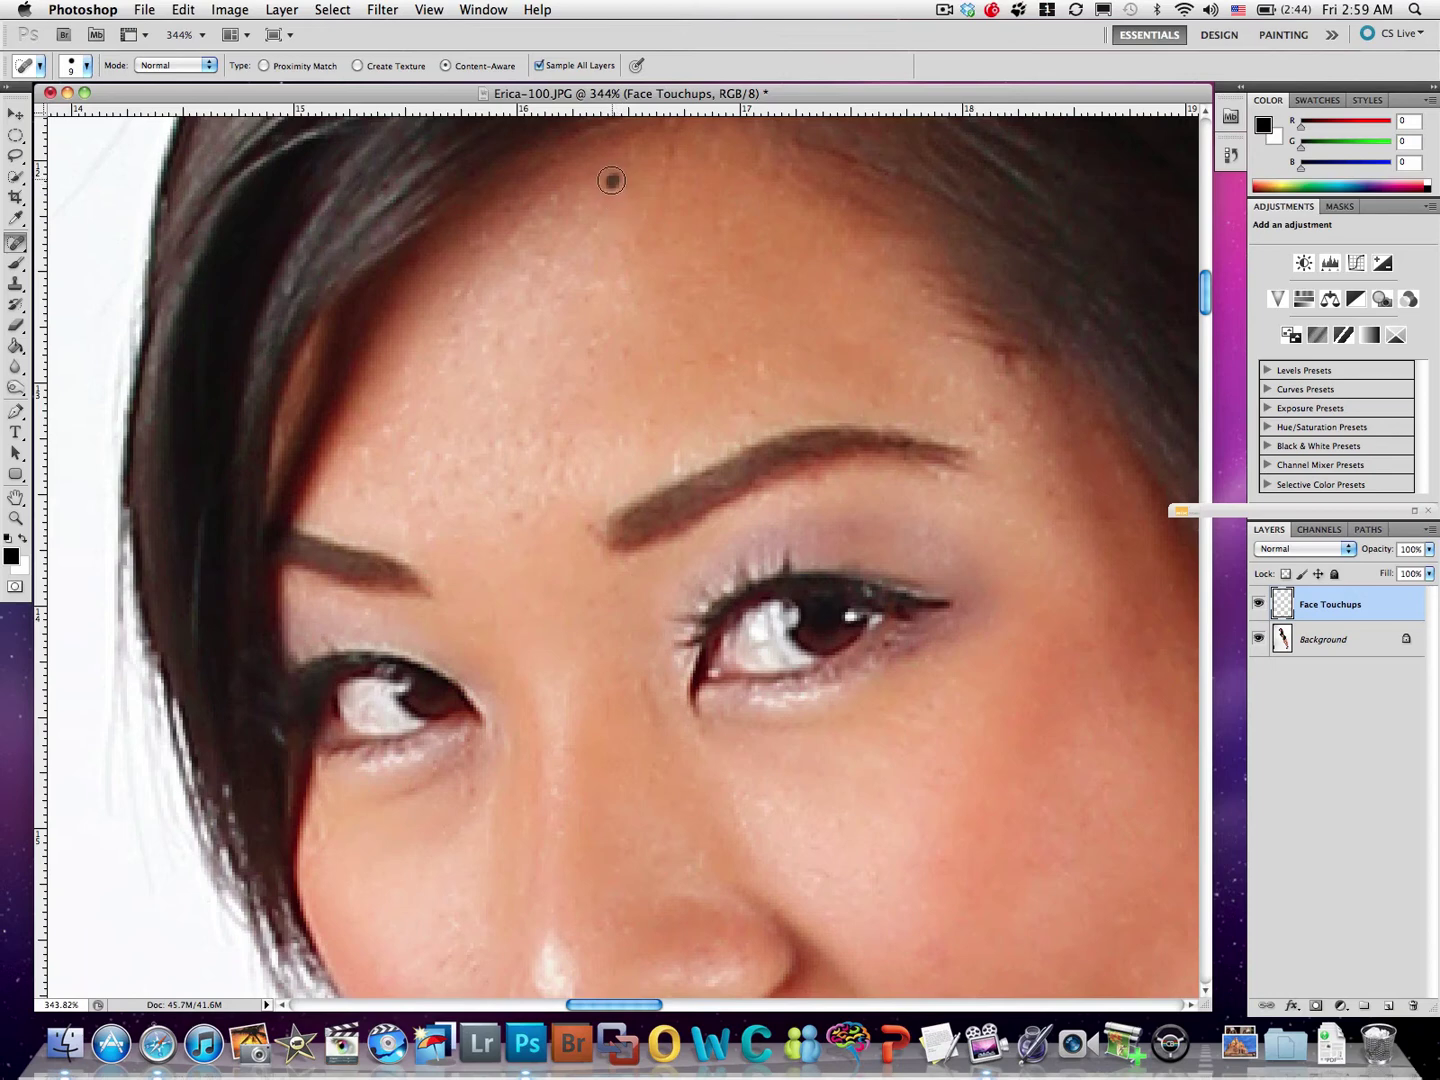
Heal the remaining bumps across the left half of the forehead, from the hairline down to the eyebrow
click(543, 256)
click(493, 339)
click(466, 299)
click(493, 390)
click(500, 451)
click(514, 517)
click(543, 495)
click(553, 469)
click(547, 440)
click(499, 477)
click(460, 460)
click(433, 502)
click(428, 522)
click(456, 537)
click(414, 509)
click(408, 518)
click(362, 492)
click(405, 476)
click(370, 456)
click(386, 435)
click(400, 412)
click(402, 379)
click(436, 373)
click(436, 449)
click(453, 362)
click(453, 336)
click(469, 303)
click(509, 346)
Heal the spots above the image's right eyebrow and on the temple beside its outer end
click(673, 461)
click(758, 364)
click(733, 361)
click(713, 362)
click(692, 368)
click(929, 392)
click(949, 385)
click(982, 420)
click(986, 439)
click(1001, 432)
click(991, 413)
click(1016, 411)
click(1018, 428)
click(992, 444)
click(986, 425)
Clean up the leftover marks between the eyebrows and in the center of the forehead with the Spot Healing Brush
drag(588, 531, 591, 504)
click(615, 355)
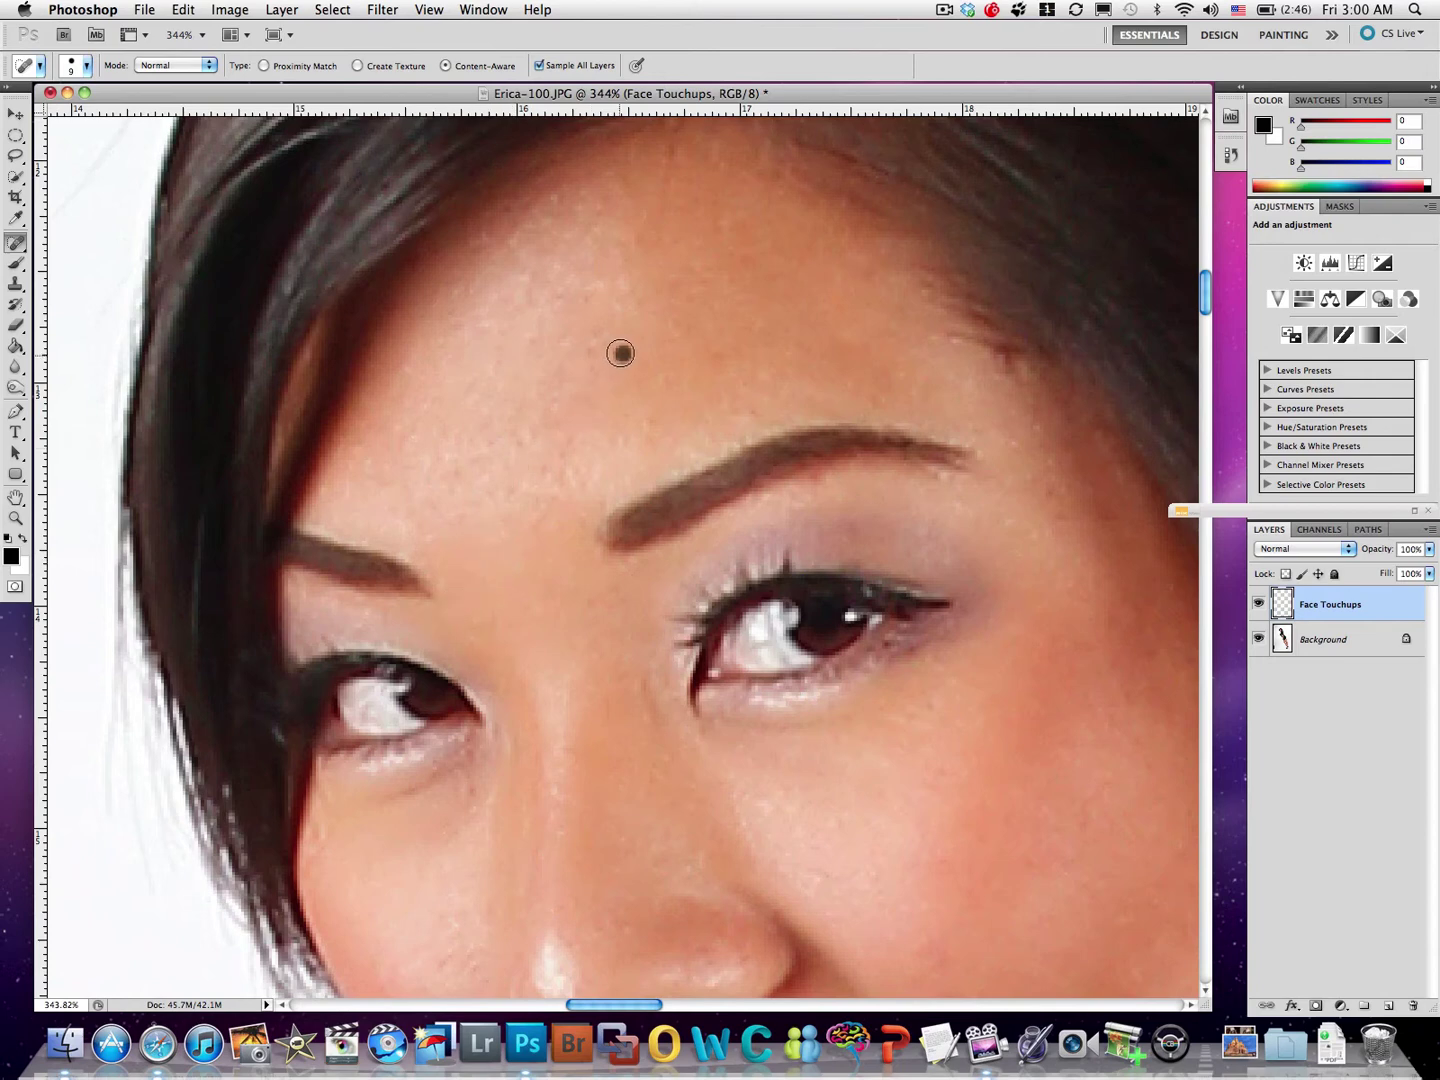
click(594, 336)
click(584, 297)
click(557, 301)
click(549, 272)
click(525, 299)
click(614, 305)
click(595, 358)
click(865, 393)
Heal the spots below the image's left eye, on the adjacent cheek and above the upper lip
mouse_move(530, 701)
mouse_down()
mouse_move(659, 450)
mouse_move(607, 442)
mouse_up()
click(580, 457)
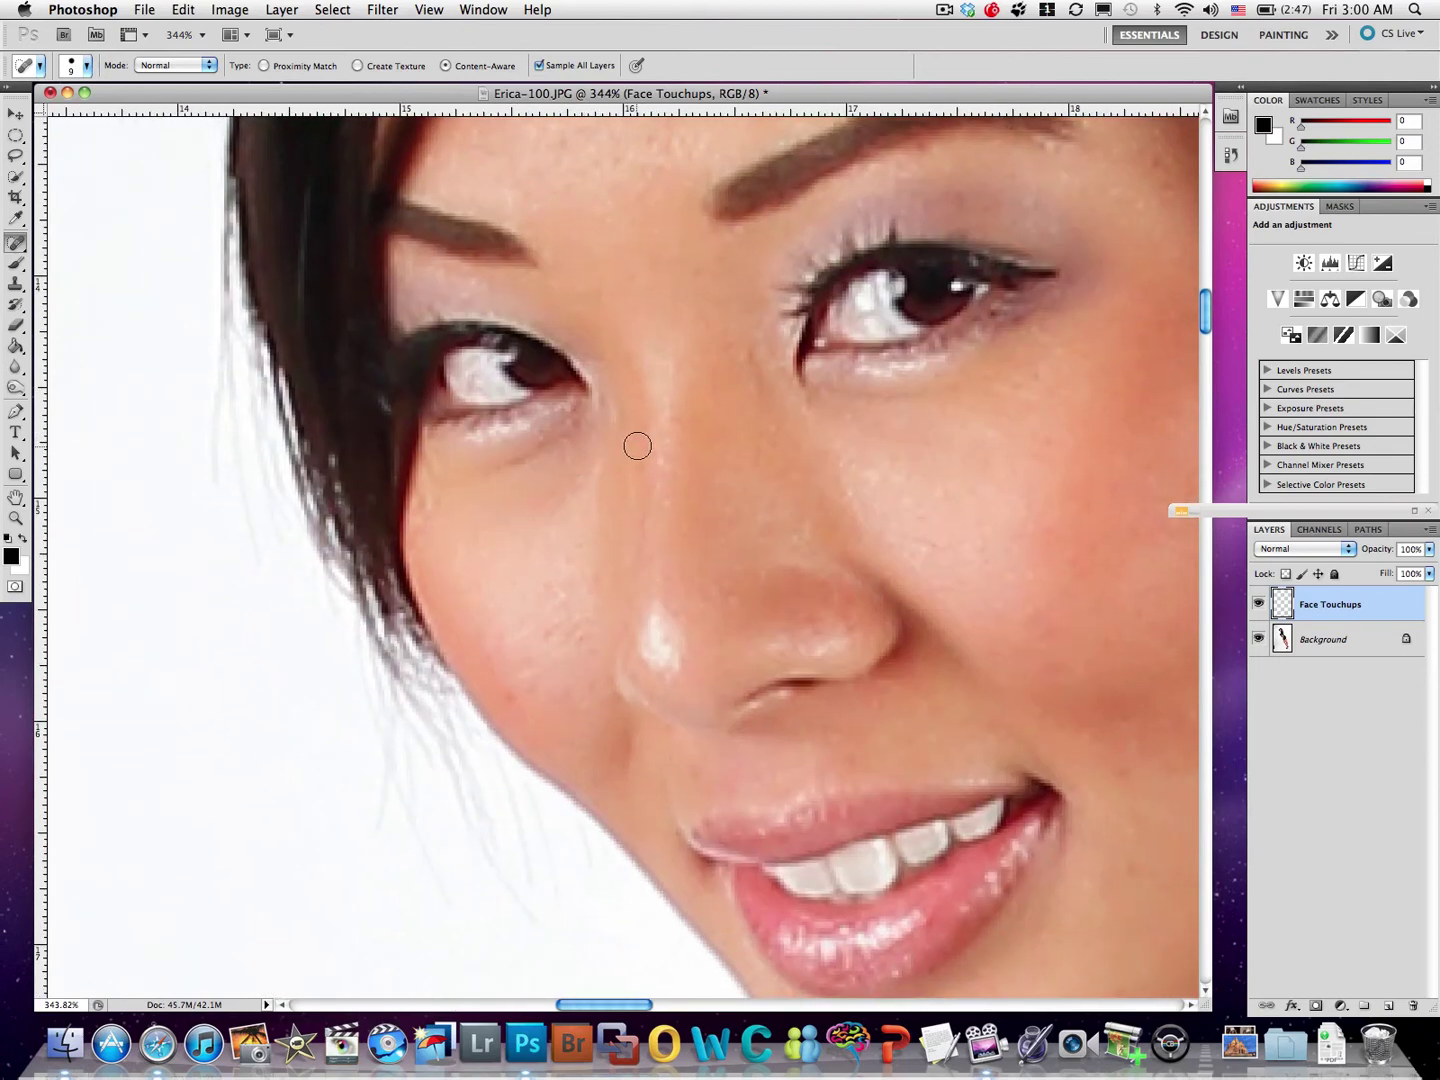
click(580, 476)
click(573, 490)
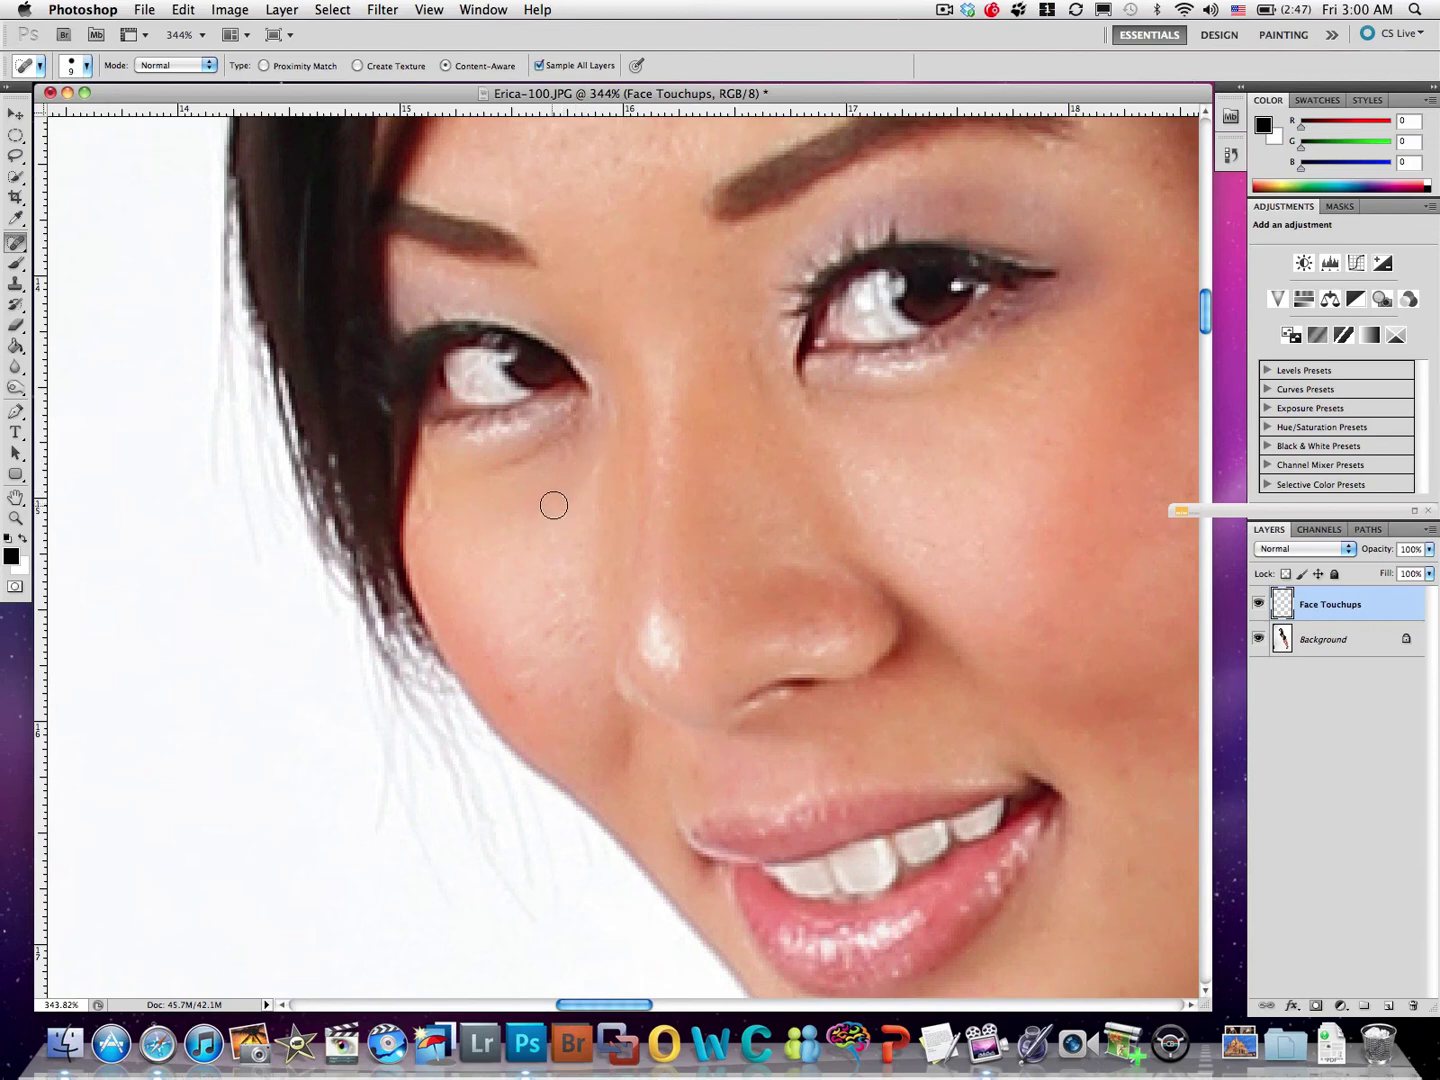
click(601, 401)
click(511, 694)
click(849, 758)
click(704, 771)
Heal the spots on the image's right cheek, beside the corner of the mouth and along the jaw
drag(778, 762, 402, 729)
click(687, 632)
click(677, 597)
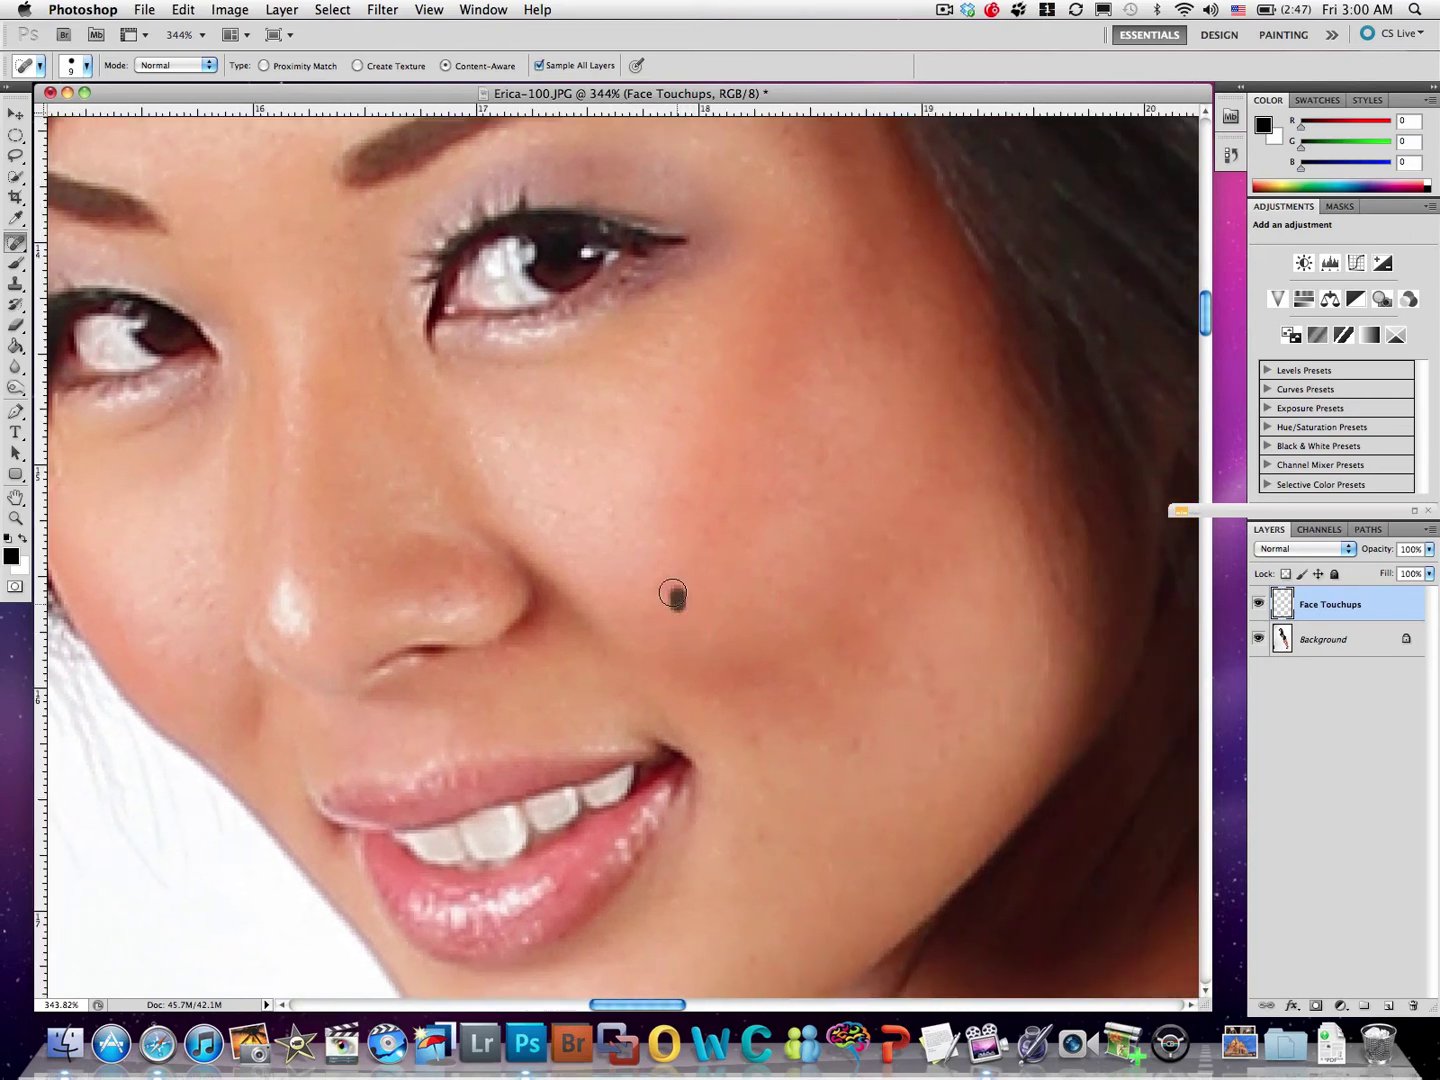
click(855, 738)
click(940, 740)
click(940, 696)
click(866, 561)
click(920, 571)
click(1046, 655)
click(762, 740)
click(749, 836)
mouse_move(781, 849)
mouse_down()
mouse_move(742, 595)
mouse_move(753, 632)
mouse_up()
click(711, 693)
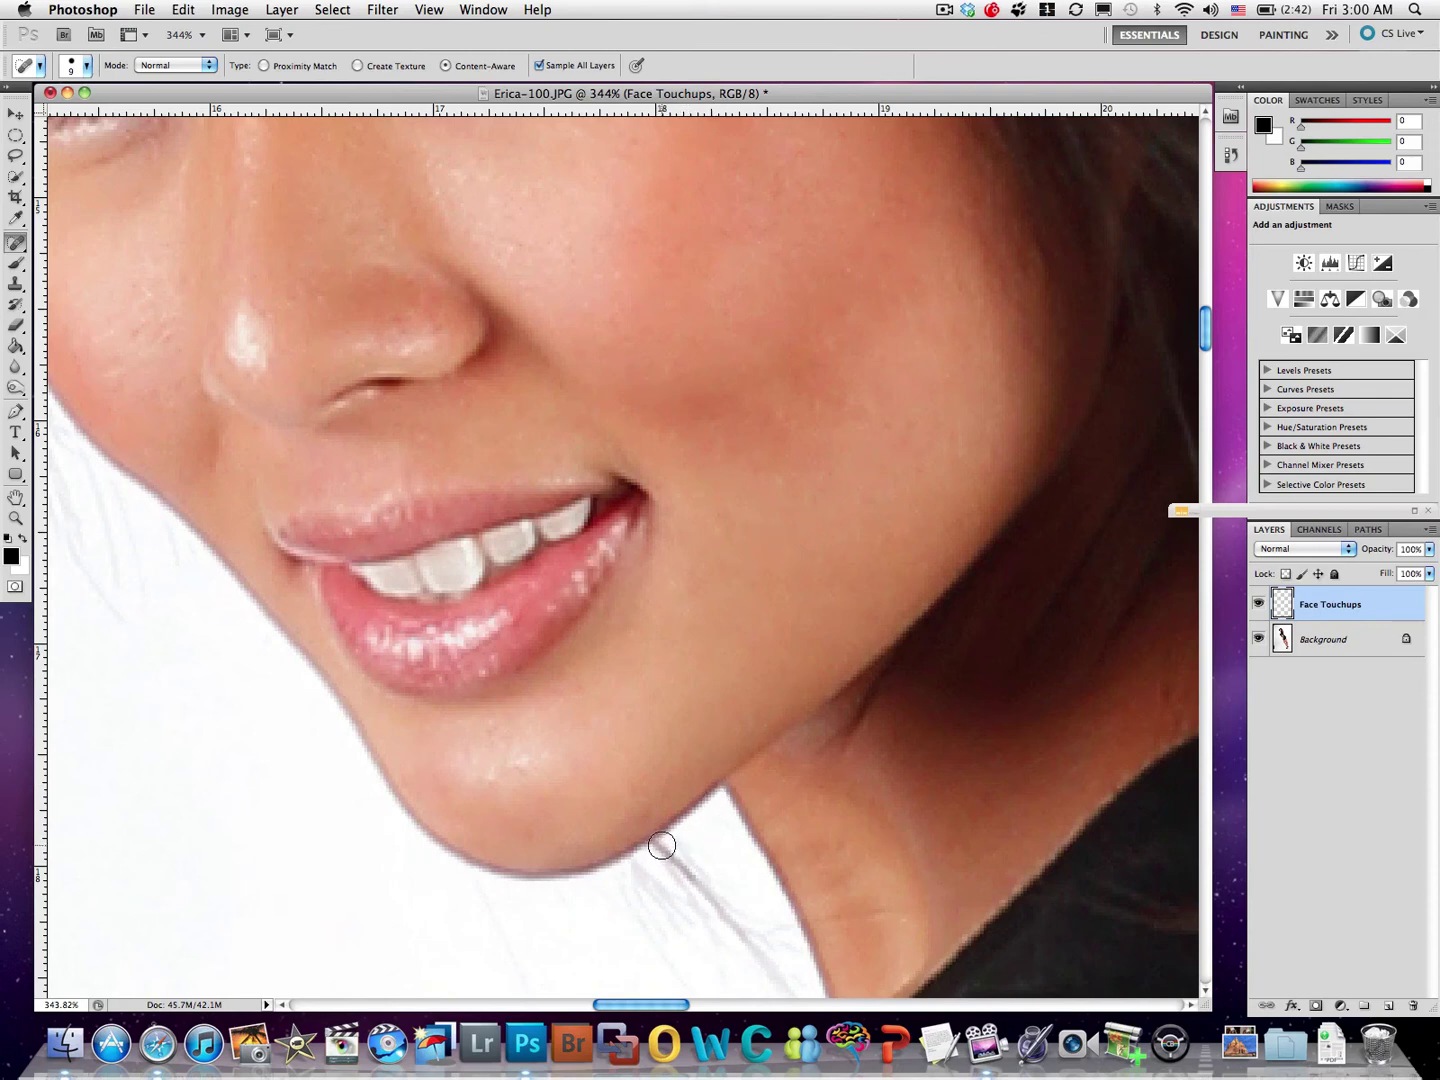
Paint out the stray hair beneath the chin and the crease across the neck with the Spot Healing Brush
drag(662, 846, 769, 981)
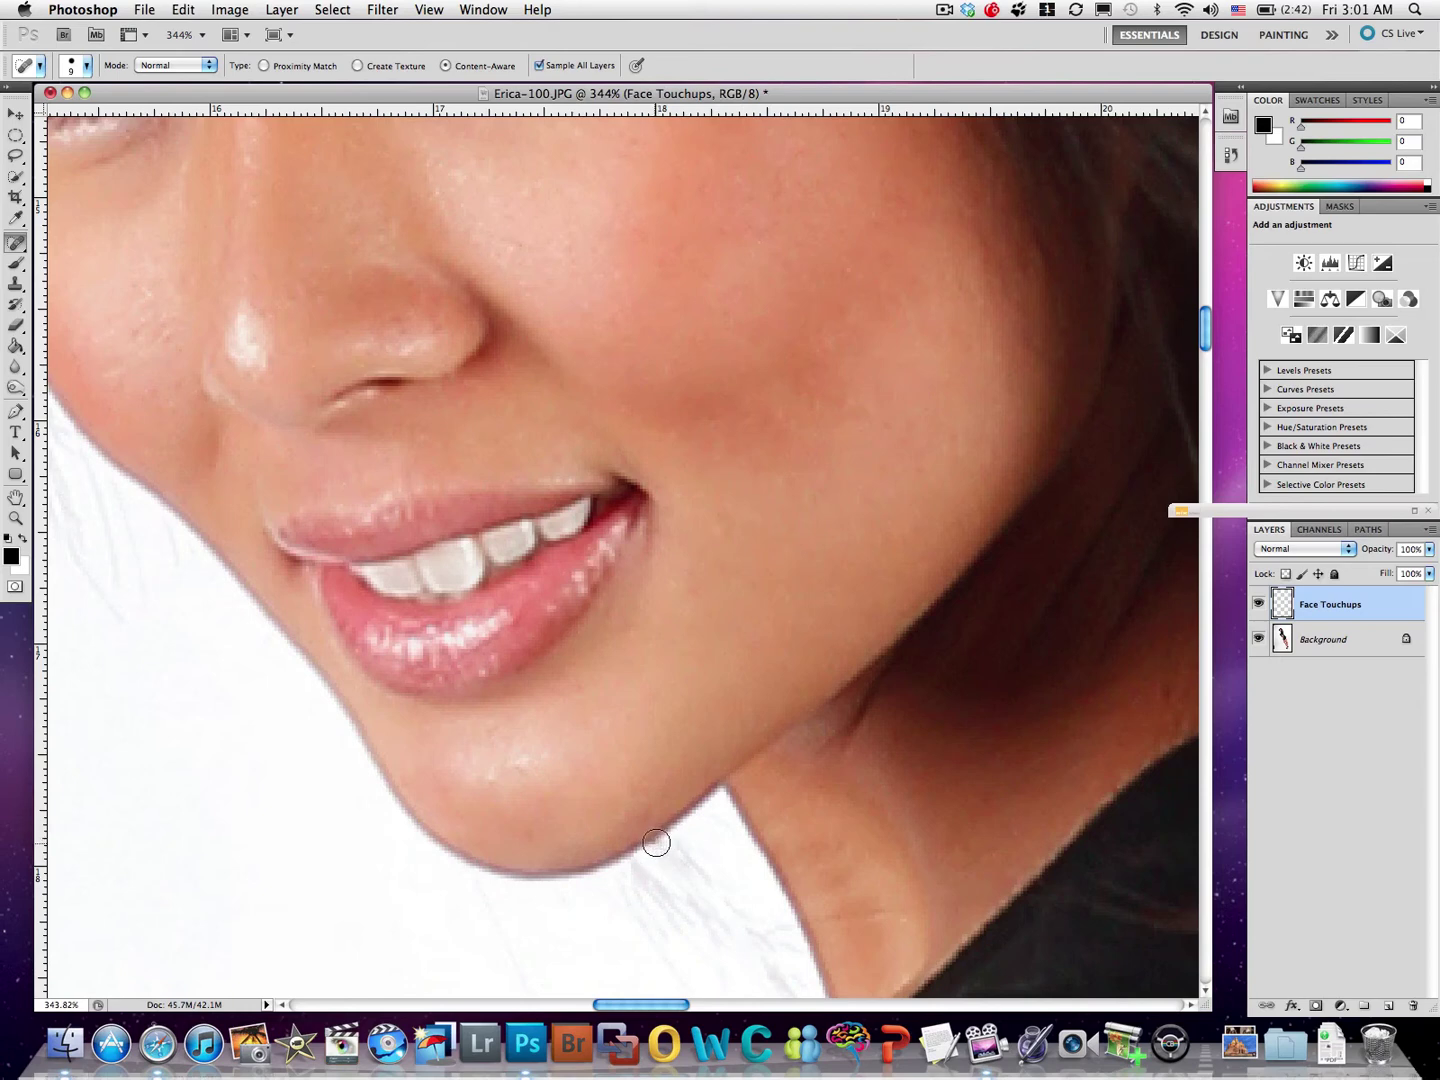
scroll(885, 830, right, 5)
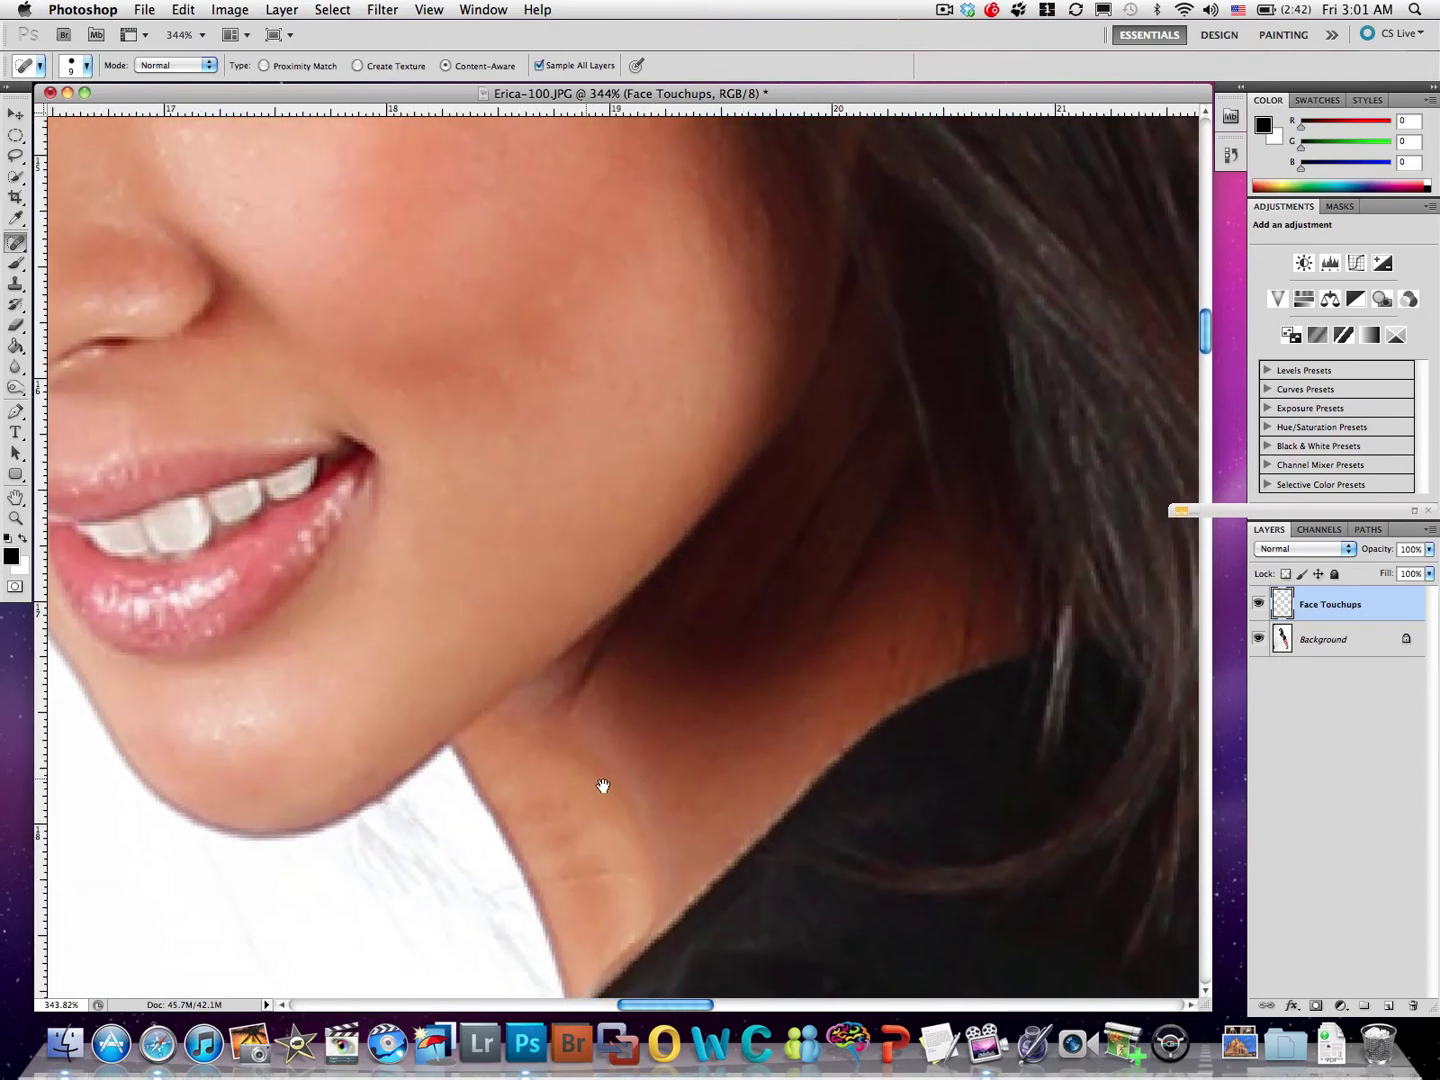
drag(557, 879, 640, 872)
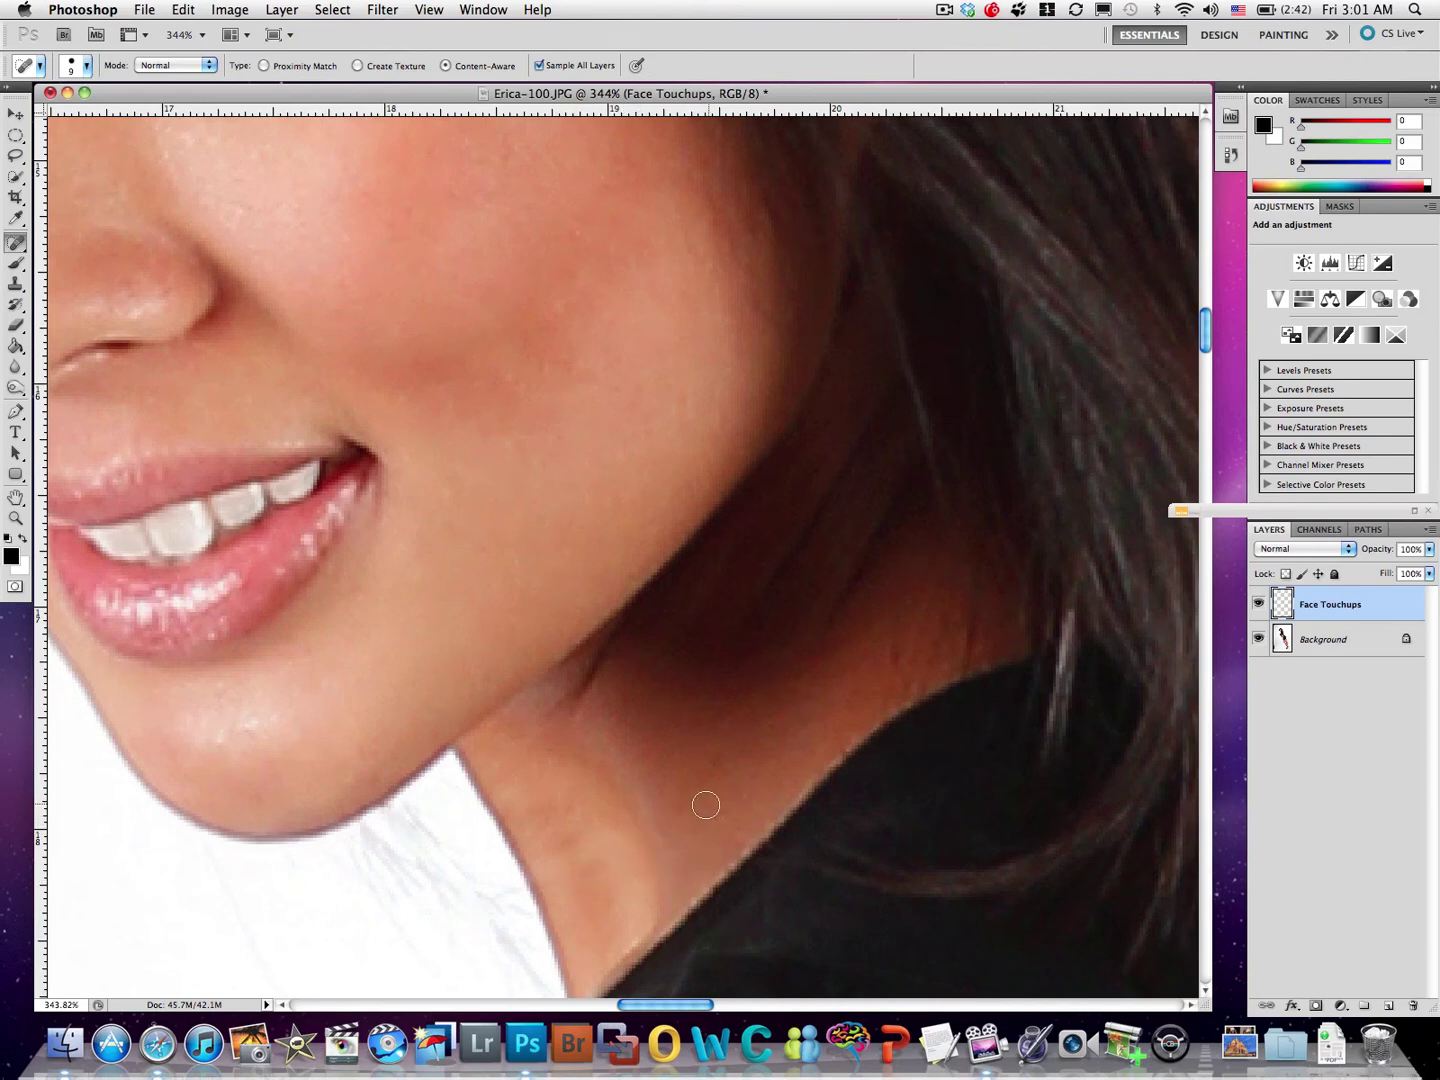
Remove the lint specks from the black sleeve and the side of the dress with the Spot Healing Brush
drag(473, 409, 858, 842)
mouse_move(640, 505)
mouse_down()
mouse_move(569, 829)
mouse_move(402, 733)
mouse_move(453, 540)
mouse_move(444, 649)
mouse_move(305, 534)
mouse_move(382, 694)
mouse_move(584, 496)
mouse_move(530, 672)
mouse_move(511, 437)
mouse_move(497, 426)
mouse_up()
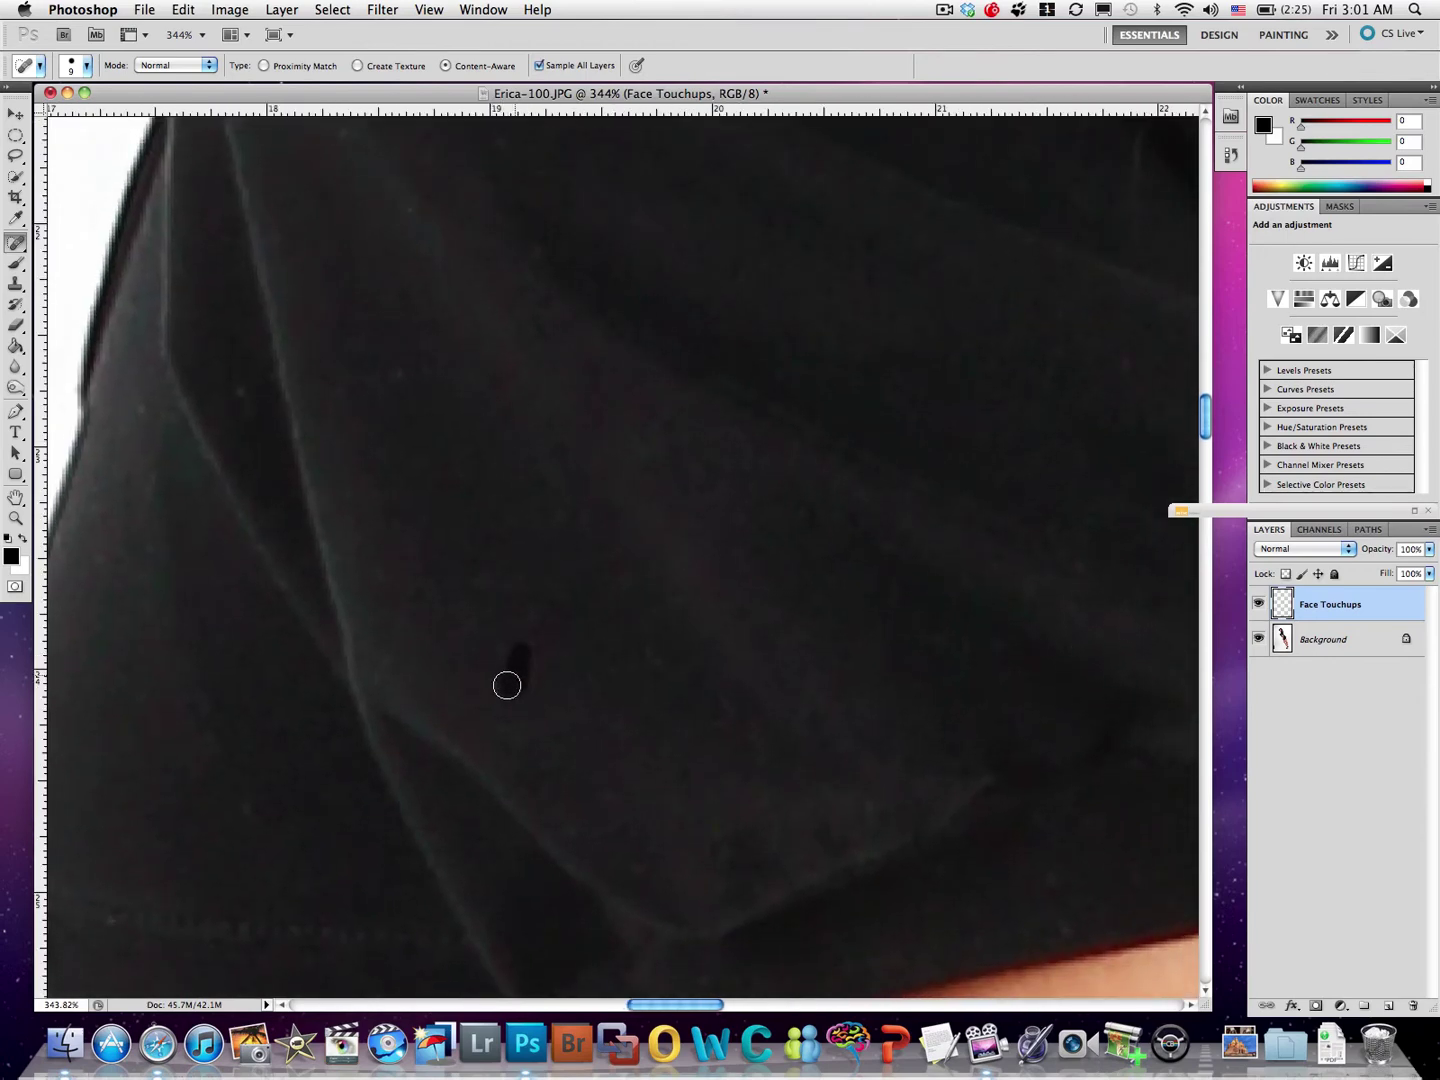
click(405, 373)
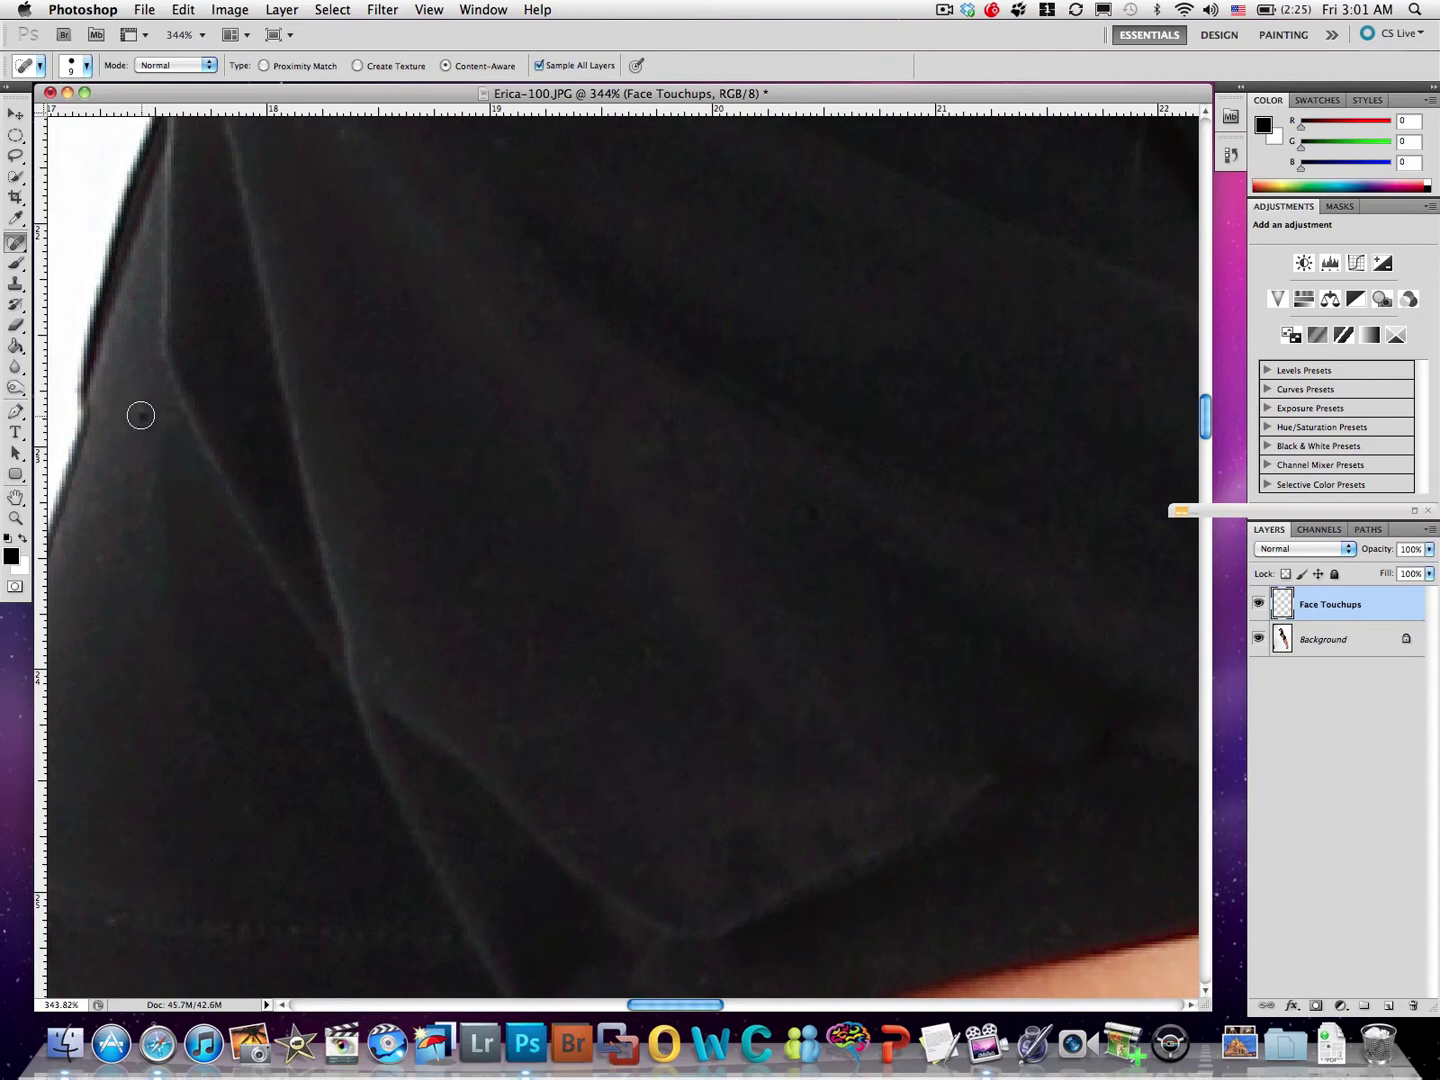
drag(313, 663, 444, 482)
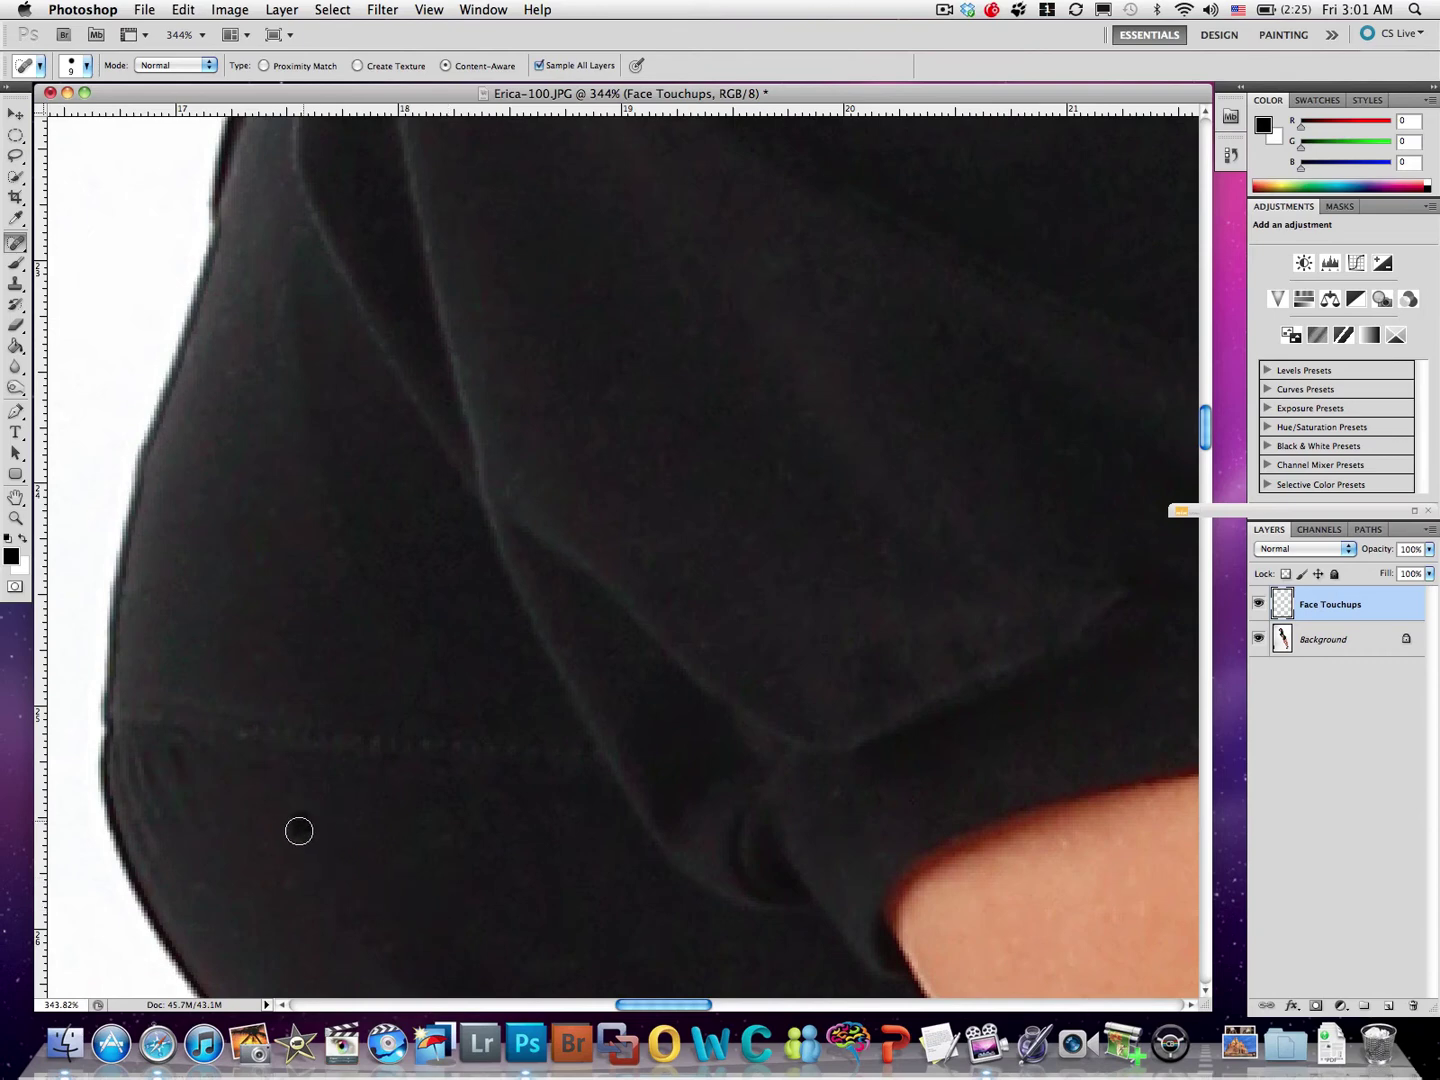
Heal the mark on the rear arm just above the fold of the black dress at the waist
scroll(646, 686, up, 6)
scroll(553, 794, right, 6)
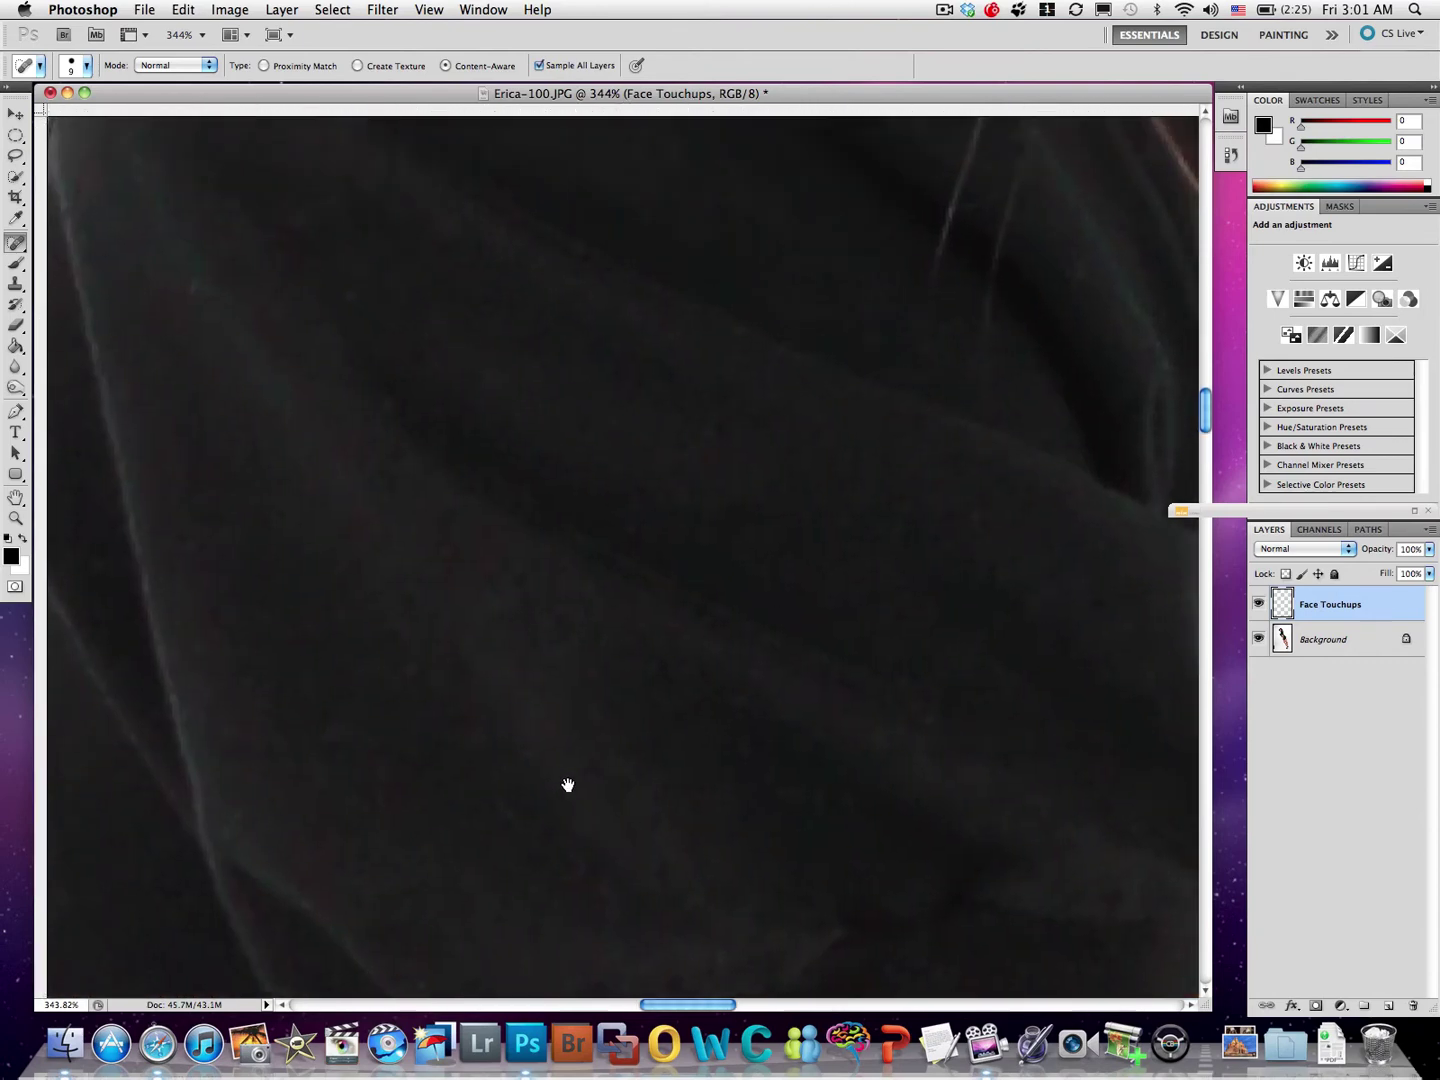
drag(736, 598, 452, 418)
scroll(452, 418, down, 5)
drag(476, 659, 469, 382)
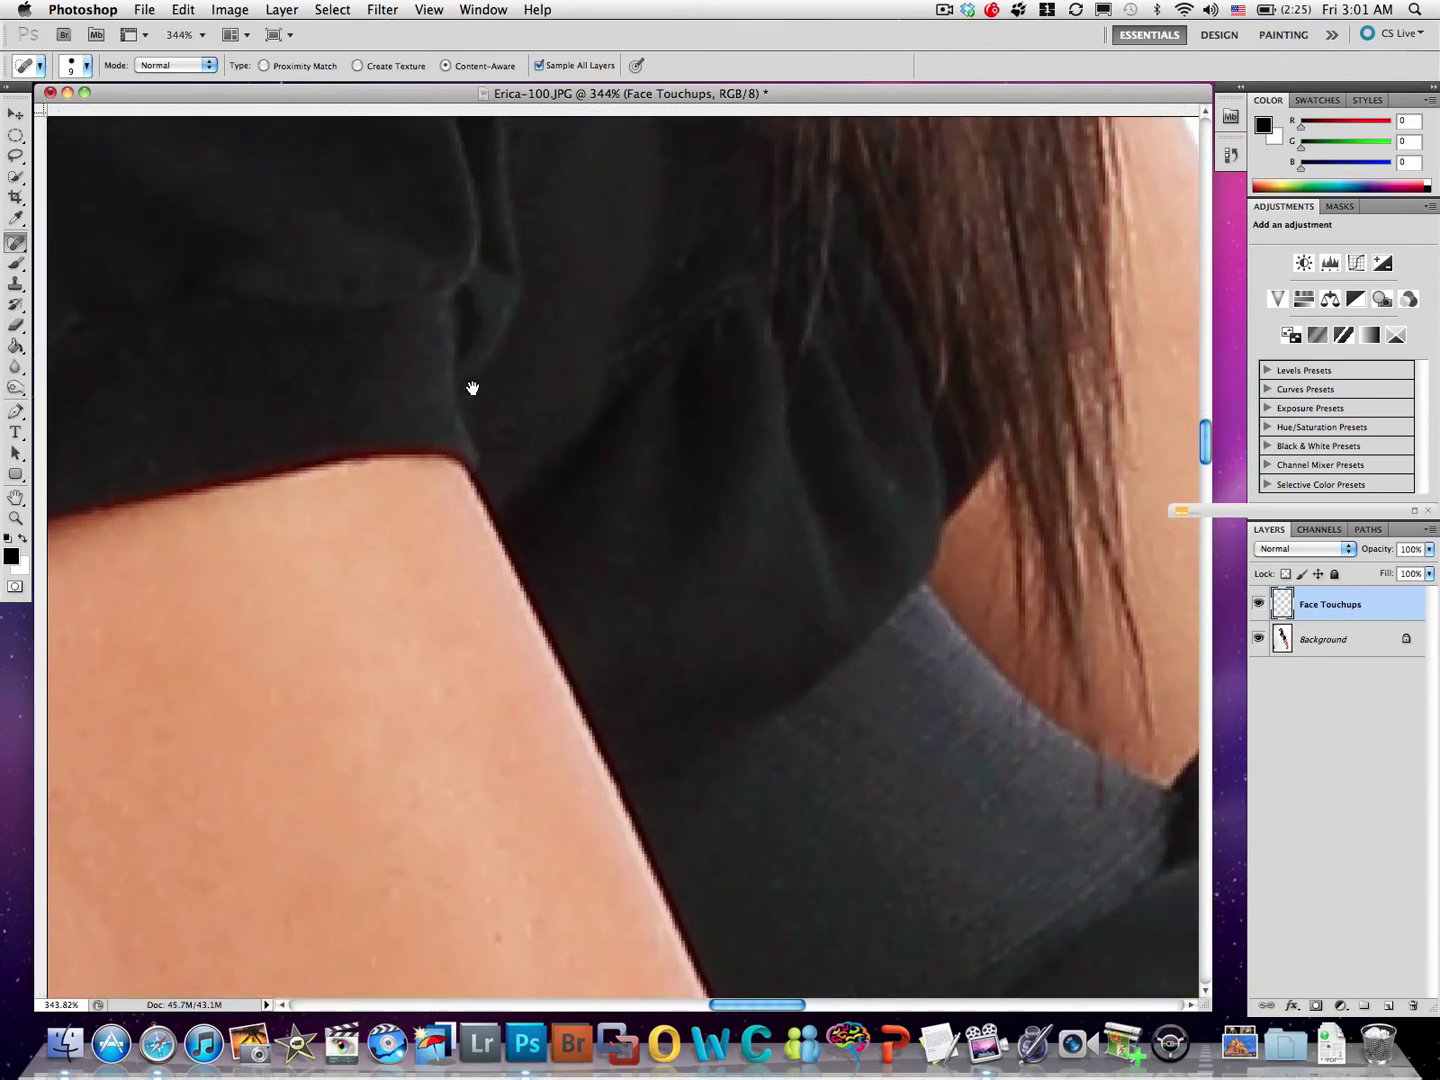
mouse_move(517, 598)
mouse_down()
mouse_move(340, 512)
mouse_move(280, 659)
mouse_move(257, 588)
mouse_move(144, 556)
mouse_up()
click(855, 538)
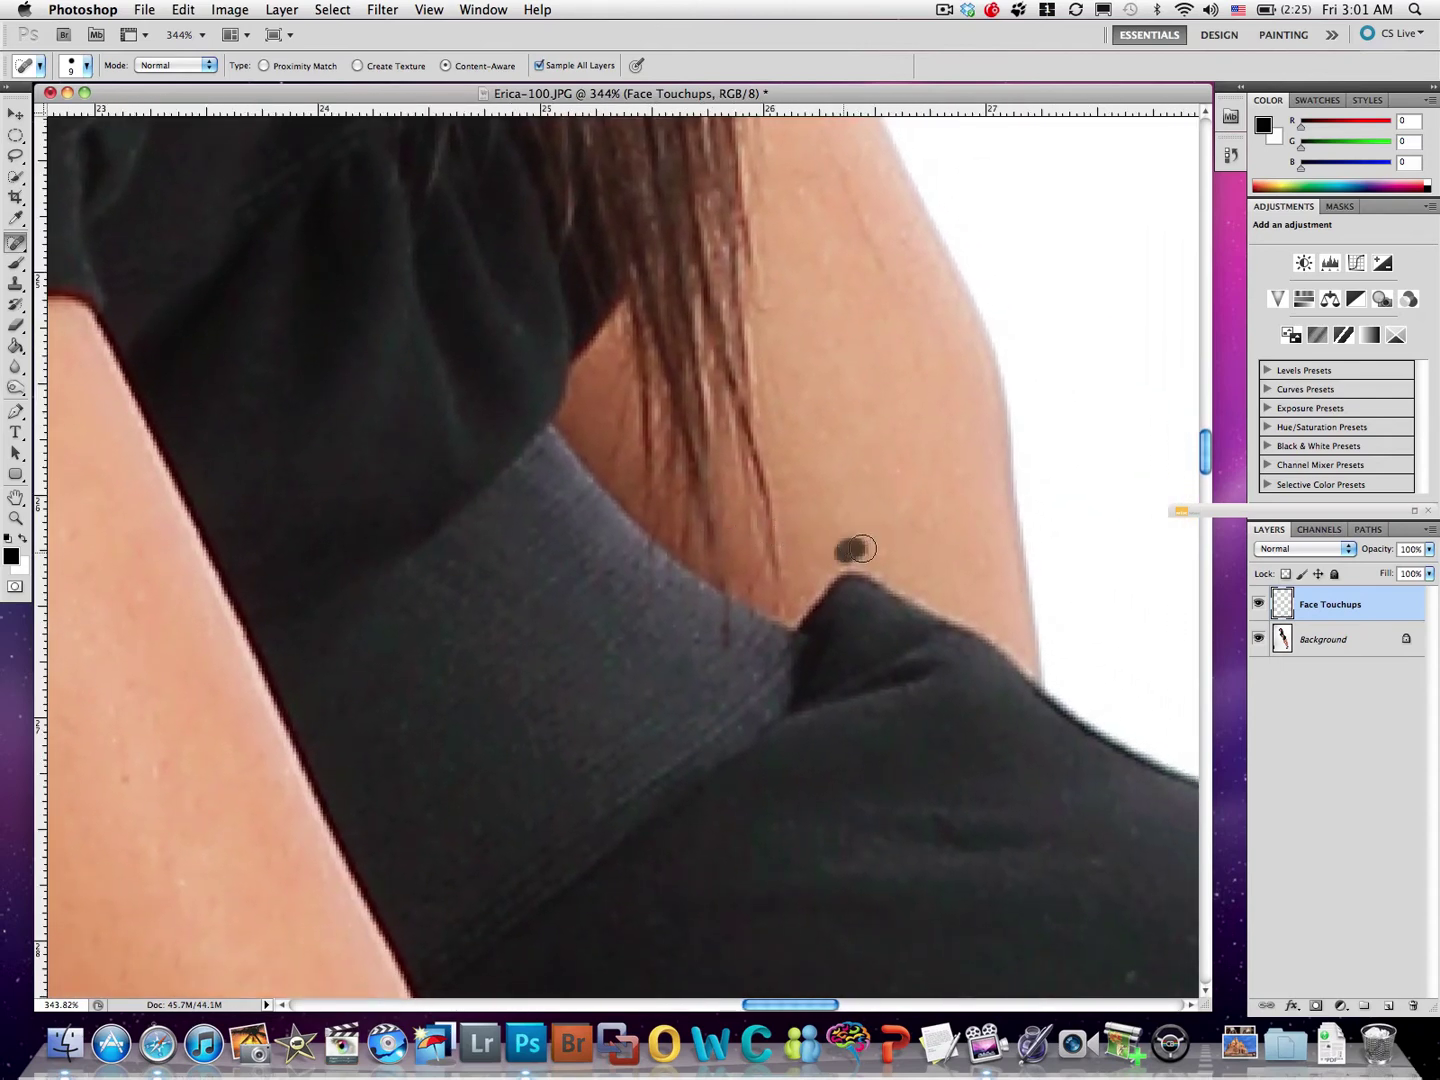
Heal the remaining marks down the dress and front arm, including the dark spot on the forearm beside the skirt
key(space)
drag(800, 331, 789, 592)
drag(810, 411, 882, 568)
key(space)
mouse_move(831, 710)
mouse_down()
mouse_move(987, 489)
mouse_move(990, 330)
mouse_up()
drag(517, 775, 495, 170)
mouse_move(499, 741)
mouse_down()
mouse_move(601, 337)
mouse_move(566, 498)
mouse_move(678, 839)
mouse_move(672, 578)
mouse_move(643, 697)
mouse_move(681, 922)
mouse_move(789, 814)
mouse_move(675, 675)
mouse_move(660, 950)
mouse_move(655, 581)
mouse_move(688, 807)
mouse_move(646, 569)
mouse_move(630, 678)
mouse_move(601, 508)
mouse_move(546, 555)
mouse_up()
click(789, 814)
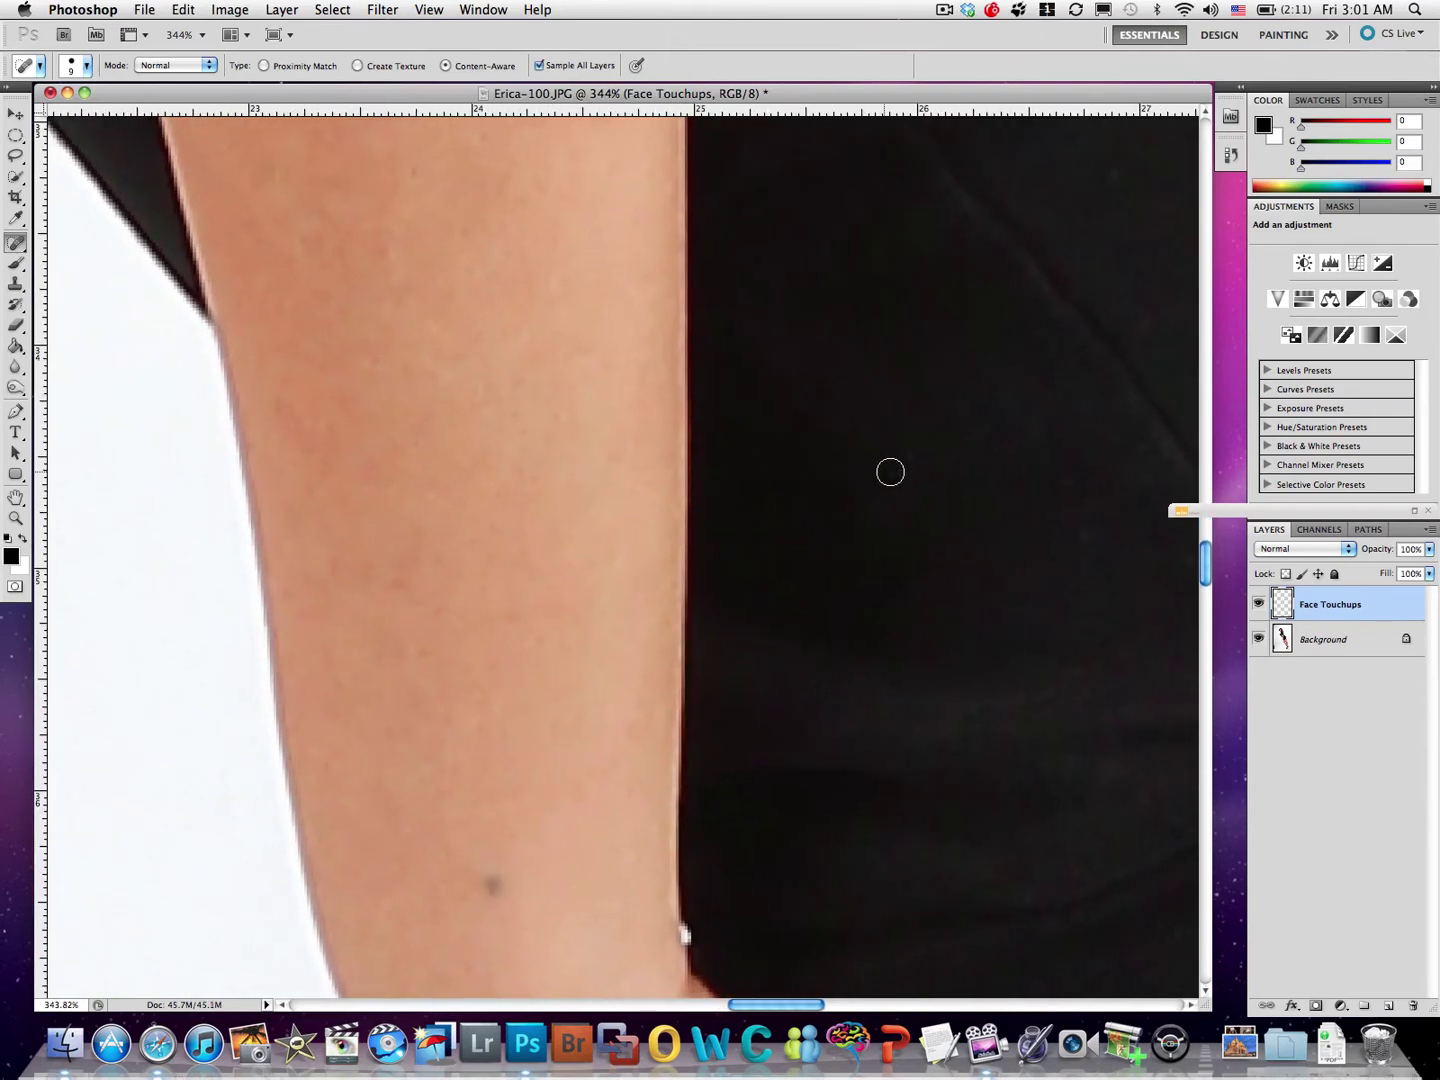
click(491, 884)
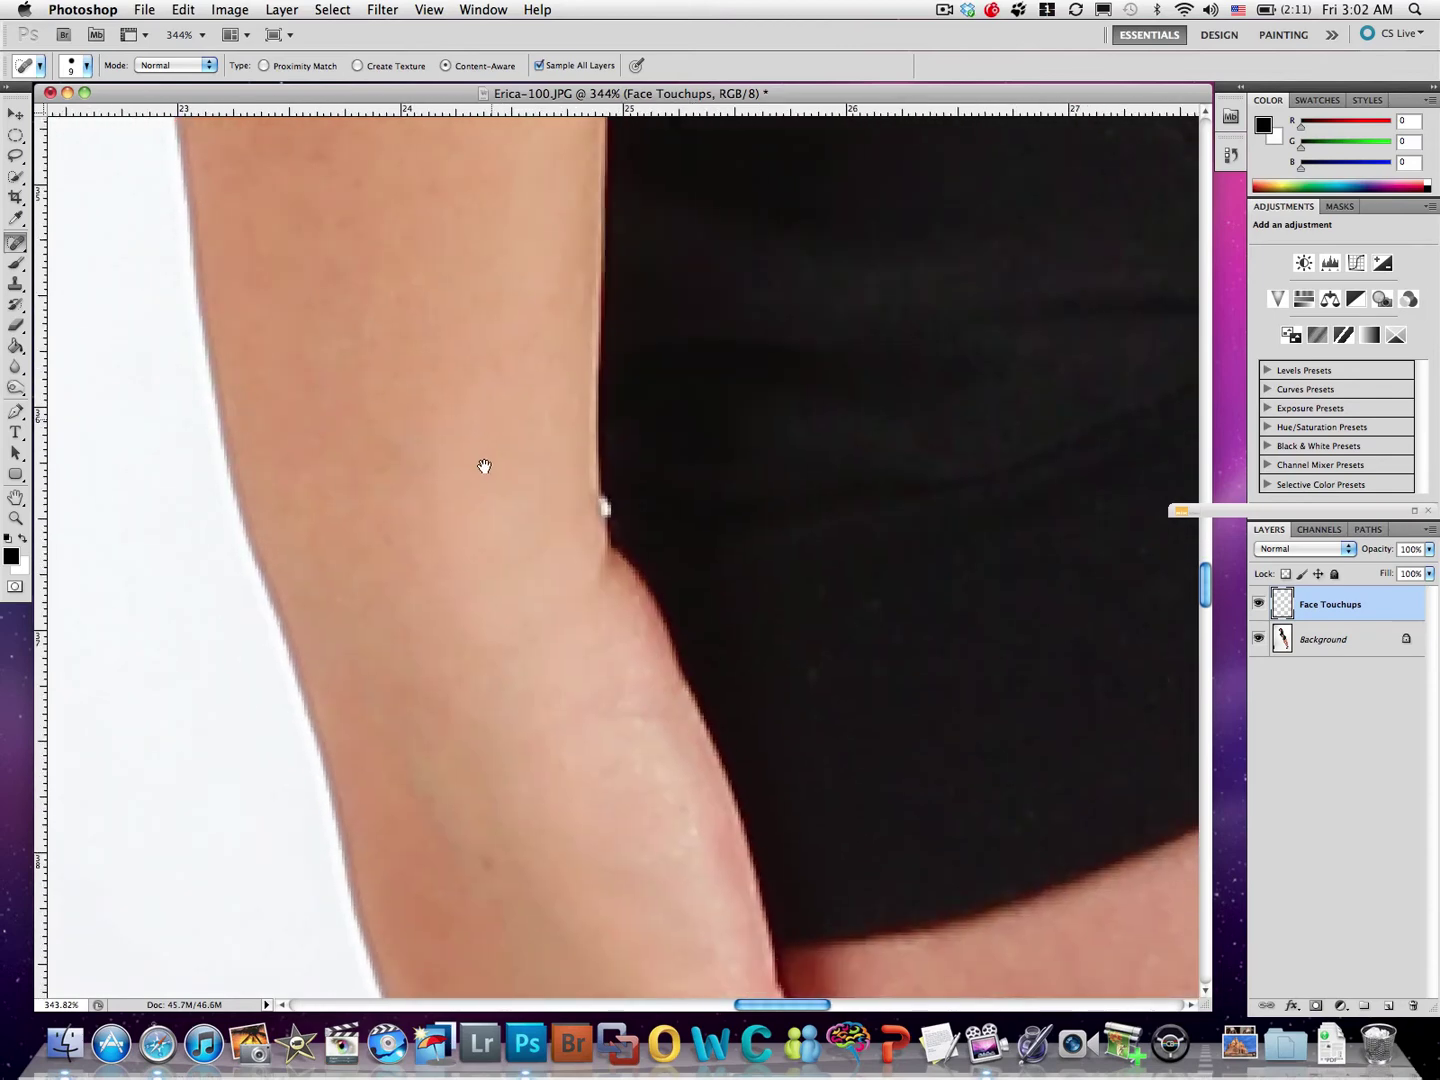
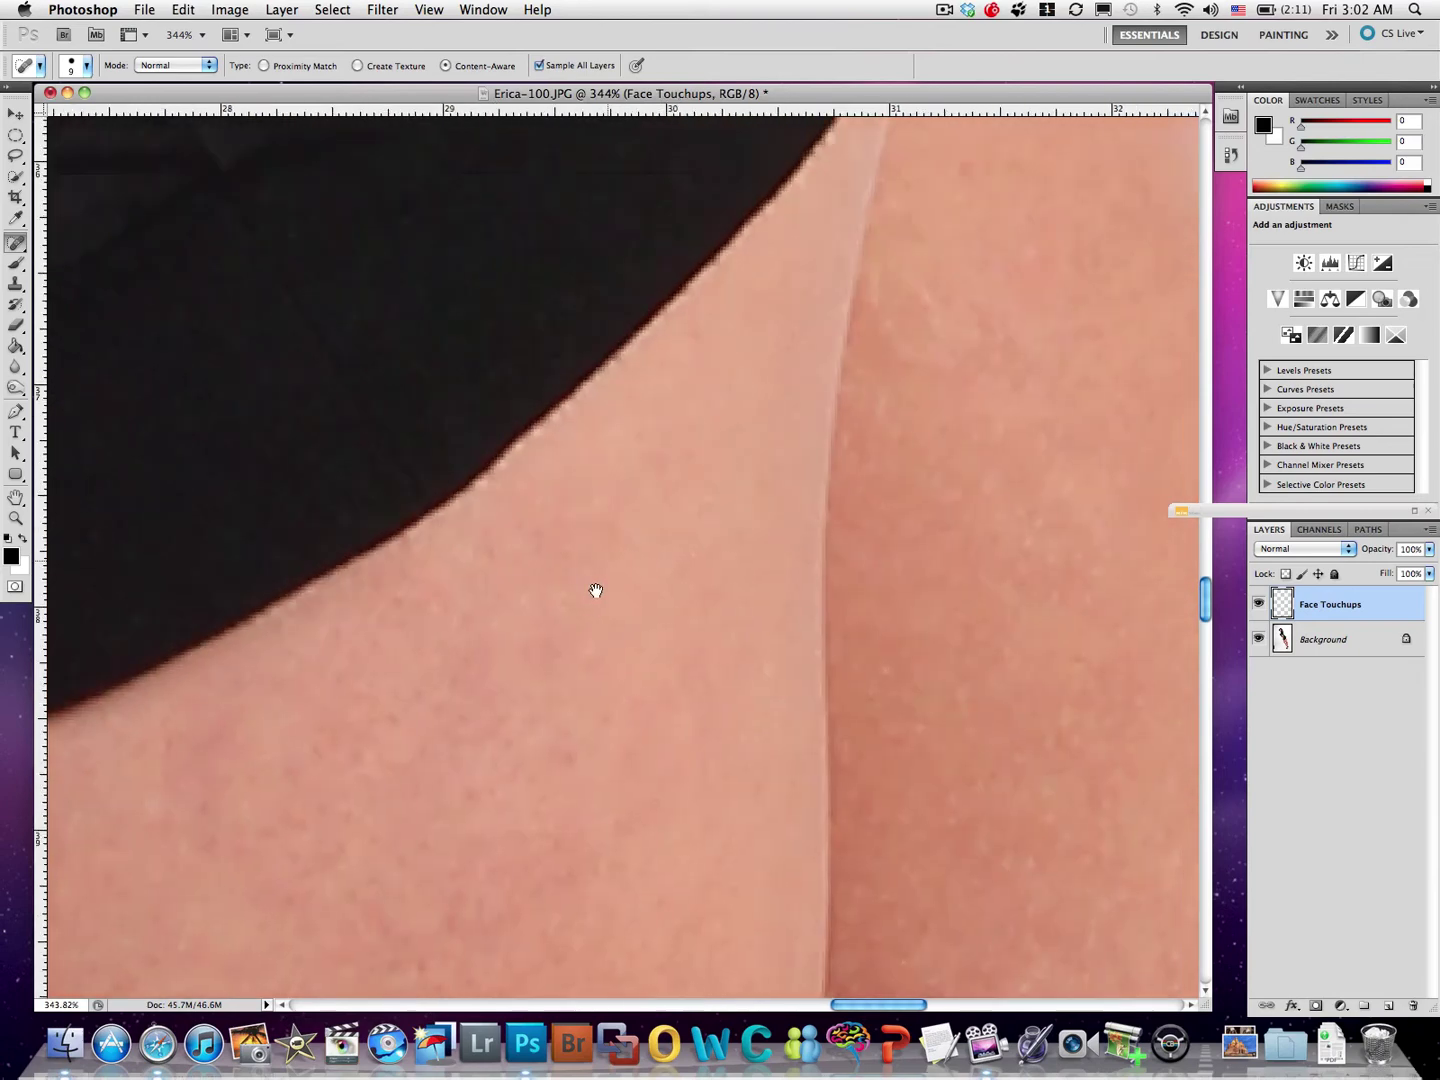
Heal the dark spot and the two small light specks on the rear thigh
drag(660, 490, 511, 701)
drag(643, 440, 511, 376)
drag(620, 680, 664, 347)
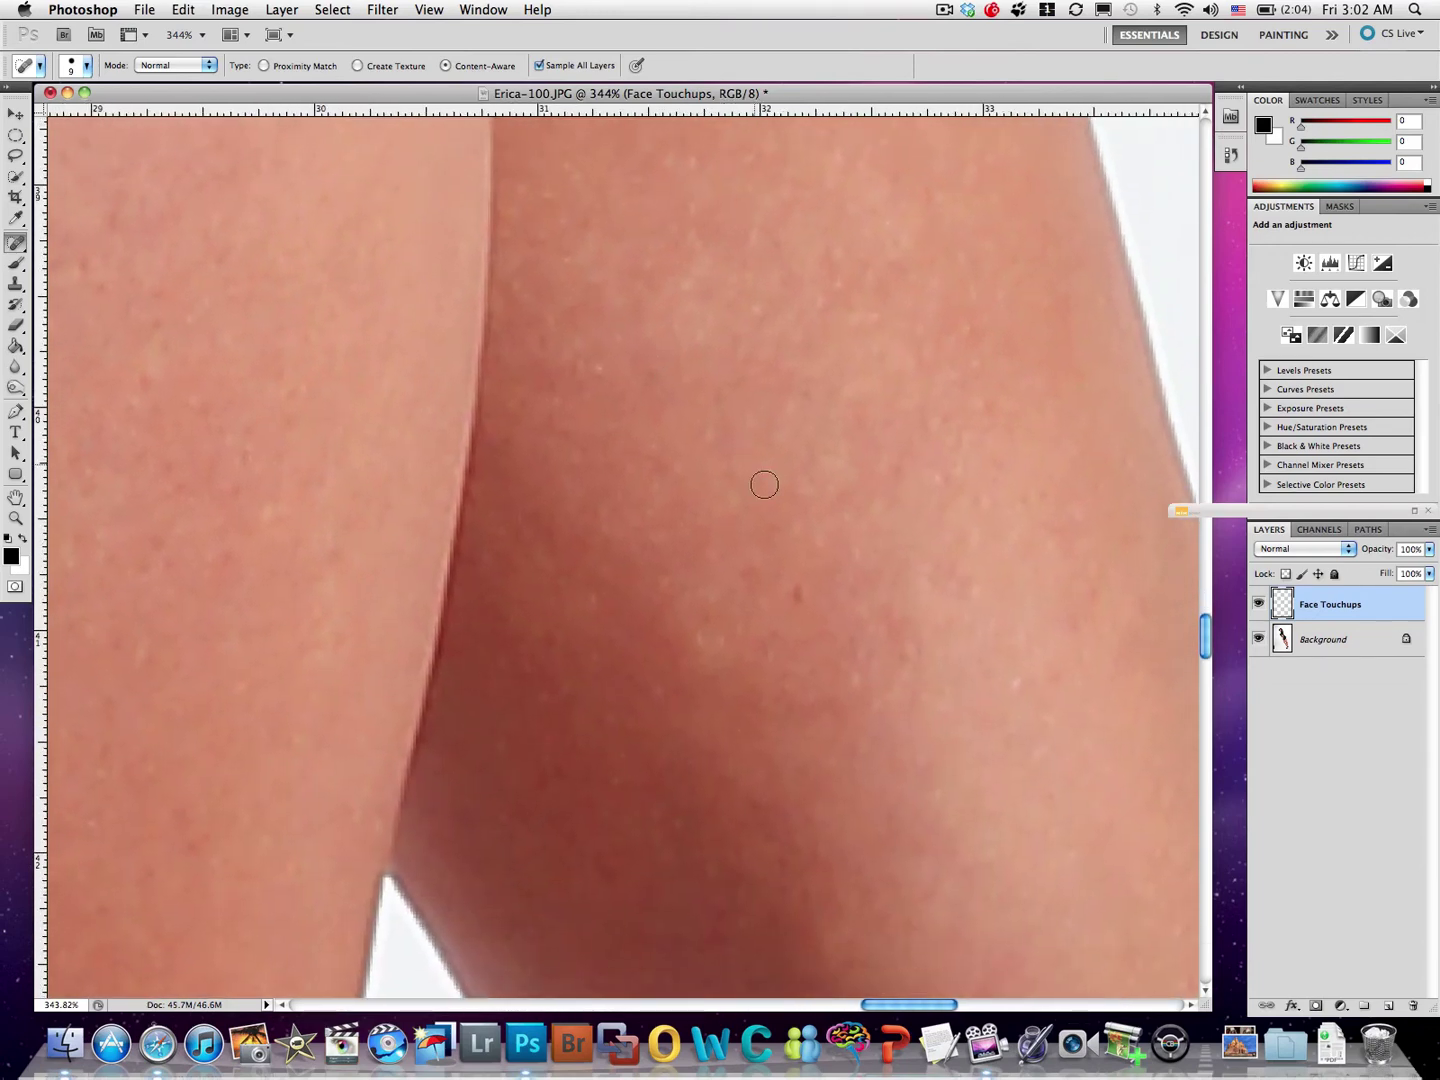
click(799, 594)
click(556, 383)
click(595, 362)
Heal the mark on the rear leg just above the knee
drag(863, 733, 726, 437)
drag(718, 675, 659, 402)
drag(769, 558, 527, 489)
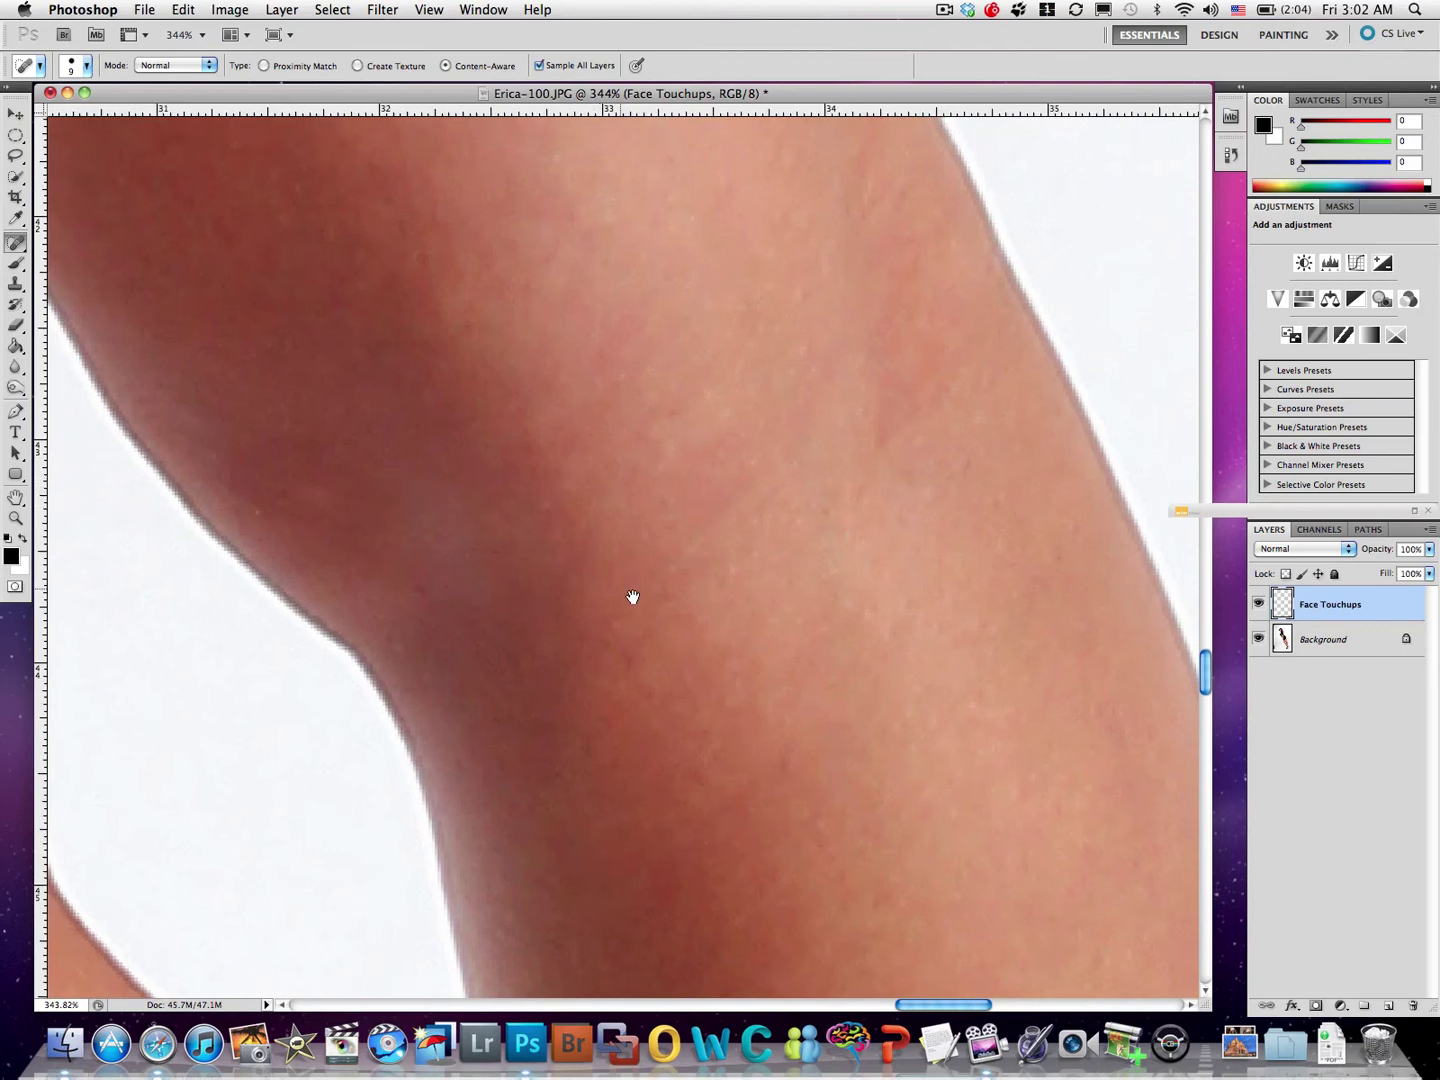
click(884, 426)
Heal the blemish in the shaded part of the rear calf beside the front leg's edge
mouse_move(701, 726)
mouse_down()
mouse_move(656, 347)
mouse_move(574, 252)
mouse_up()
drag(704, 562, 898, 377)
drag(201, 425, 797, 505)
mouse_move(676, 681)
mouse_down()
mouse_move(733, 752)
mouse_move(472, 292)
mouse_move(746, 746)
mouse_move(376, 357)
mouse_move(553, 585)
mouse_move(315, 421)
mouse_up()
click(813, 495)
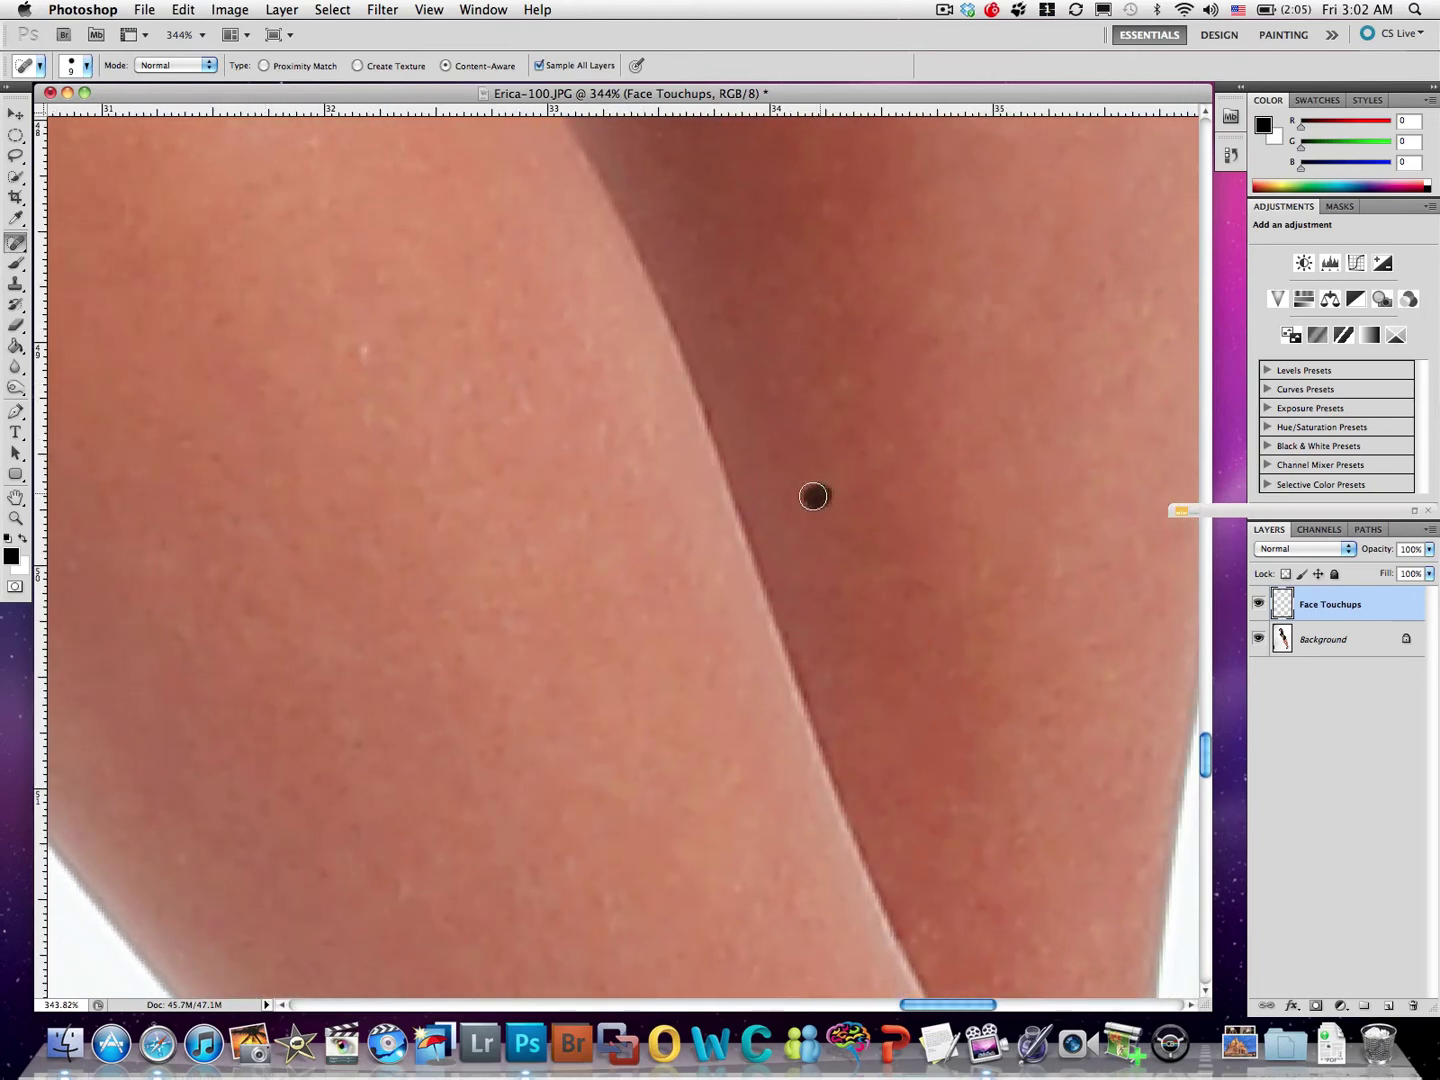
Inspect the lower legs, ankles, shoe straps and heels for remaining blemishes
mouse_move(893, 685)
mouse_down()
mouse_move(749, 460)
mouse_move(730, 477)
mouse_up()
mouse_move(778, 697)
mouse_down()
mouse_move(726, 553)
mouse_move(836, 582)
mouse_move(816, 540)
mouse_up()
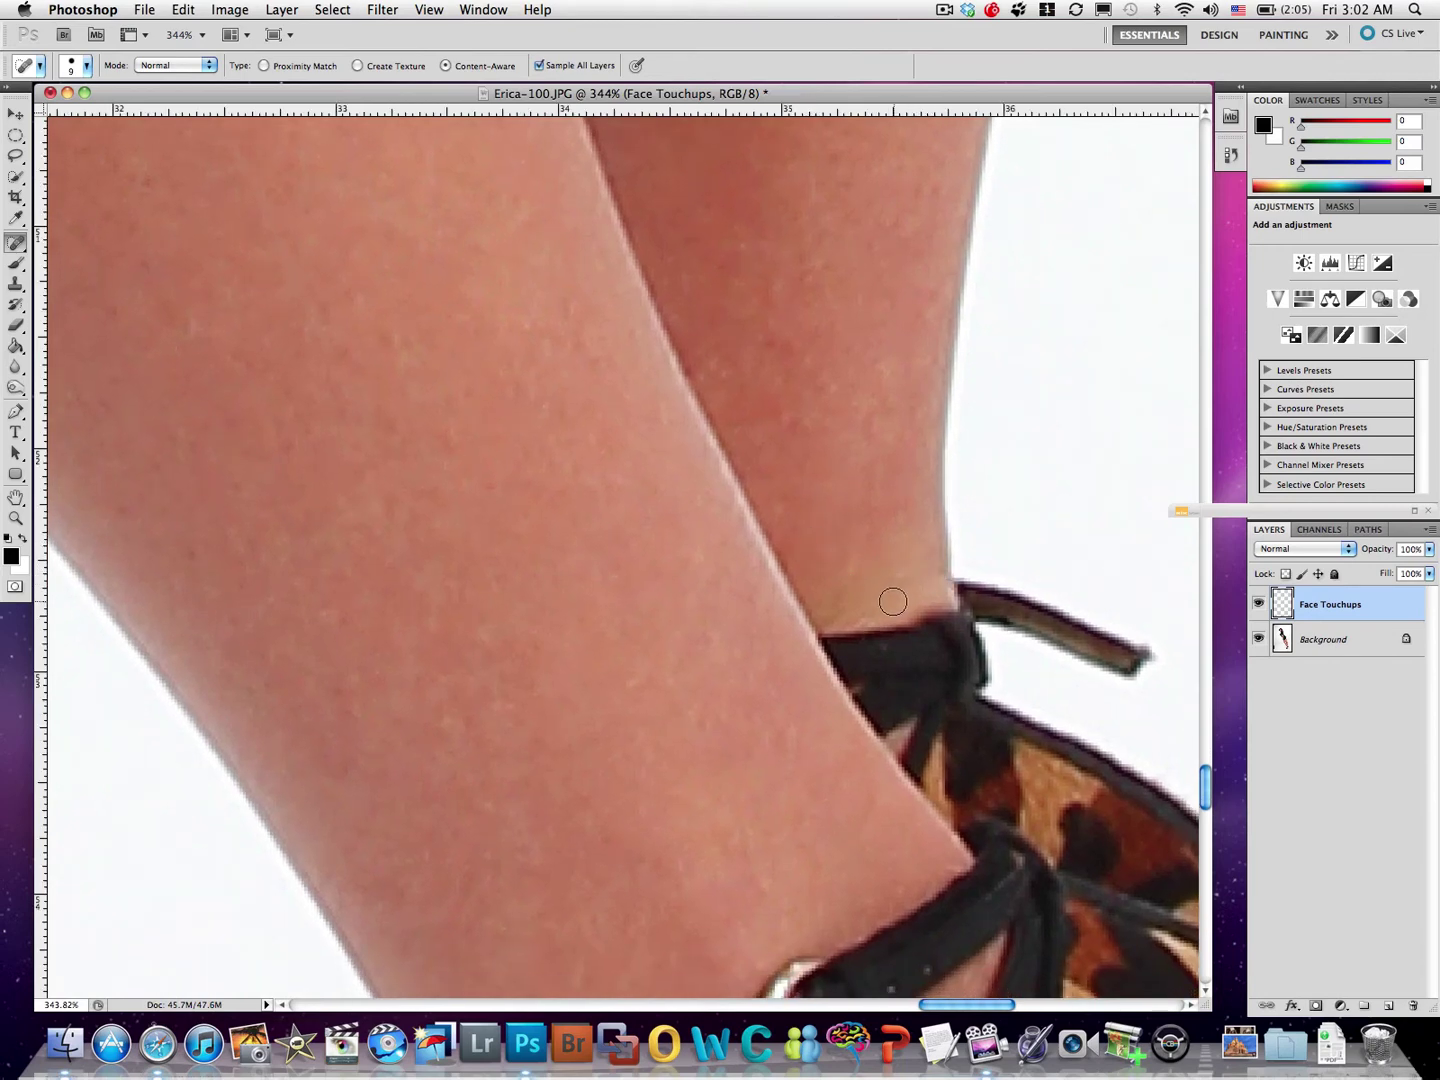
drag(659, 762, 453, 363)
drag(577, 748, 517, 315)
mouse_move(578, 680)
mouse_down()
mouse_move(549, 460)
mouse_move(678, 399)
mouse_move(466, 501)
mouse_move(356, 579)
mouse_move(482, 476)
mouse_move(633, 643)
mouse_up()
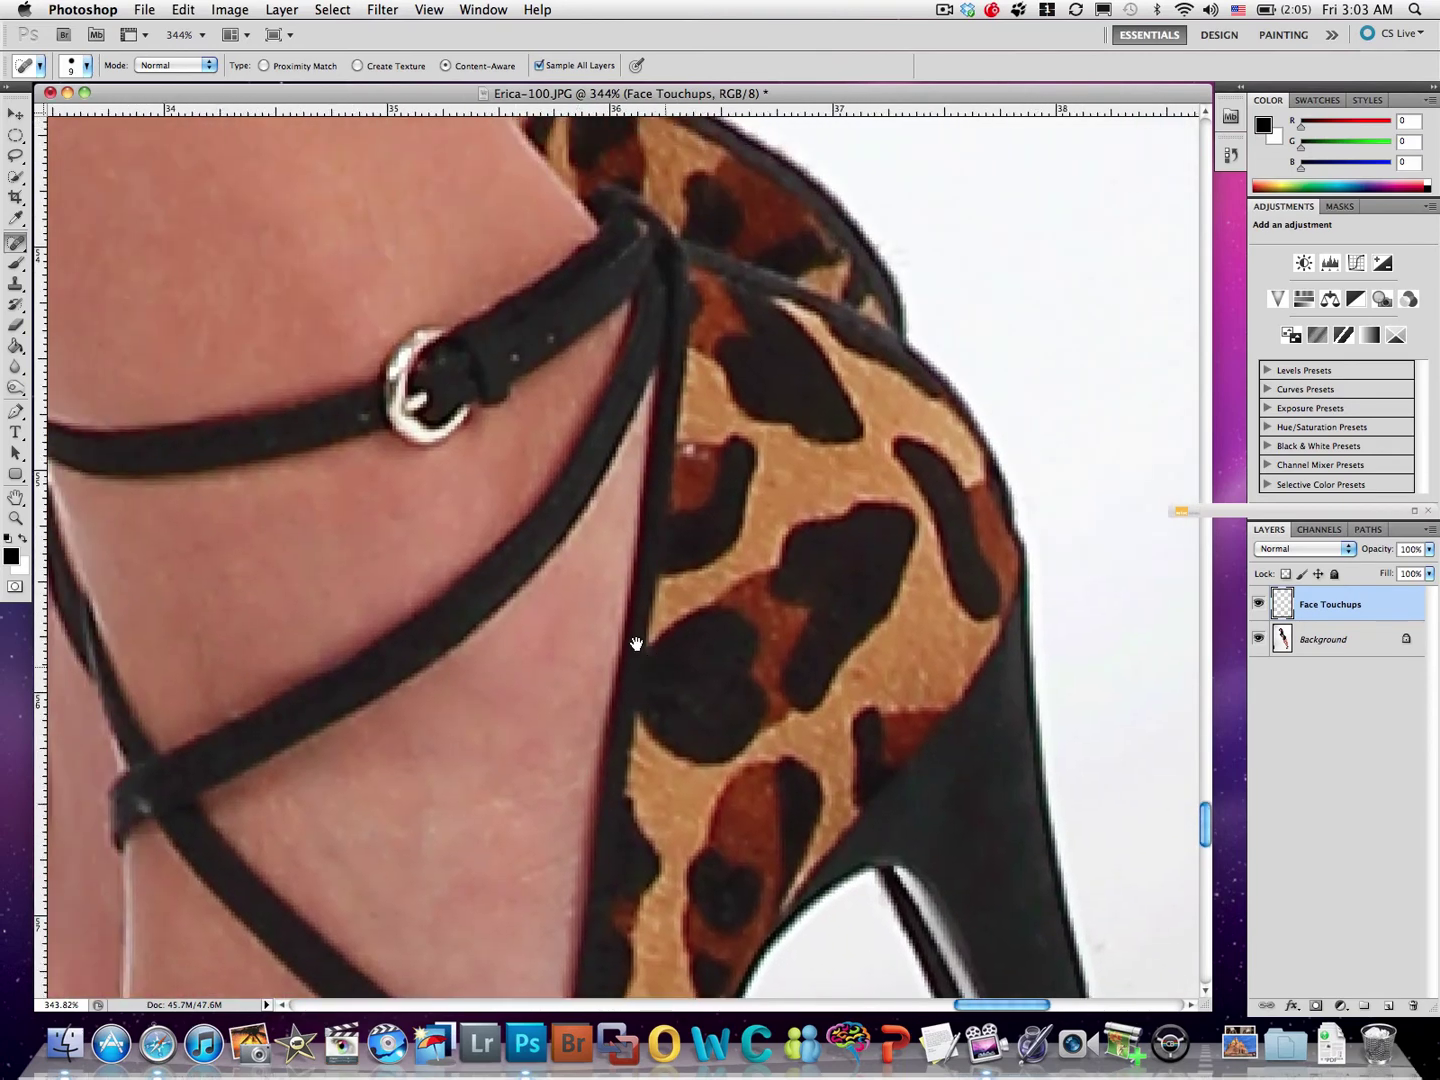
drag(530, 553, 596, 428)
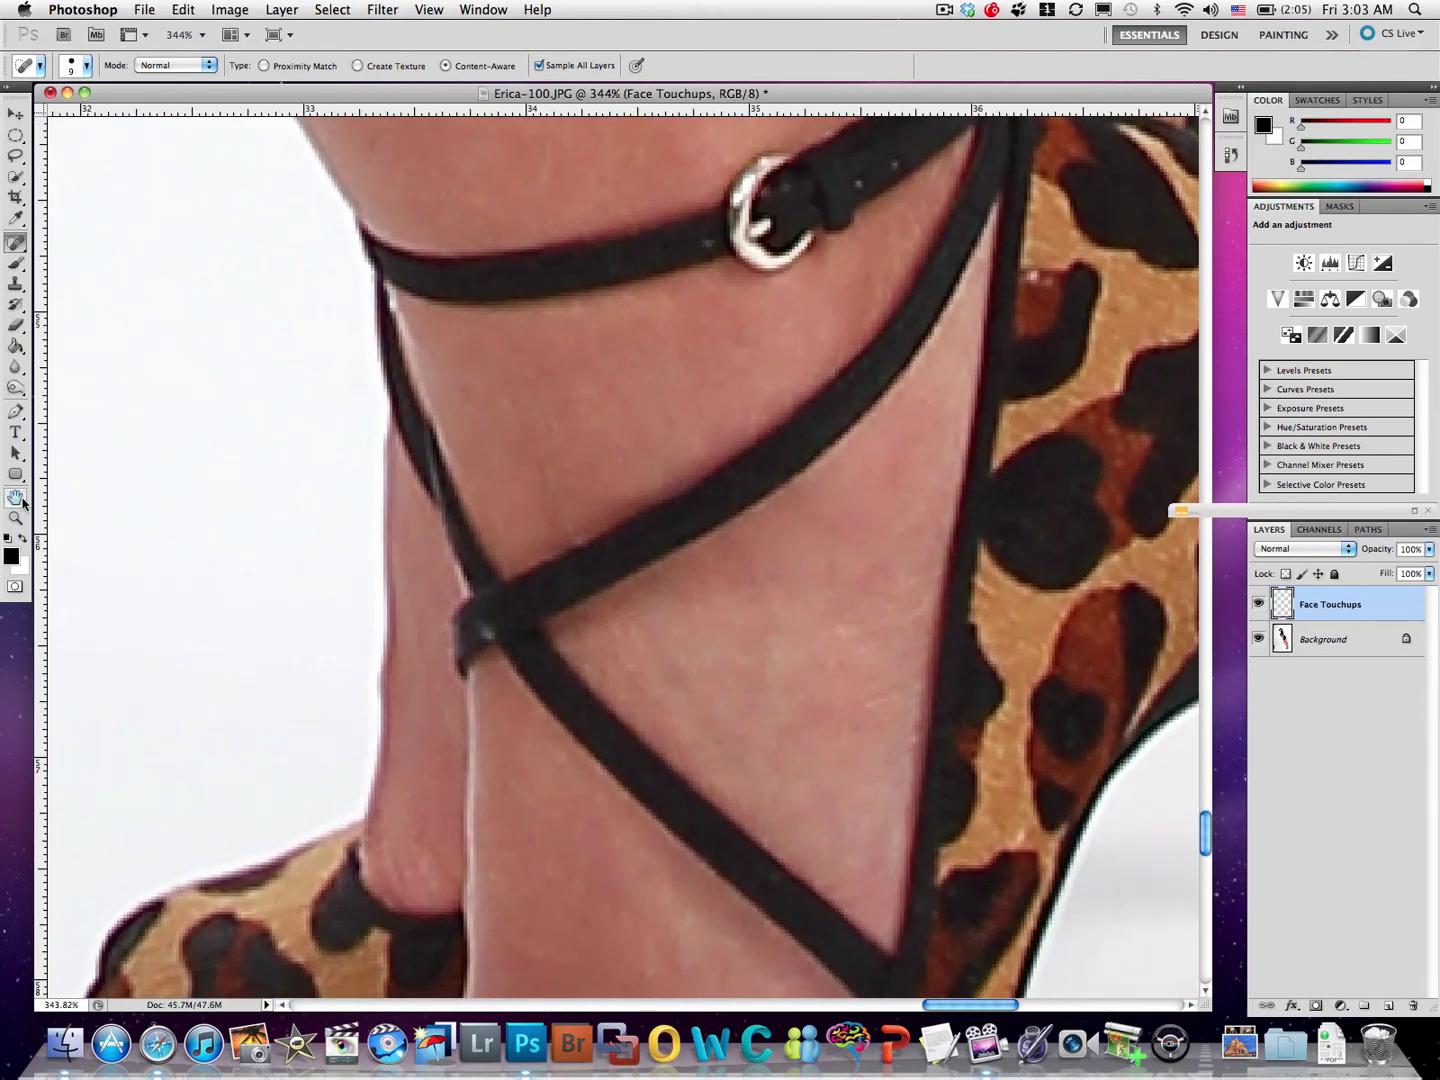
Remove the gray spot on the white studio floor with an enlarged Spot Healing Brush at 100% zoom
double_click(15, 516)
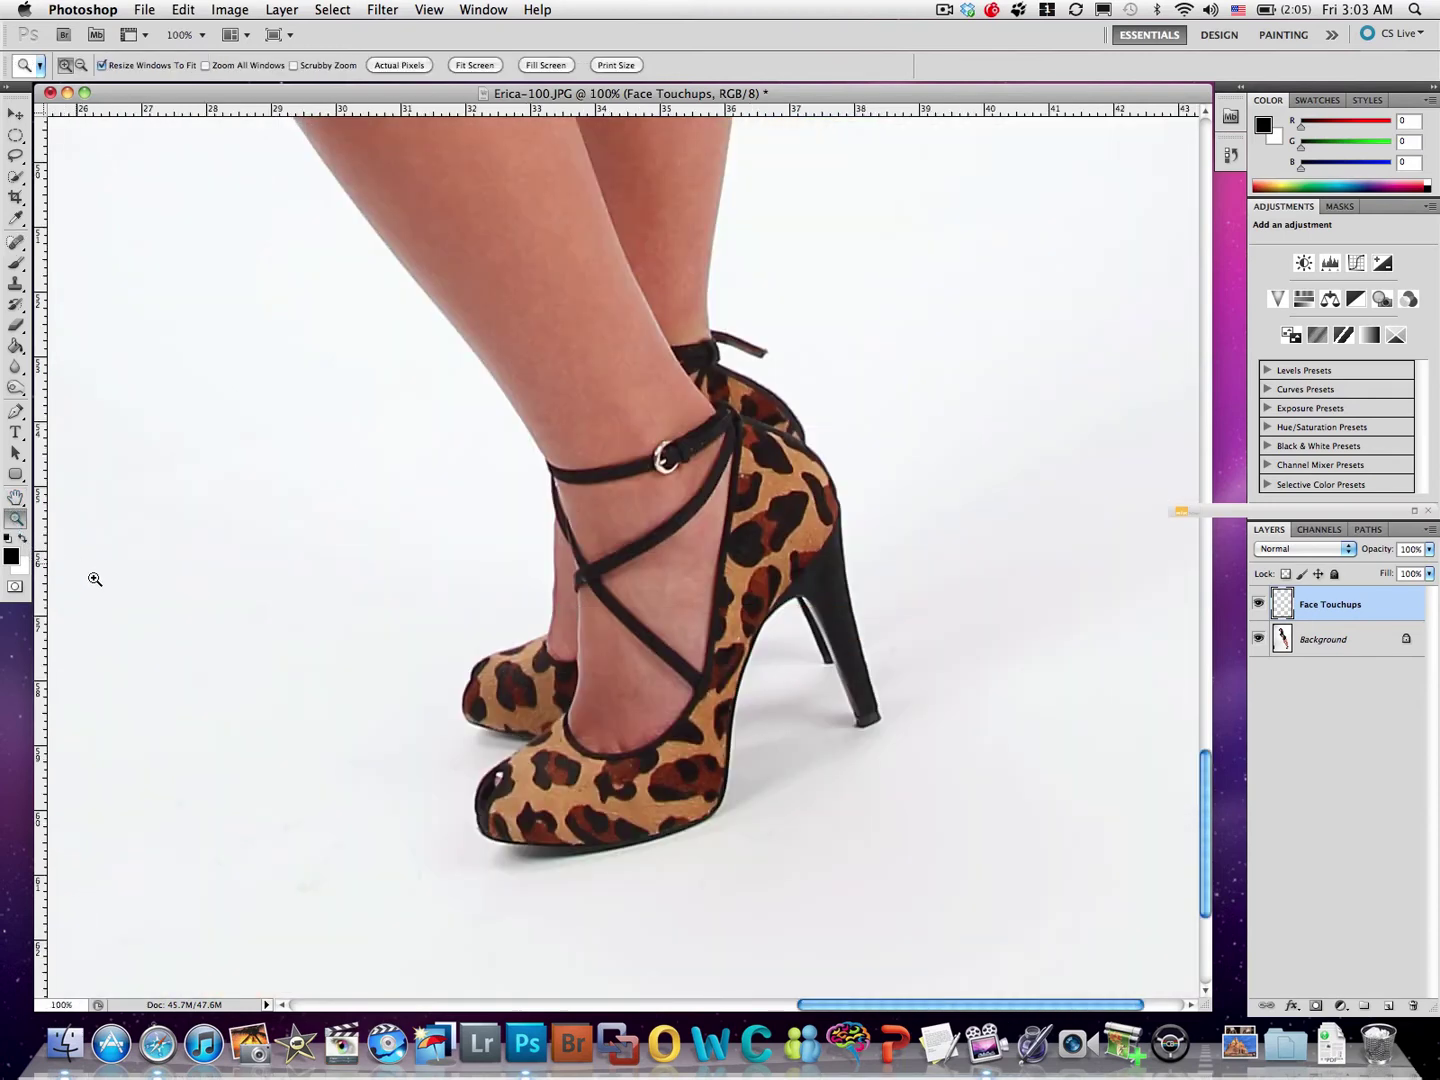
drag(470, 712, 930, 676)
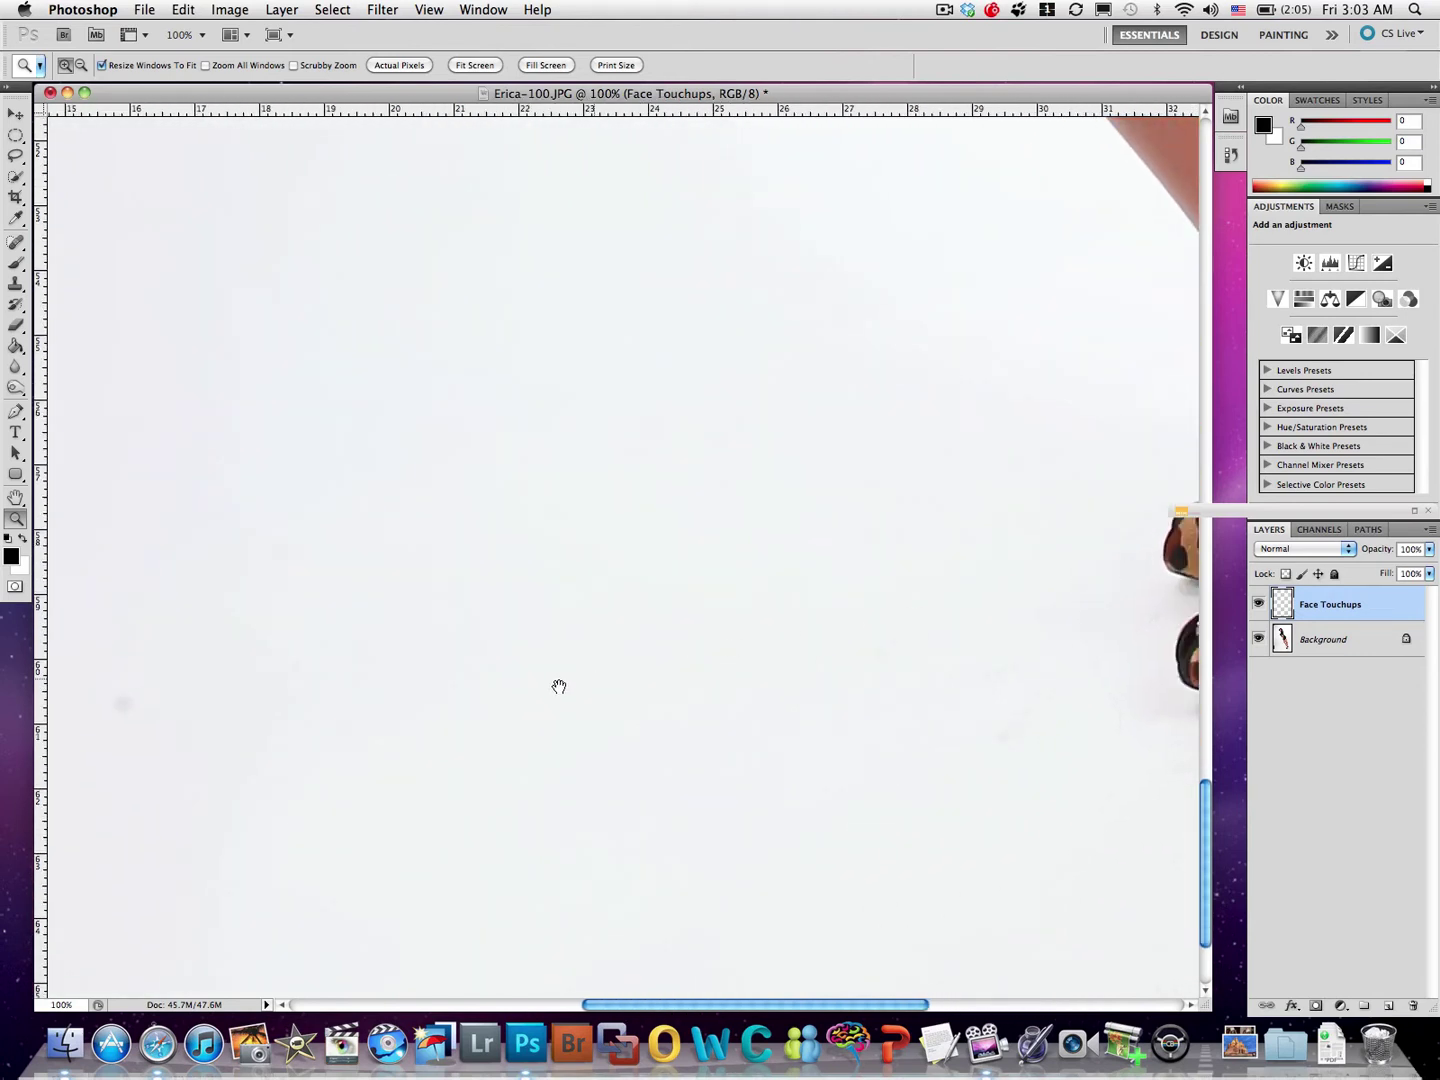
drag(588, 678, 759, 636)
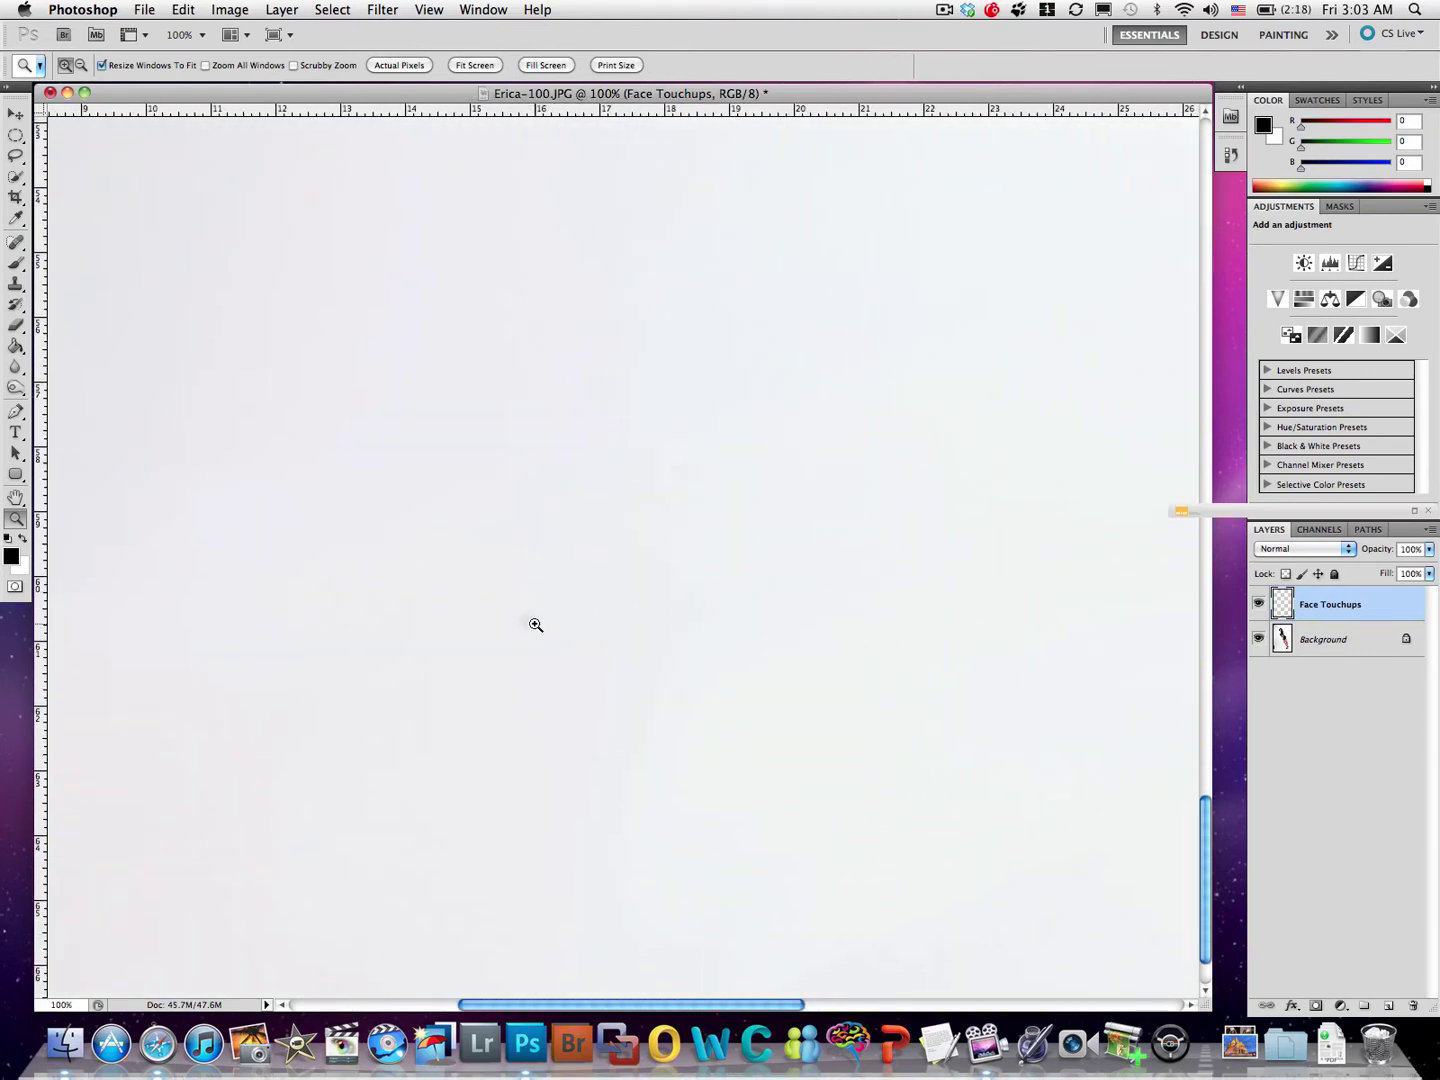
key(j)
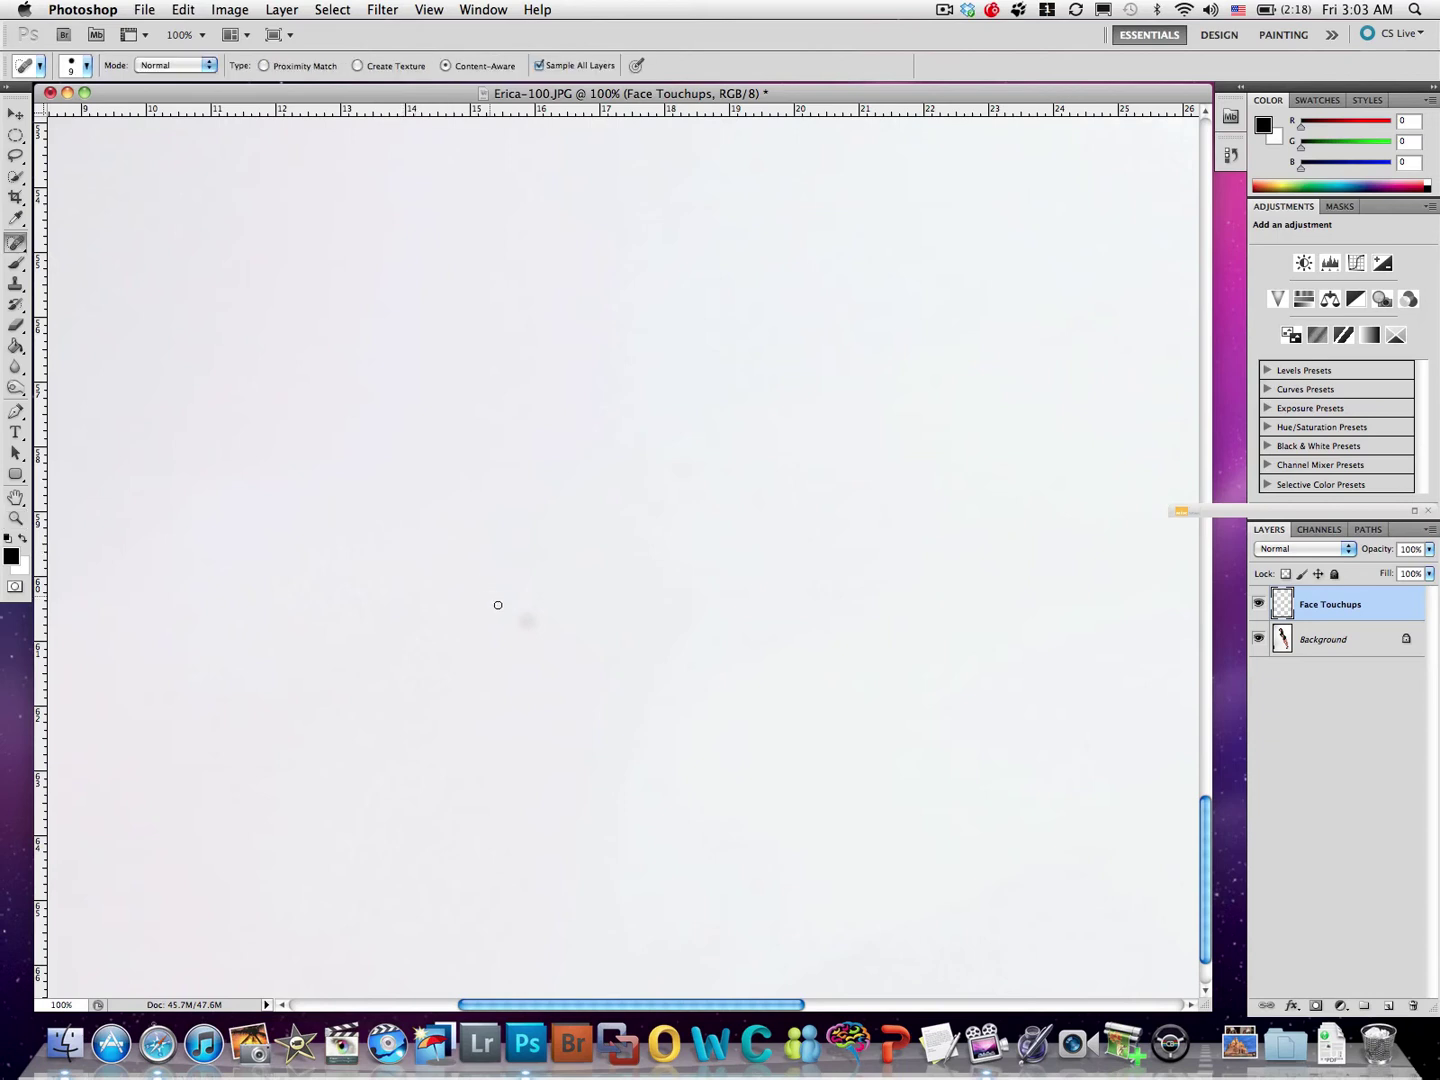
key(bracketright)
key(bracketright)
click(526, 620)
Save the retouched image to the Desktop in Photoshop format with layers, the embedded color profile and Maximize Compatibility
drag(540, 607, 768, 749)
click(17, 498)
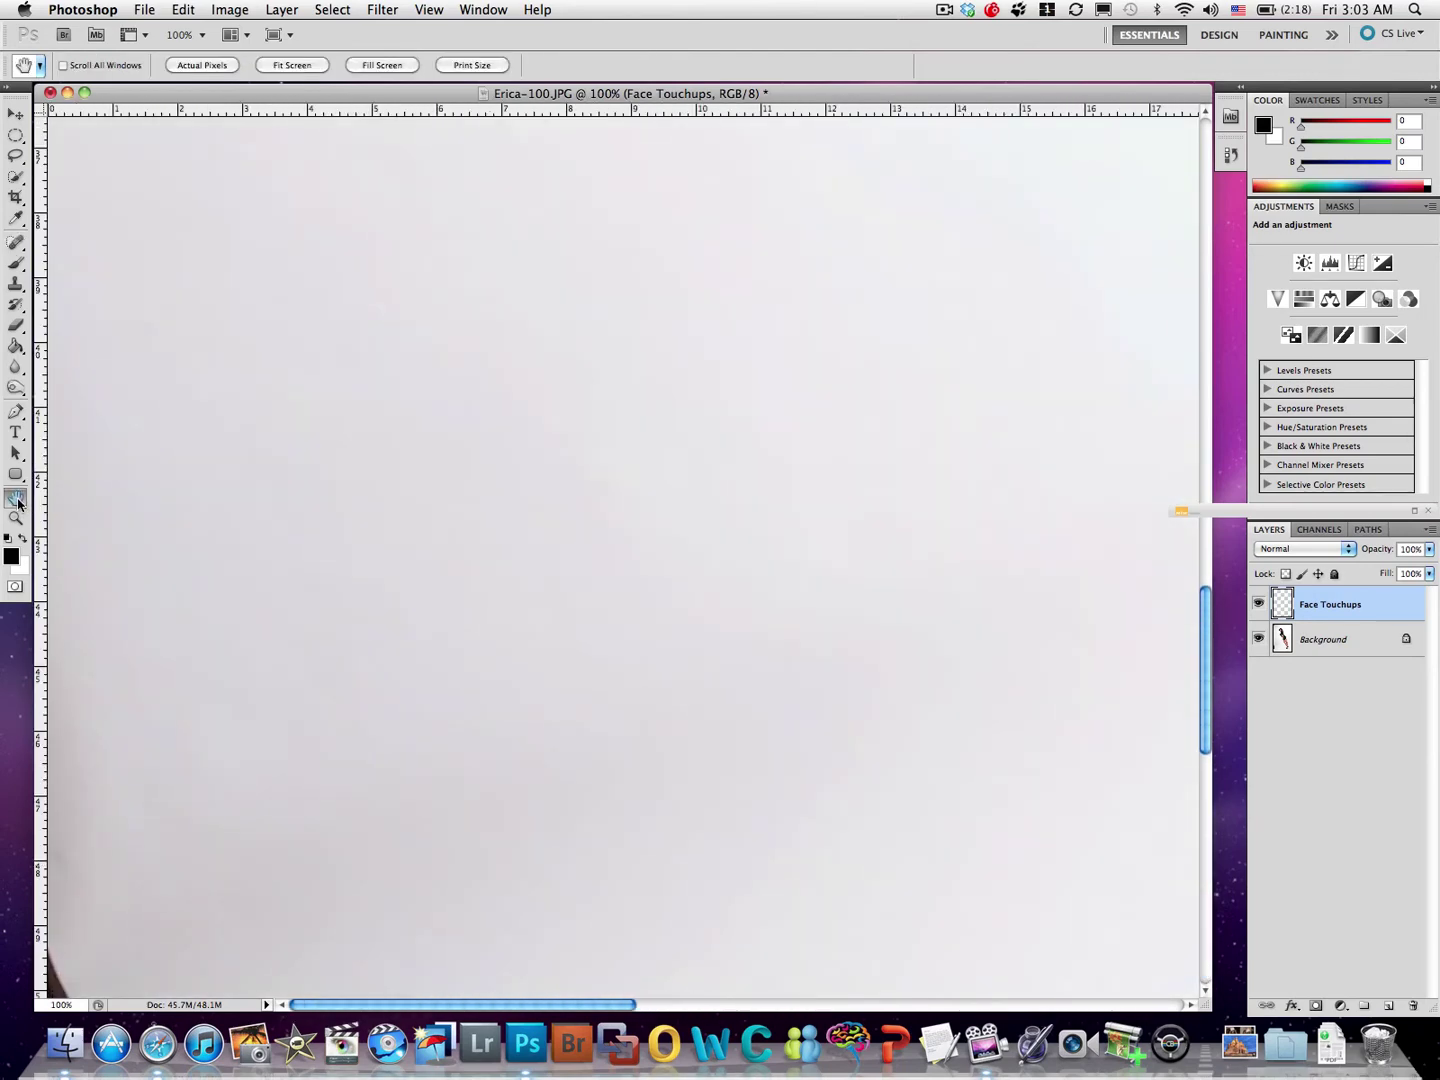
double_click(17, 502)
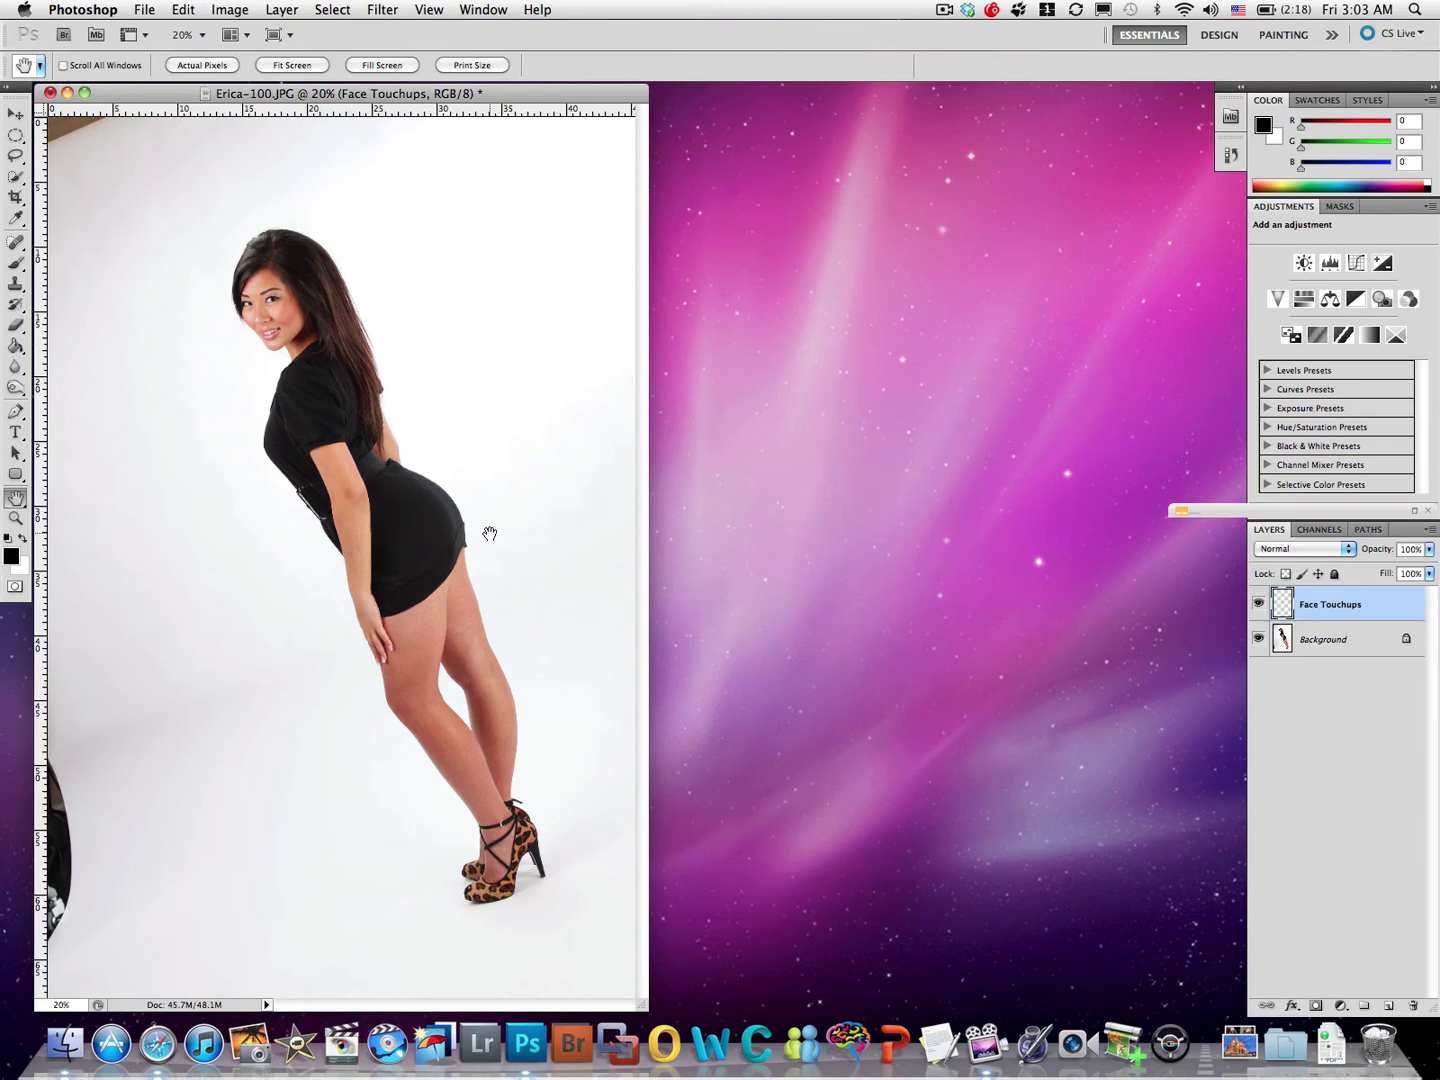
key(super+s)
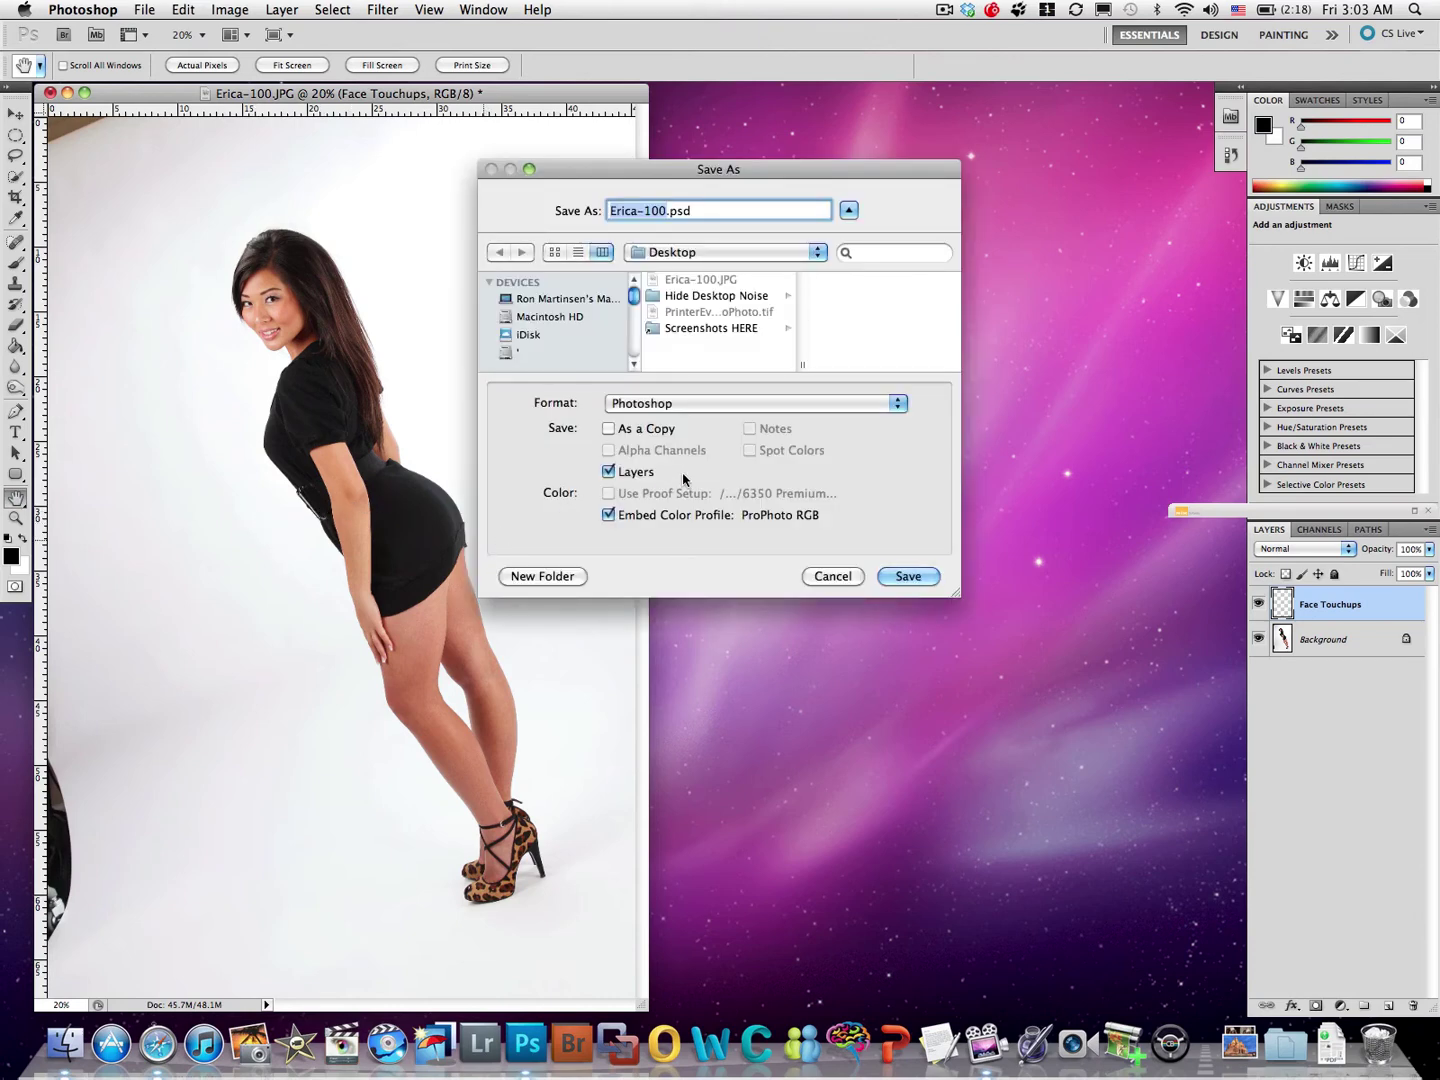
click(904, 580)
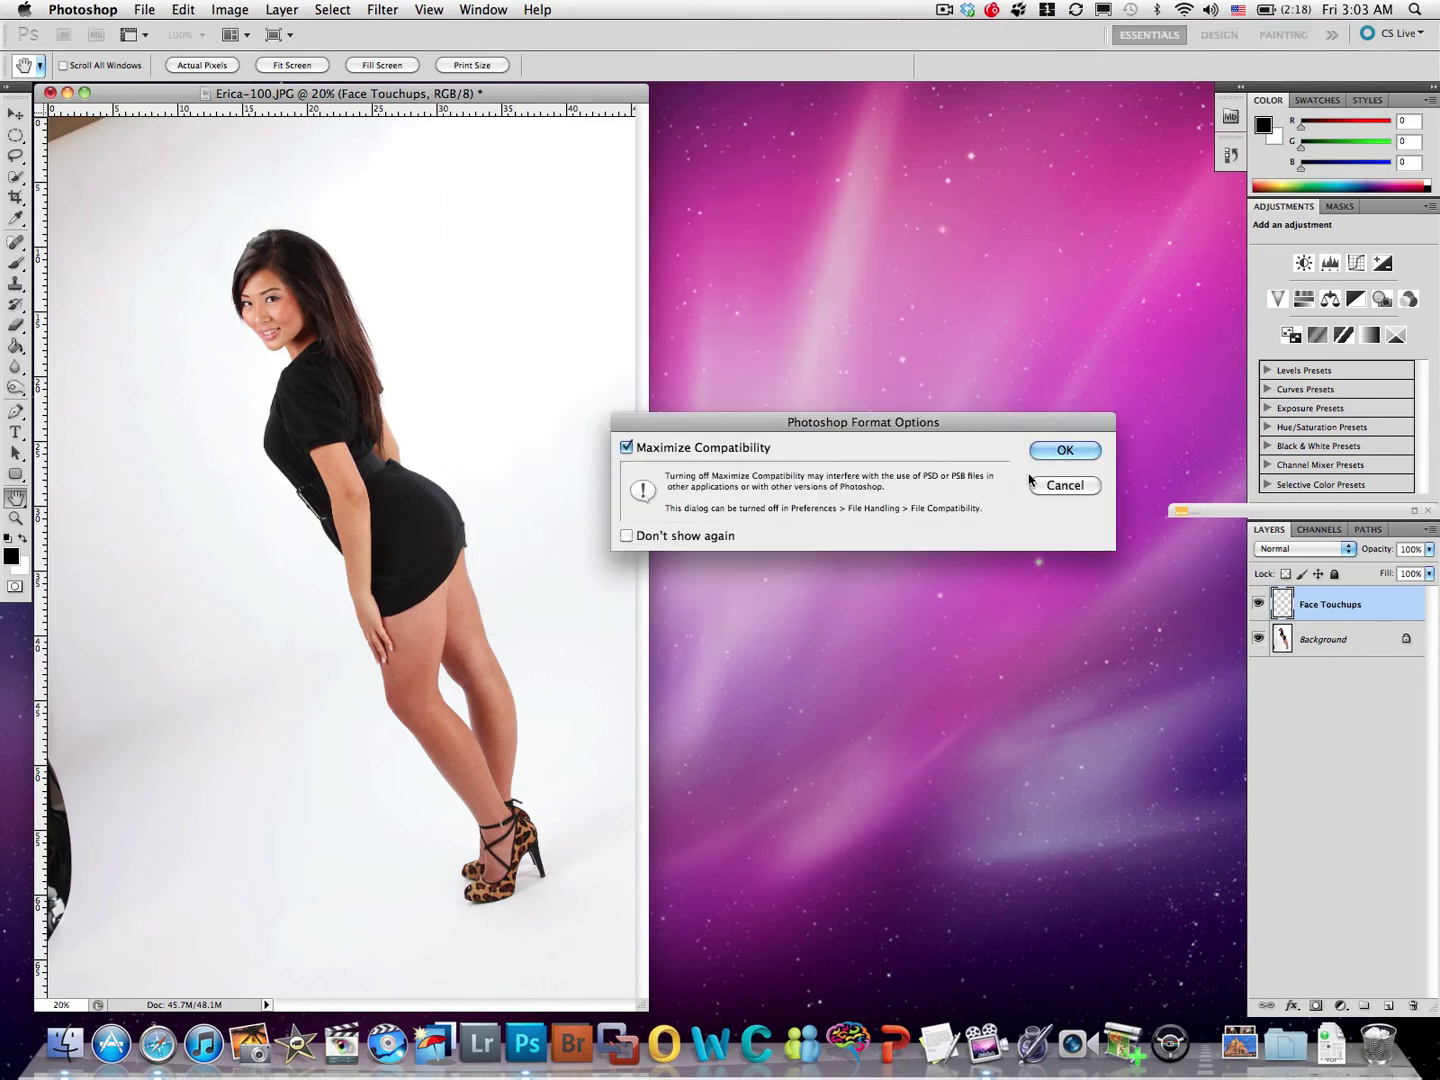
click(1064, 452)
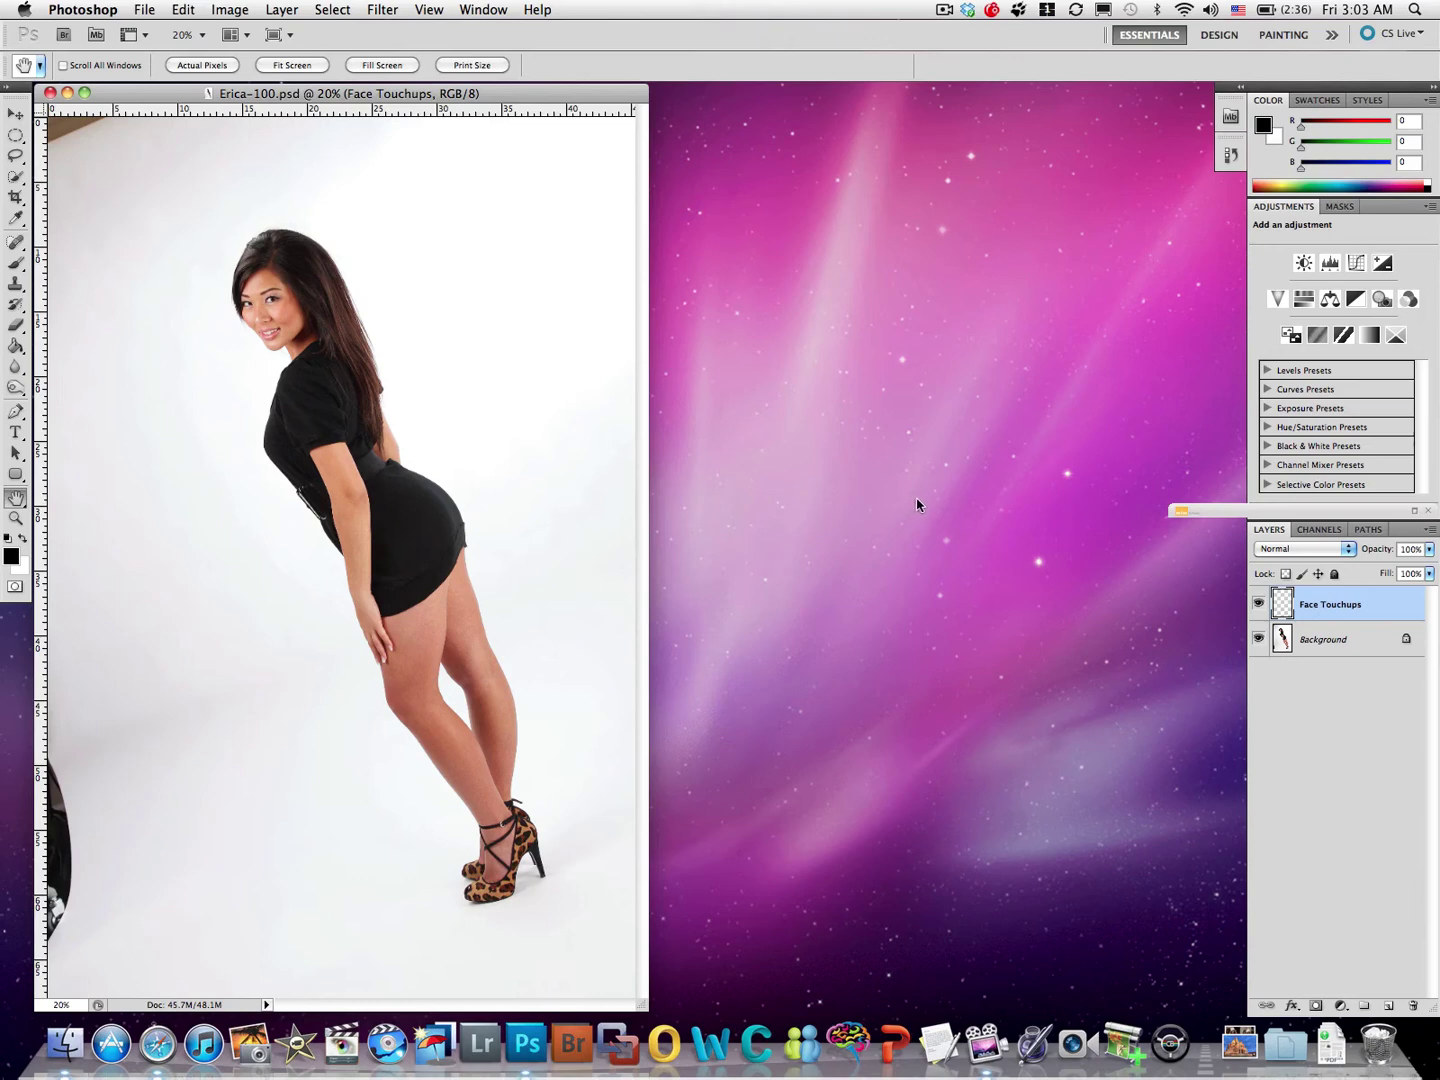
Compare the upper body with and without the Face Touchups layer
click(15, 518)
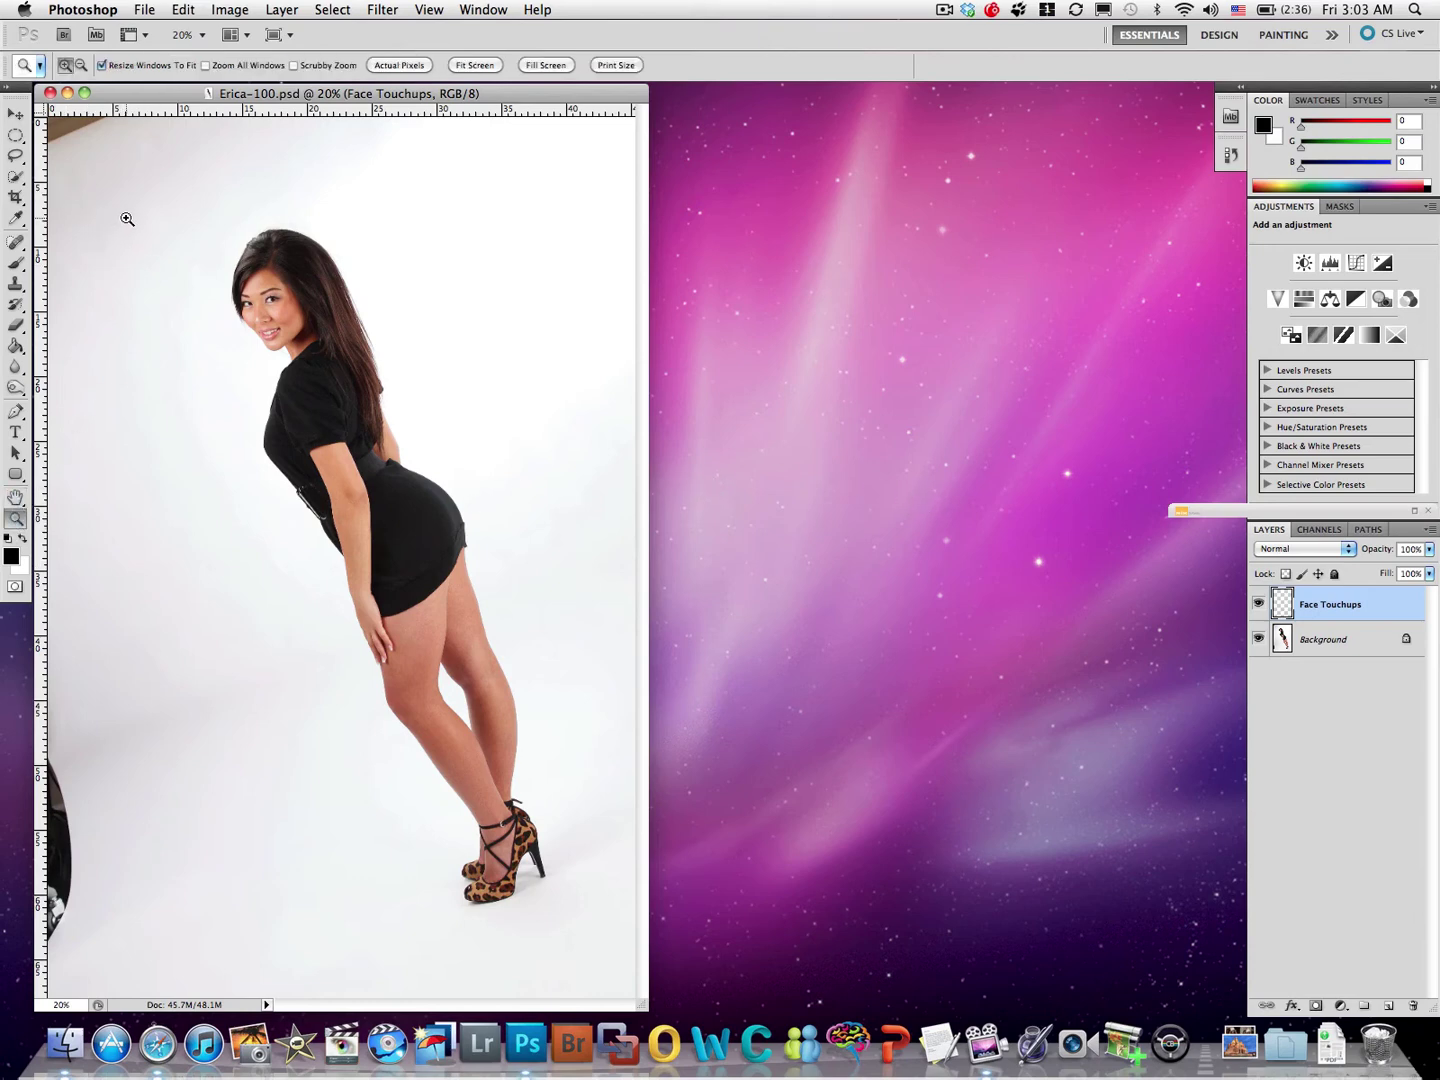
drag(134, 214, 527, 704)
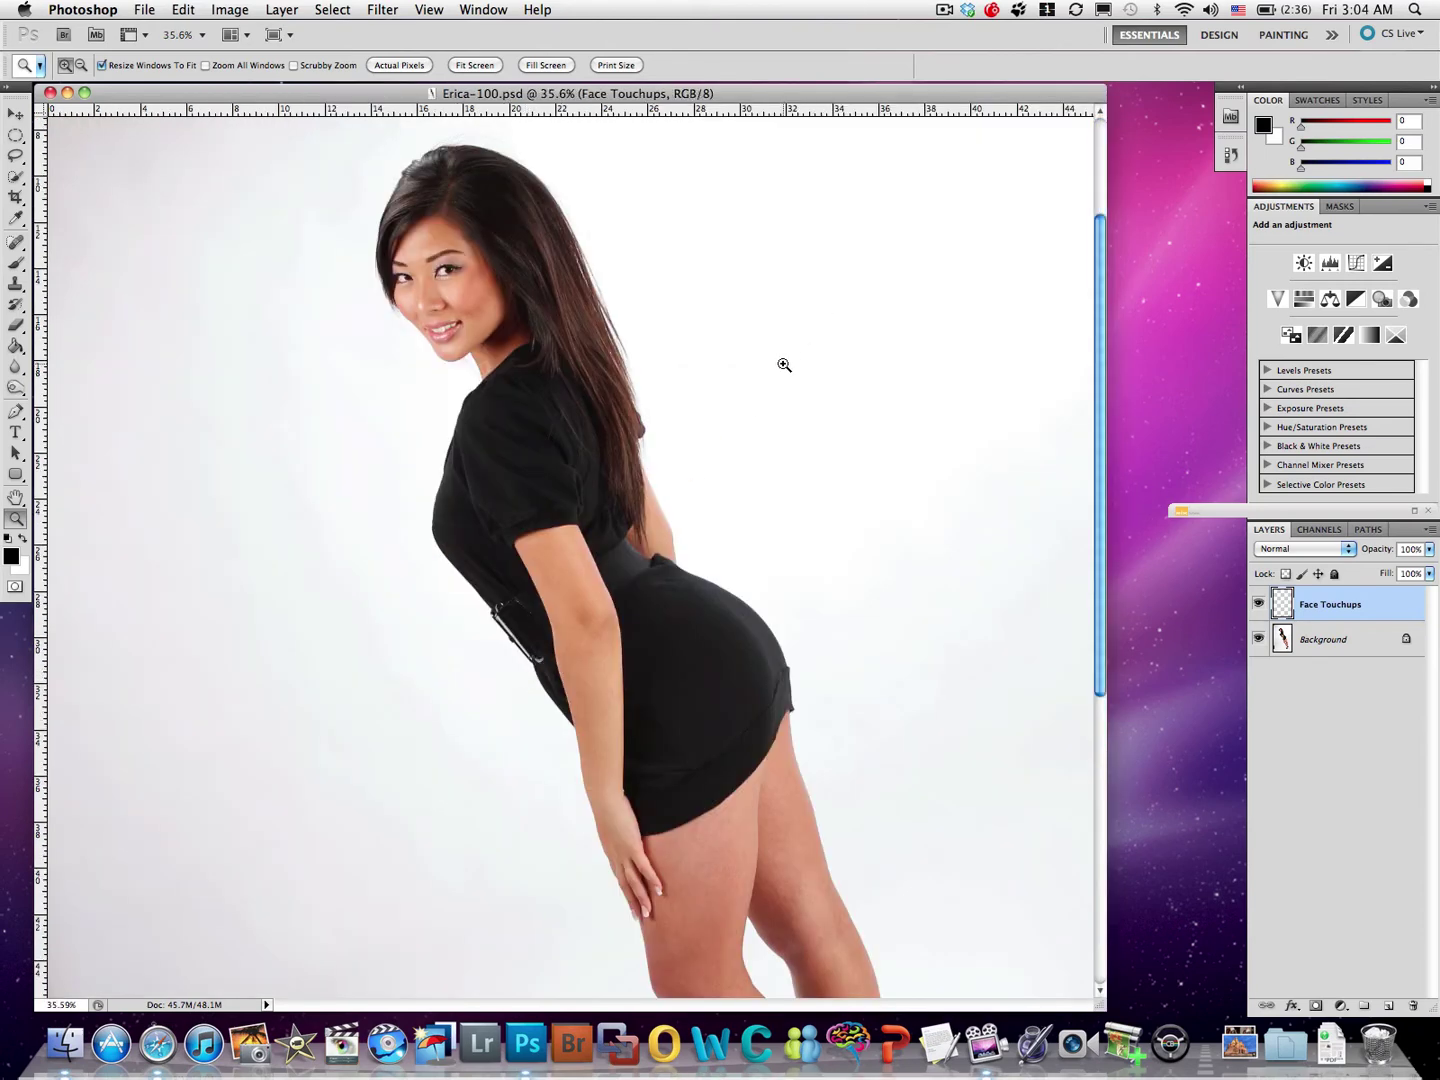
click(1259, 604)
click(1259, 604)
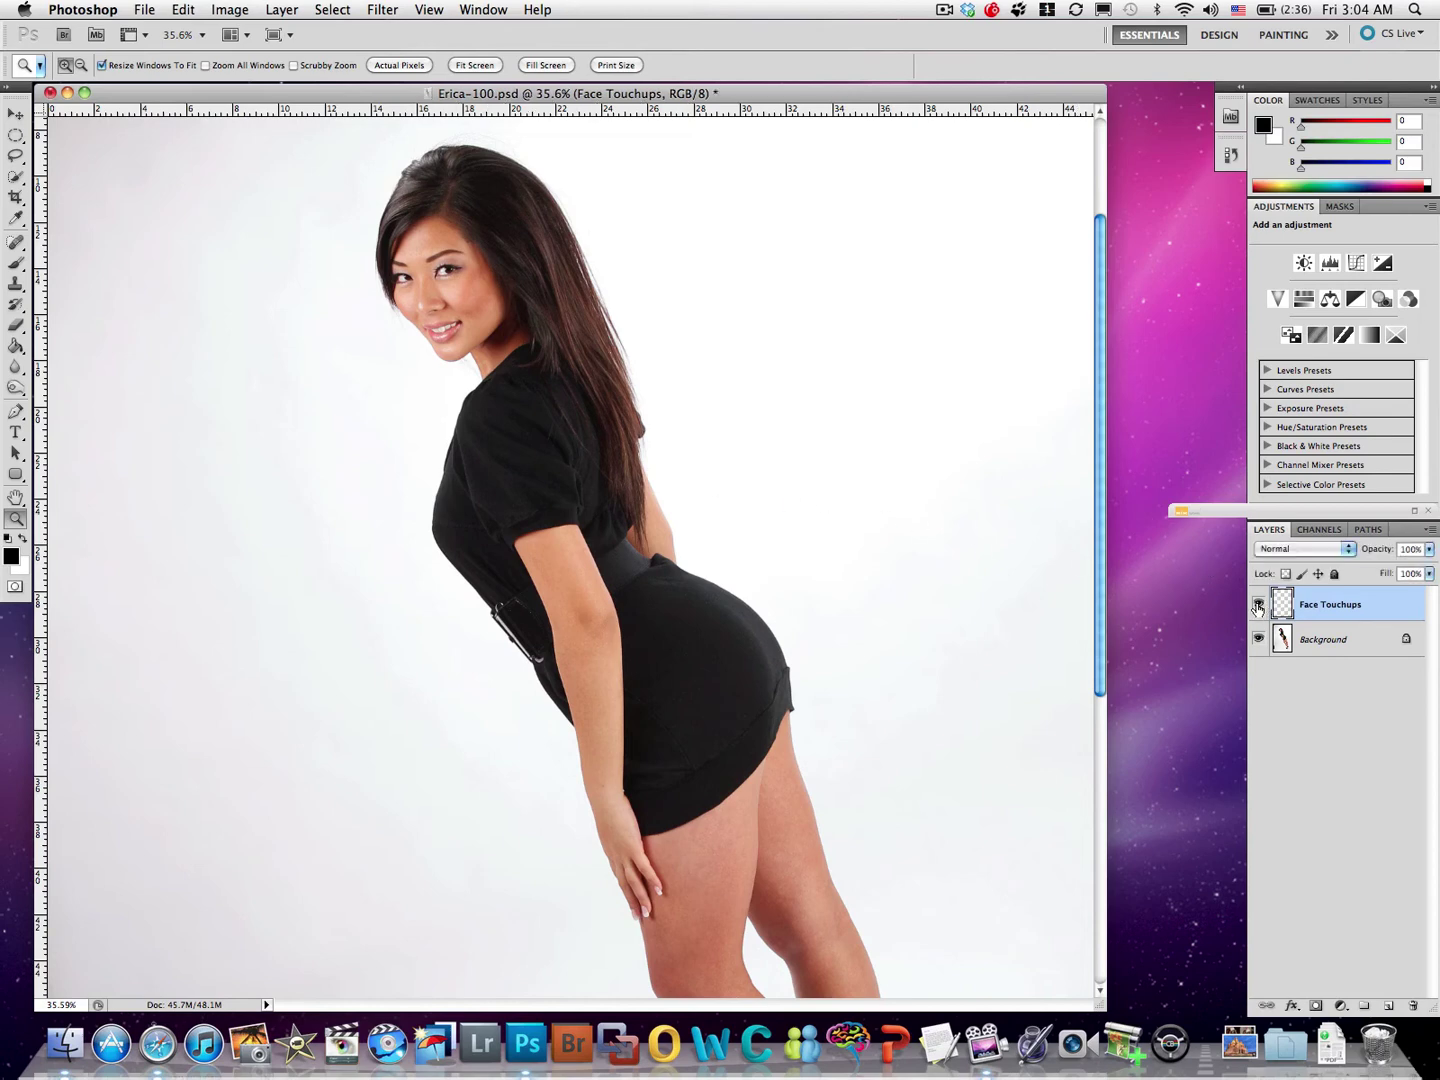
click(1259, 604)
click(1258, 606)
Compare the face and hair up close with the Face Touchups layer hidden and shown
click(11, 502)
key(super+minus)
key(super+minus)
key(super+minus)
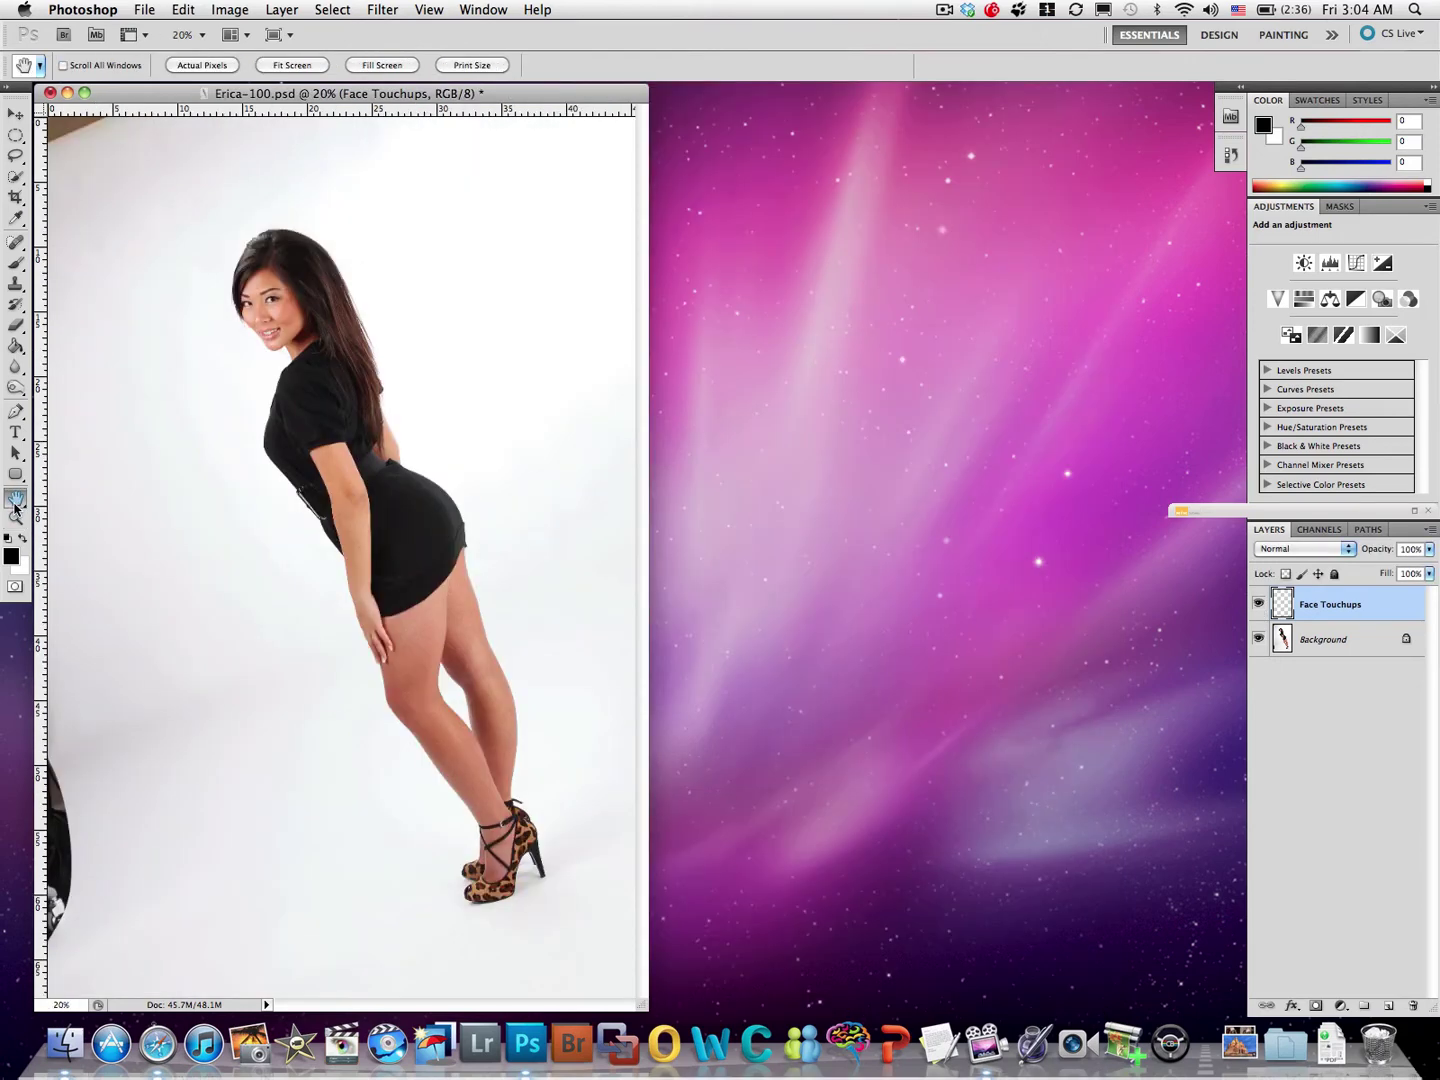
click(15, 517)
drag(136, 230, 375, 366)
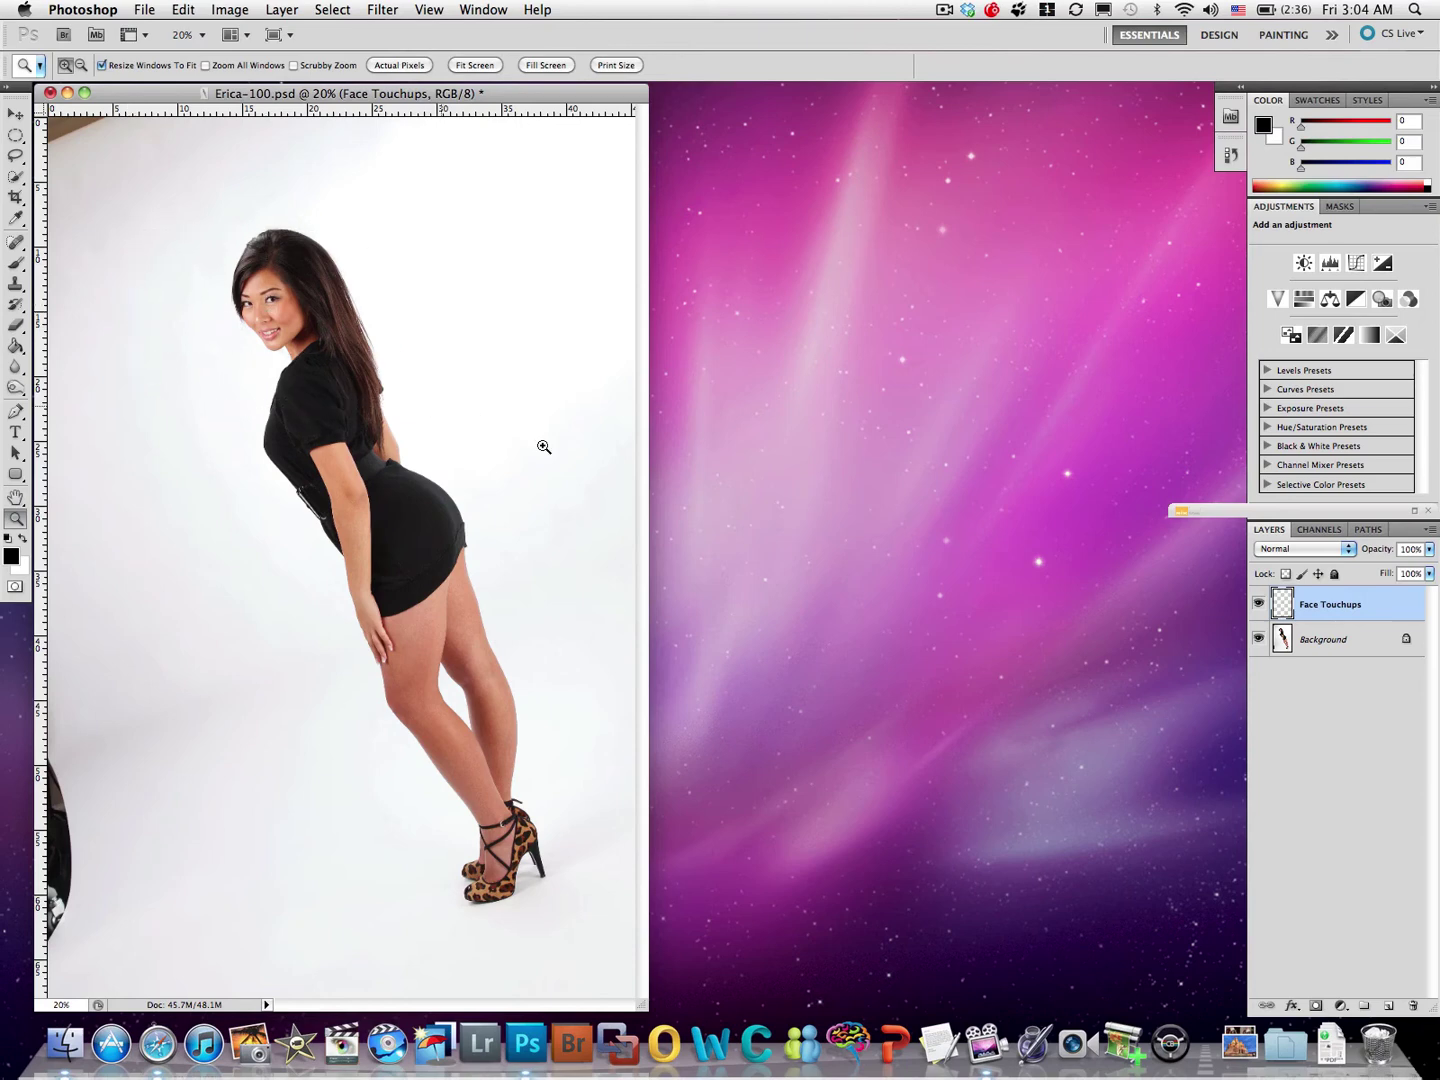
click(1259, 606)
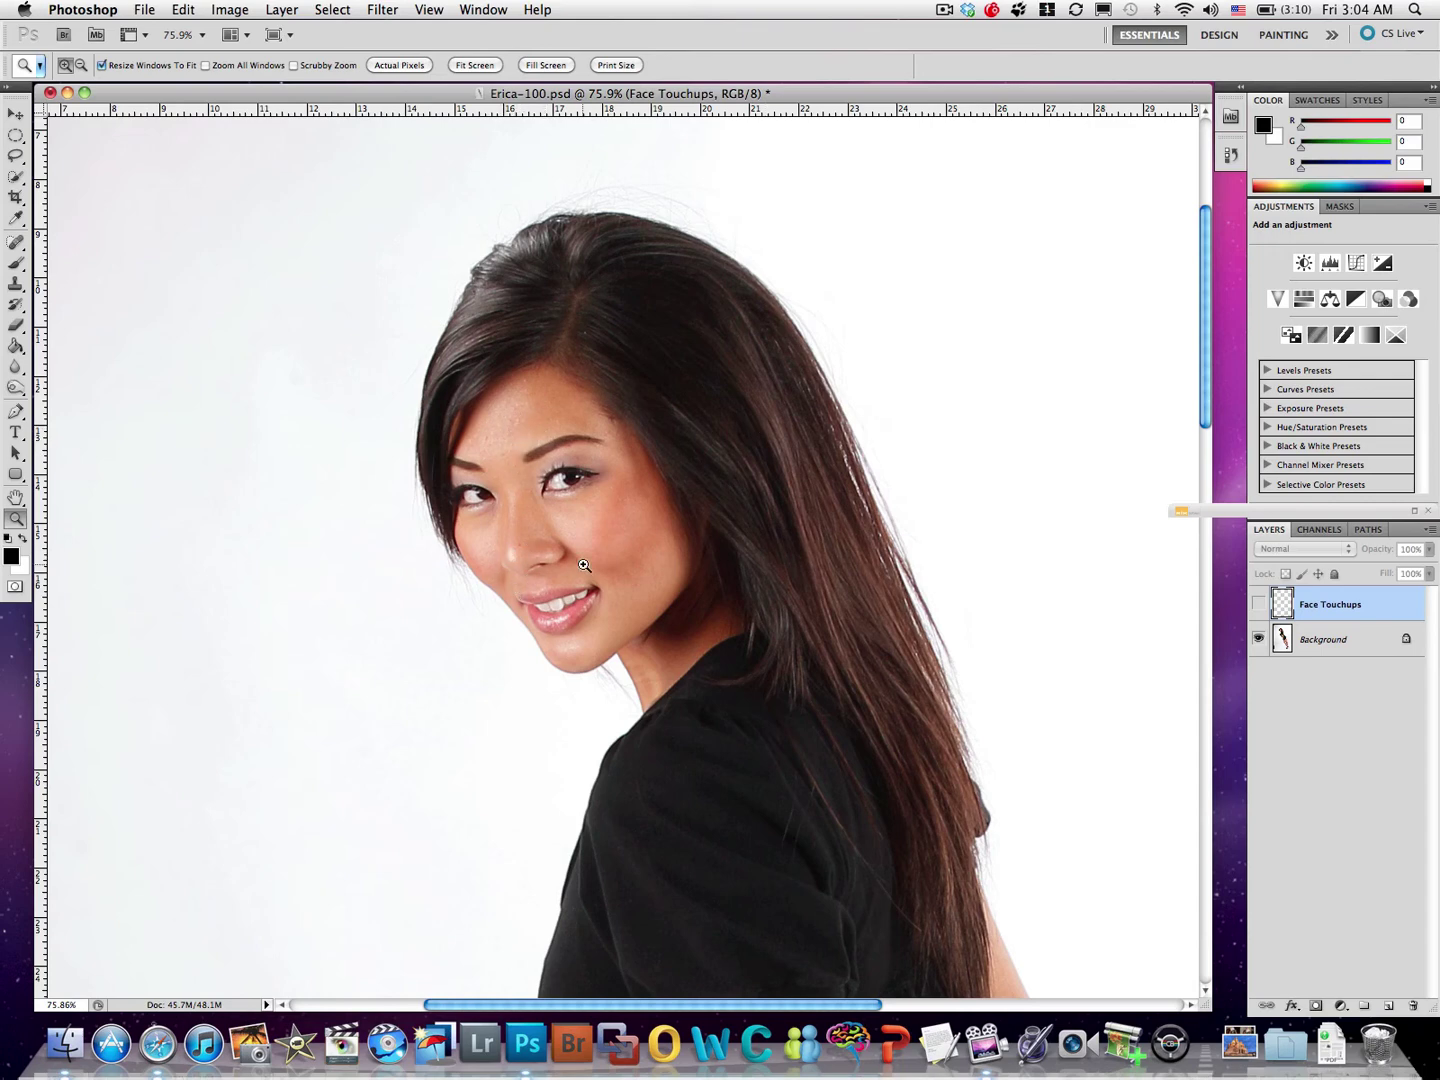
click(1259, 606)
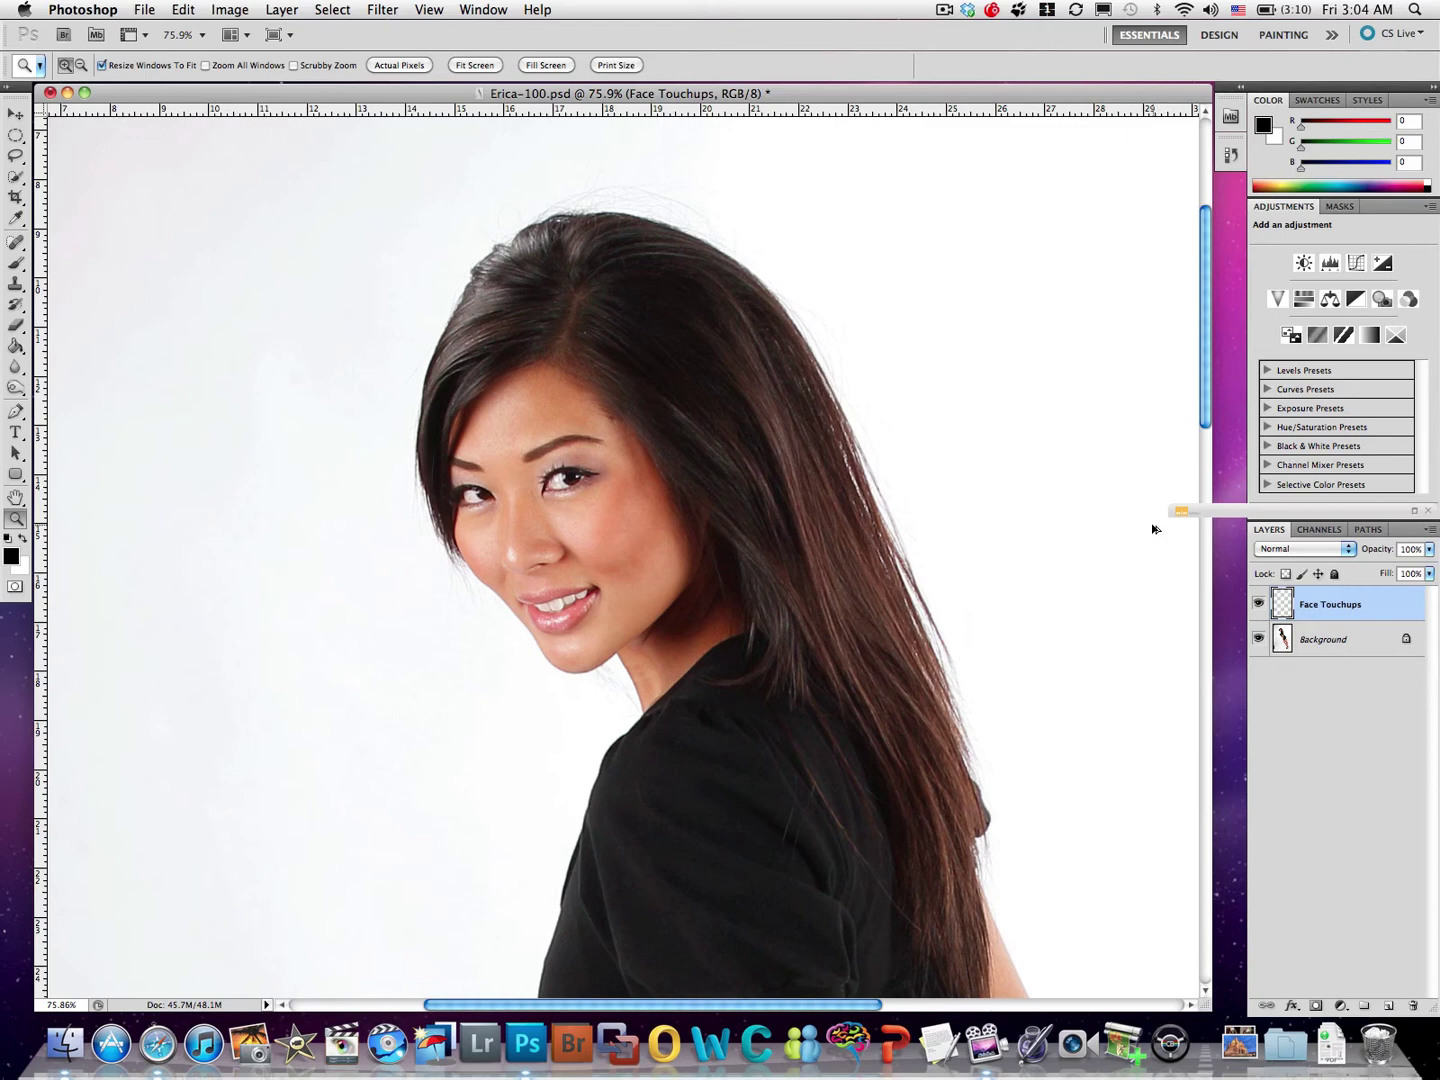
Stamp all visible layers into a new merged layer on top and expand the floating Nik filter collection
key(super+alt+shift+e)
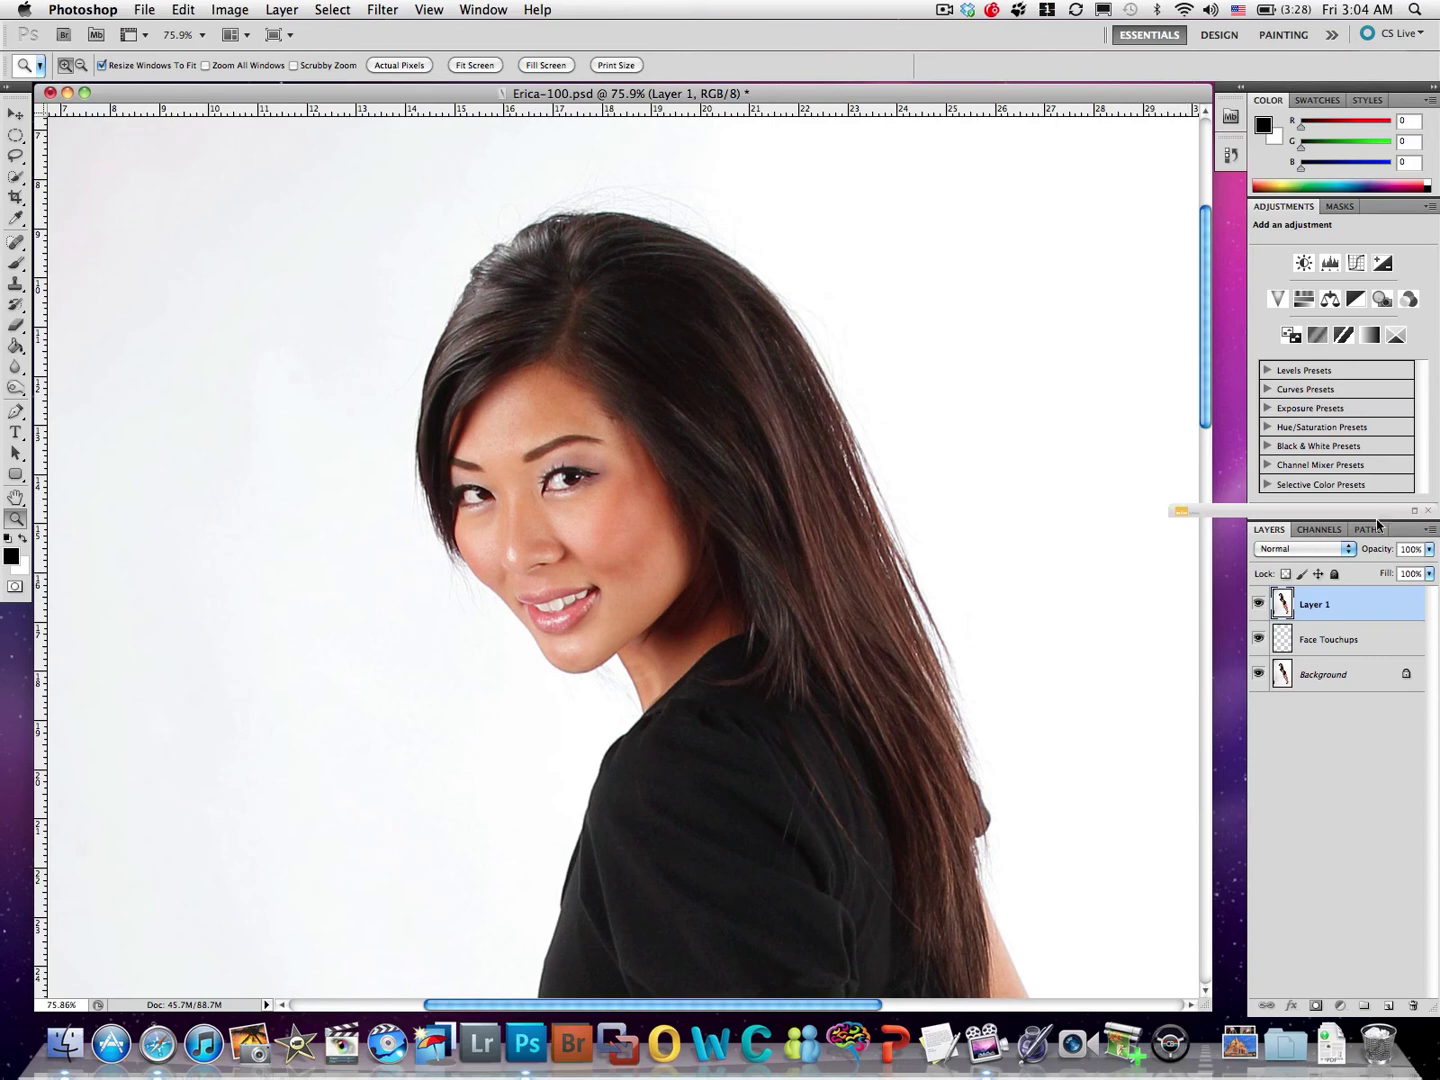
click(1413, 512)
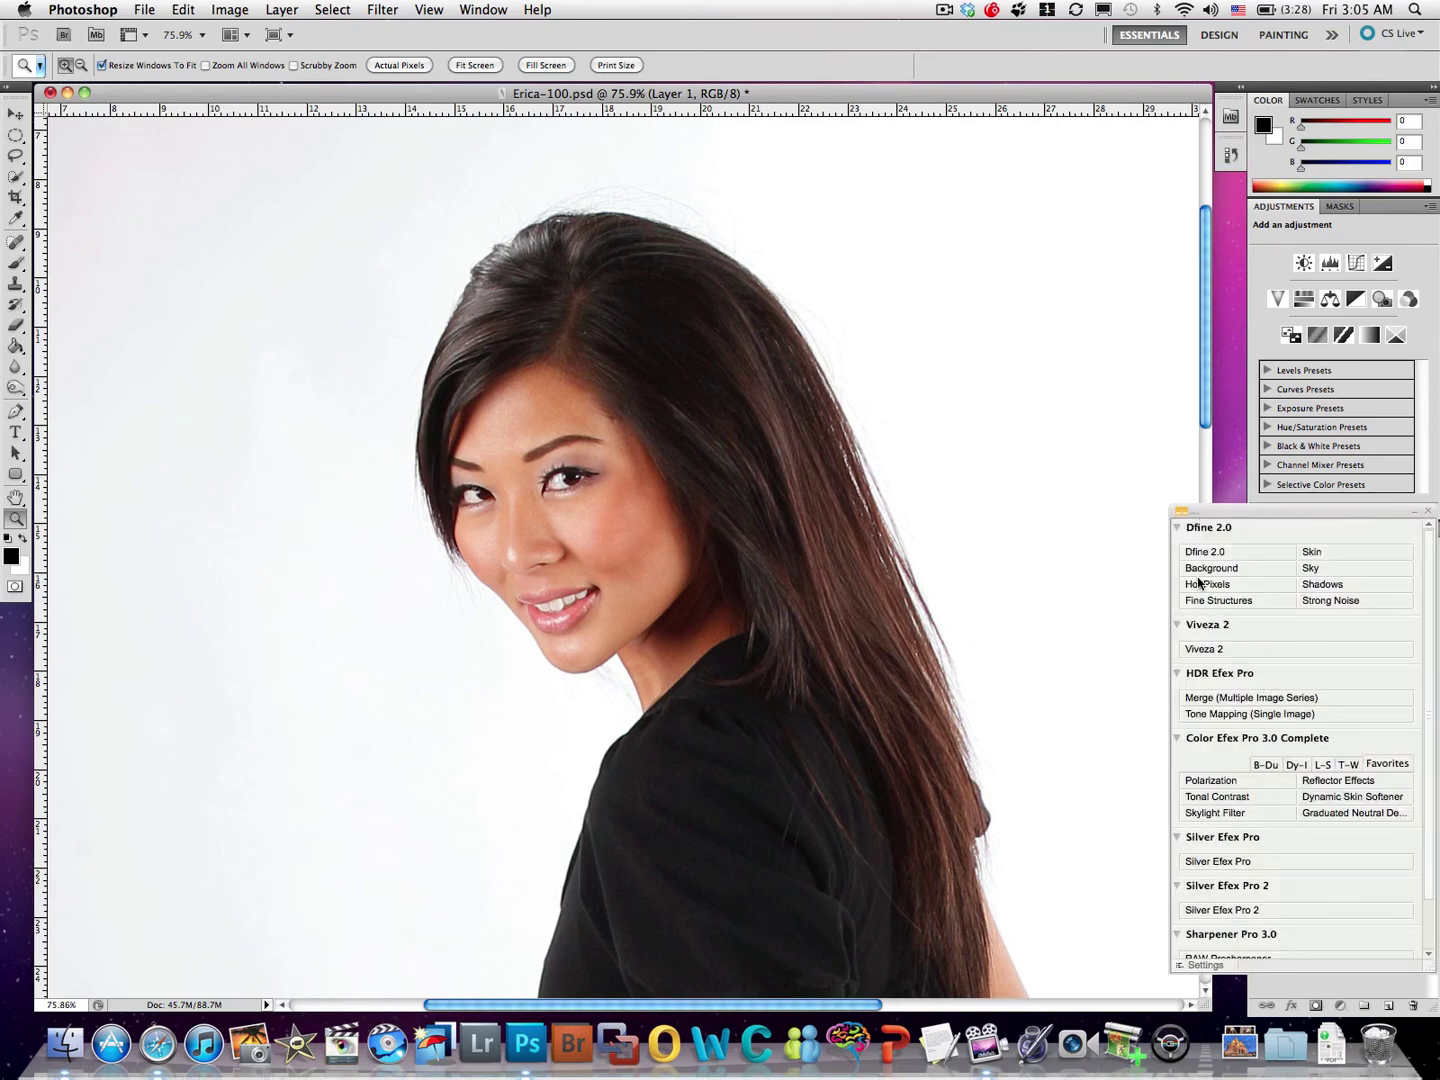
click(380, 10)
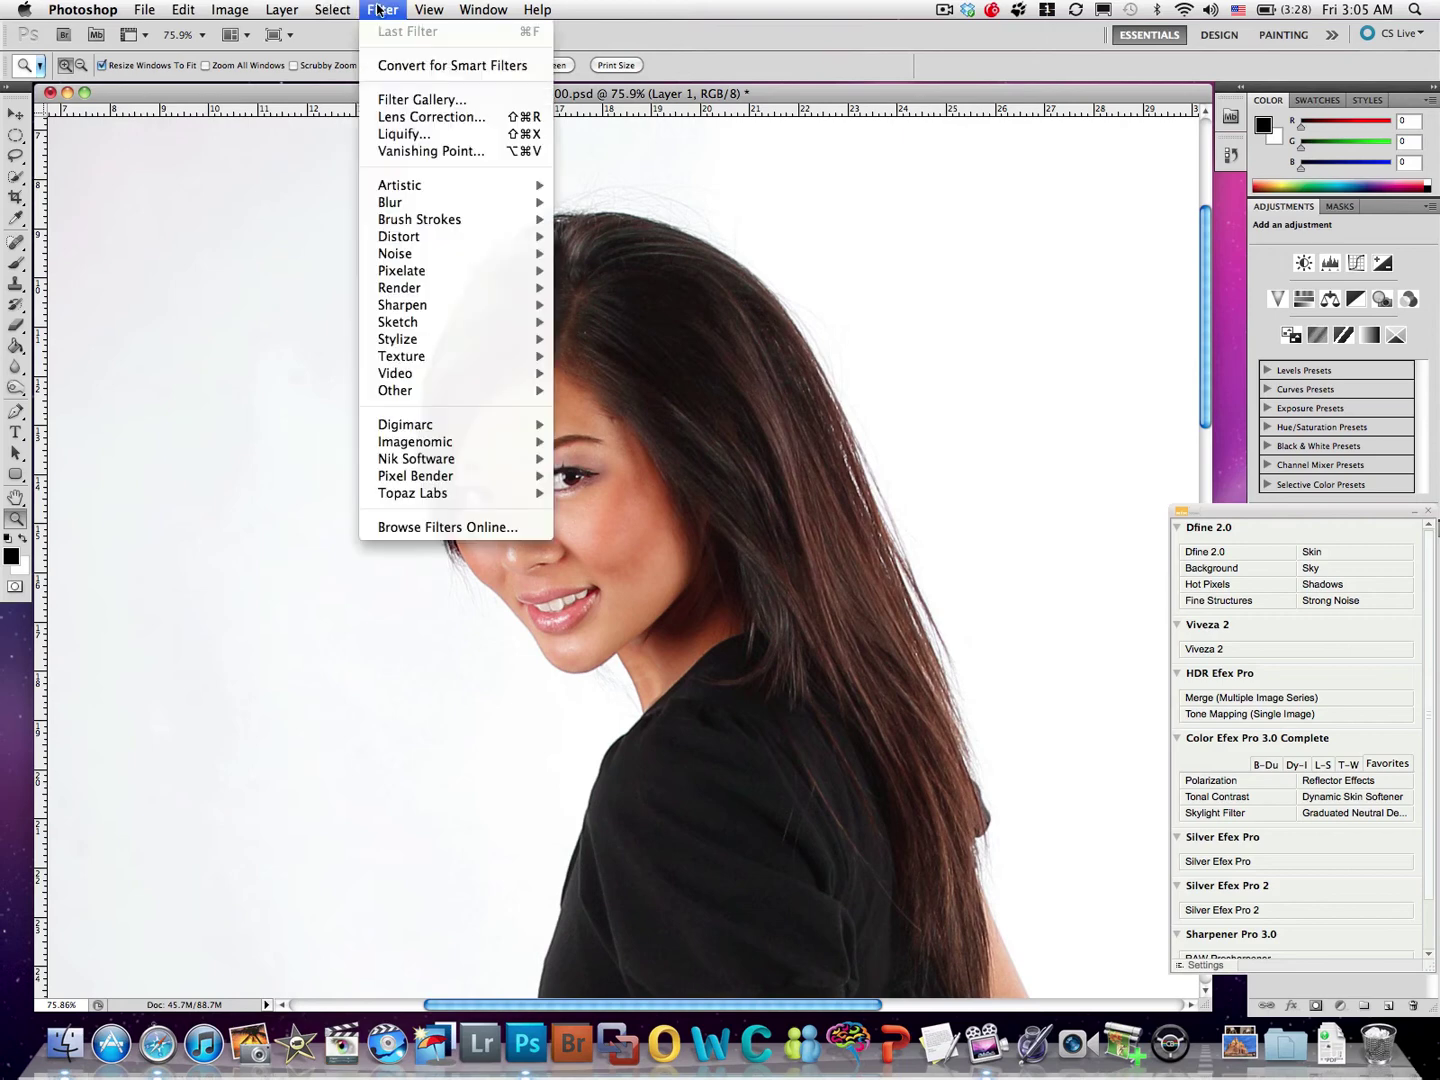
mouse_move(441, 452)
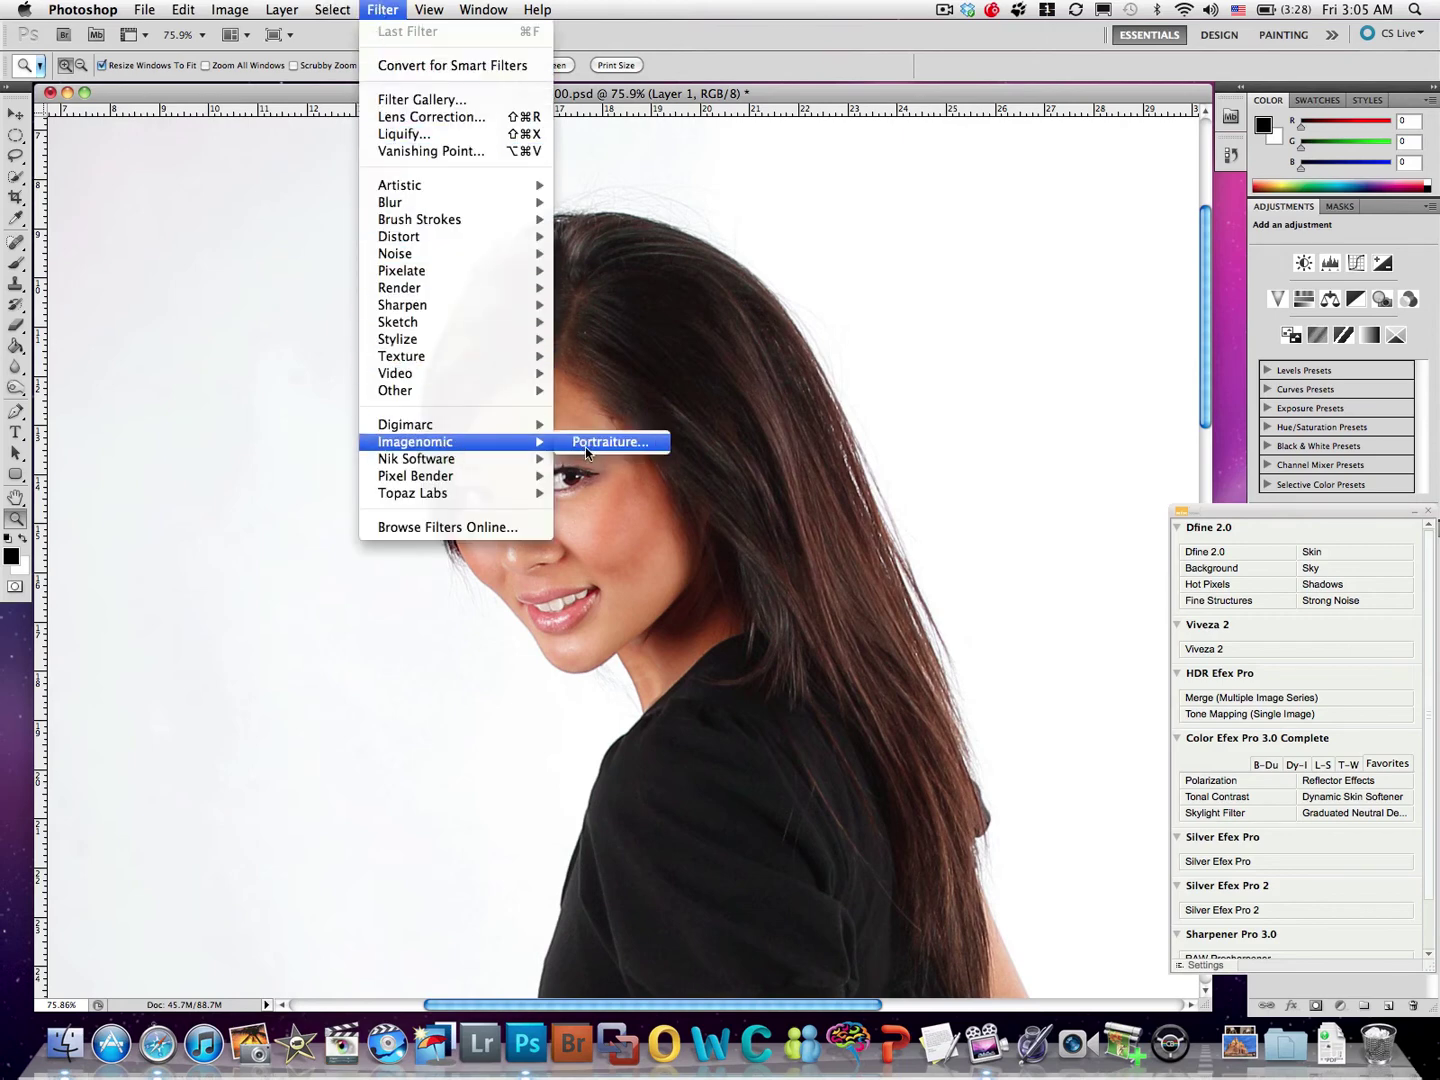
click(1154, 791)
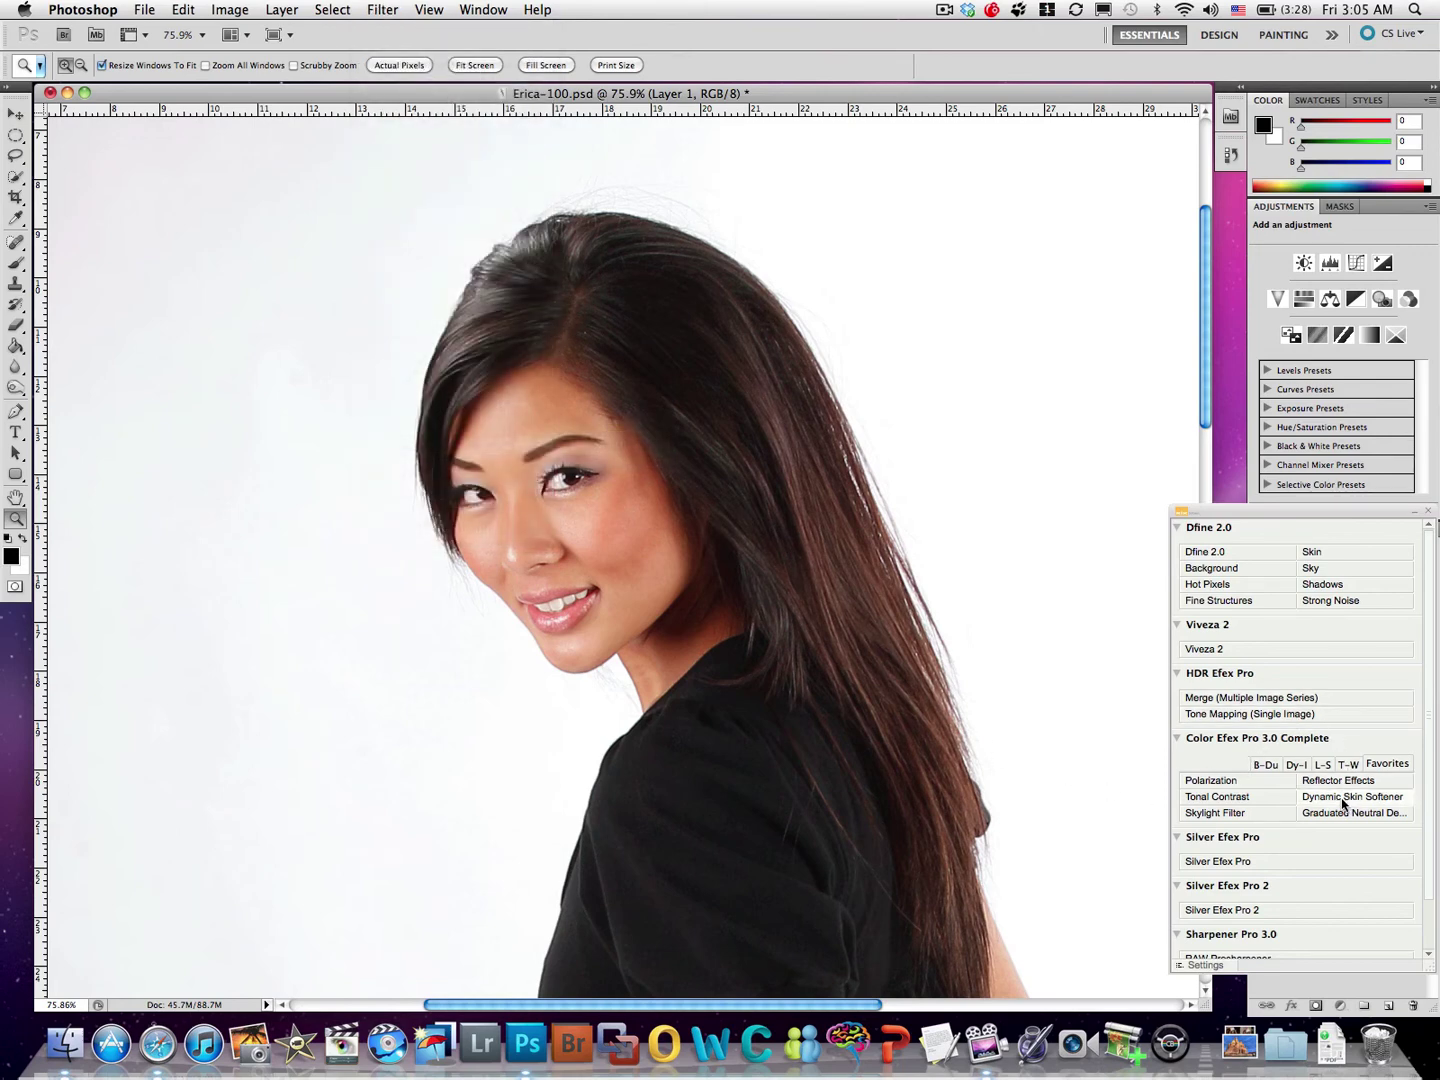
Collapse the floating Nik filter collection and open the Imagenomic Portraiture filter for Layer 1 with its mask preview expanded
click(1412, 512)
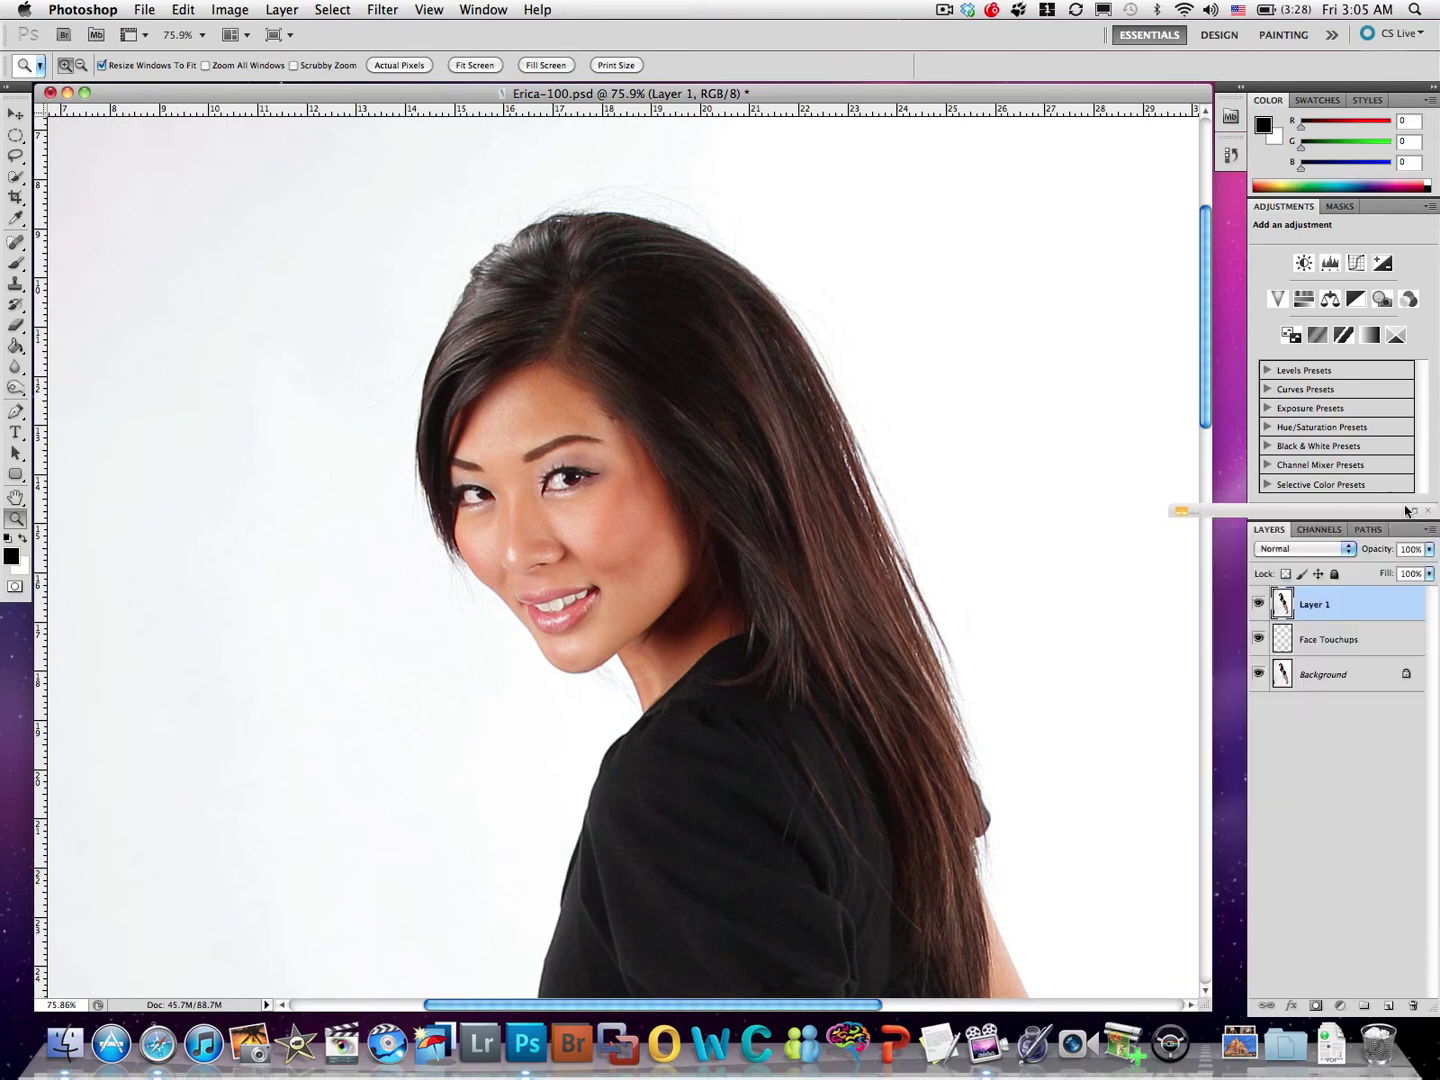
click(382, 12)
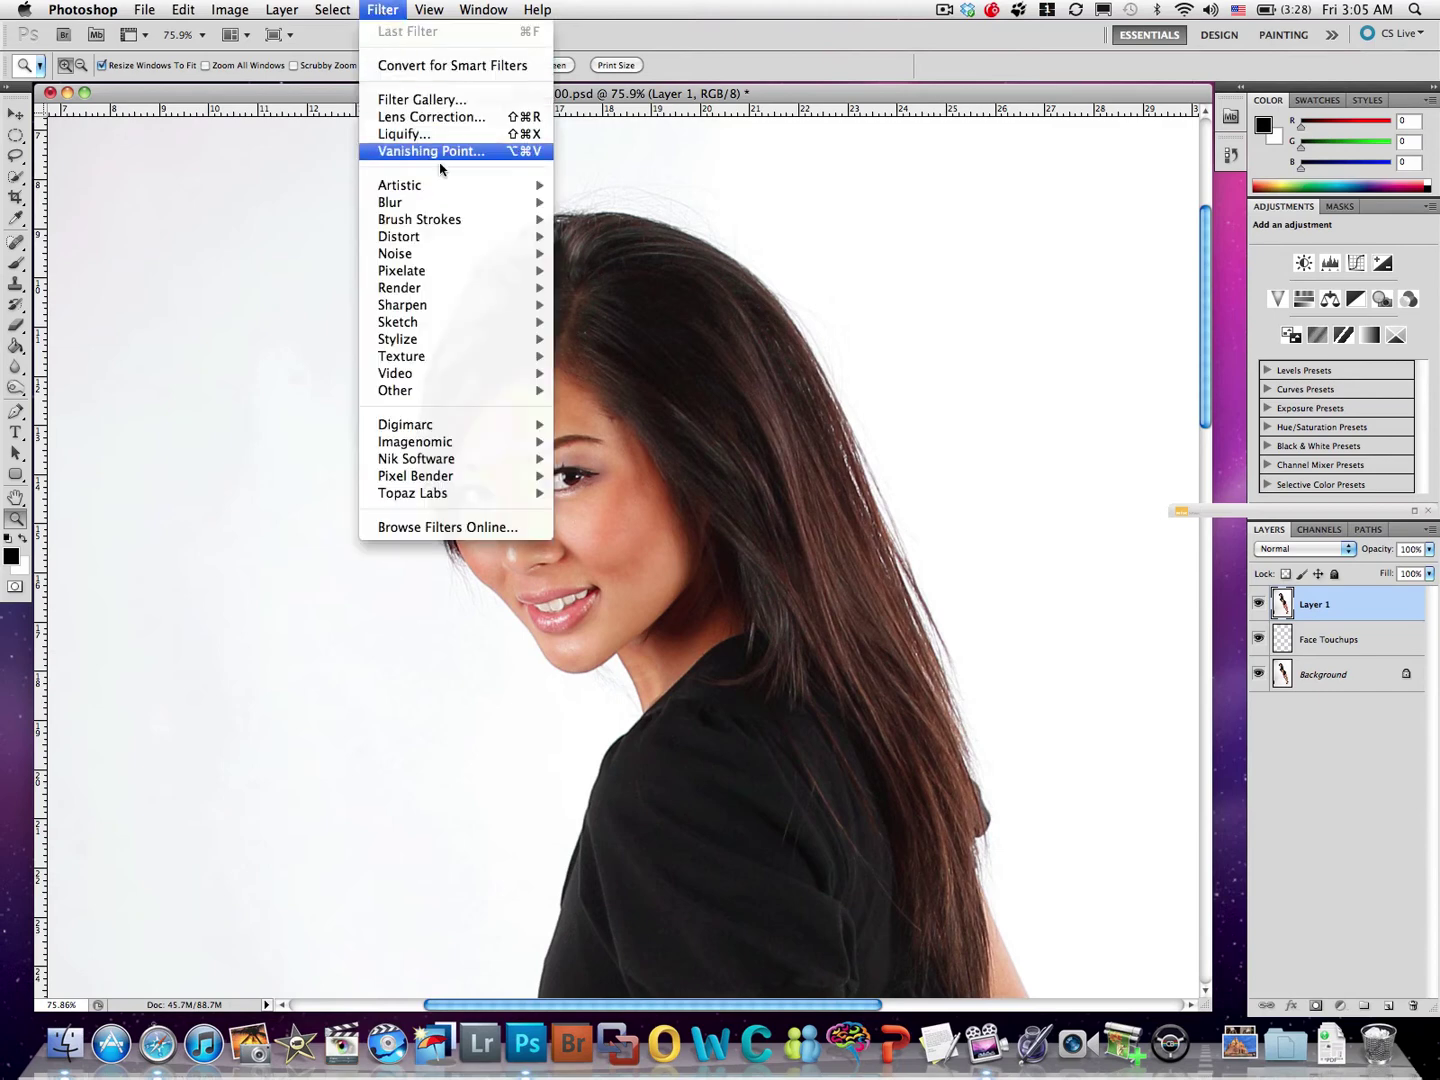
mouse_move(470, 441)
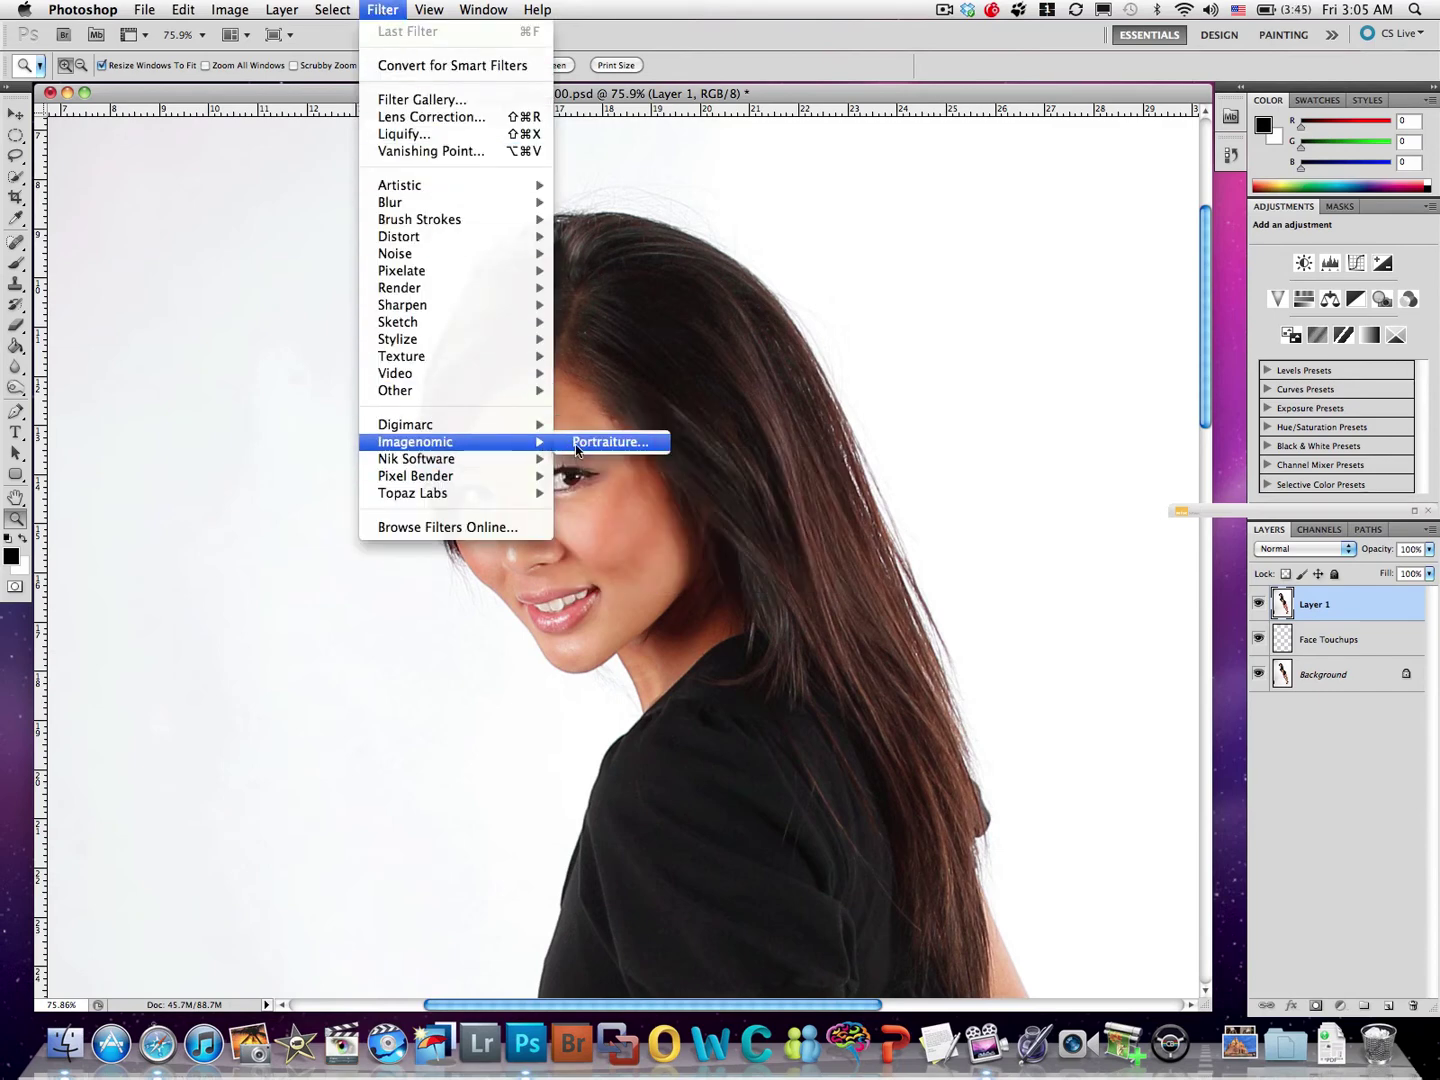
click(610, 441)
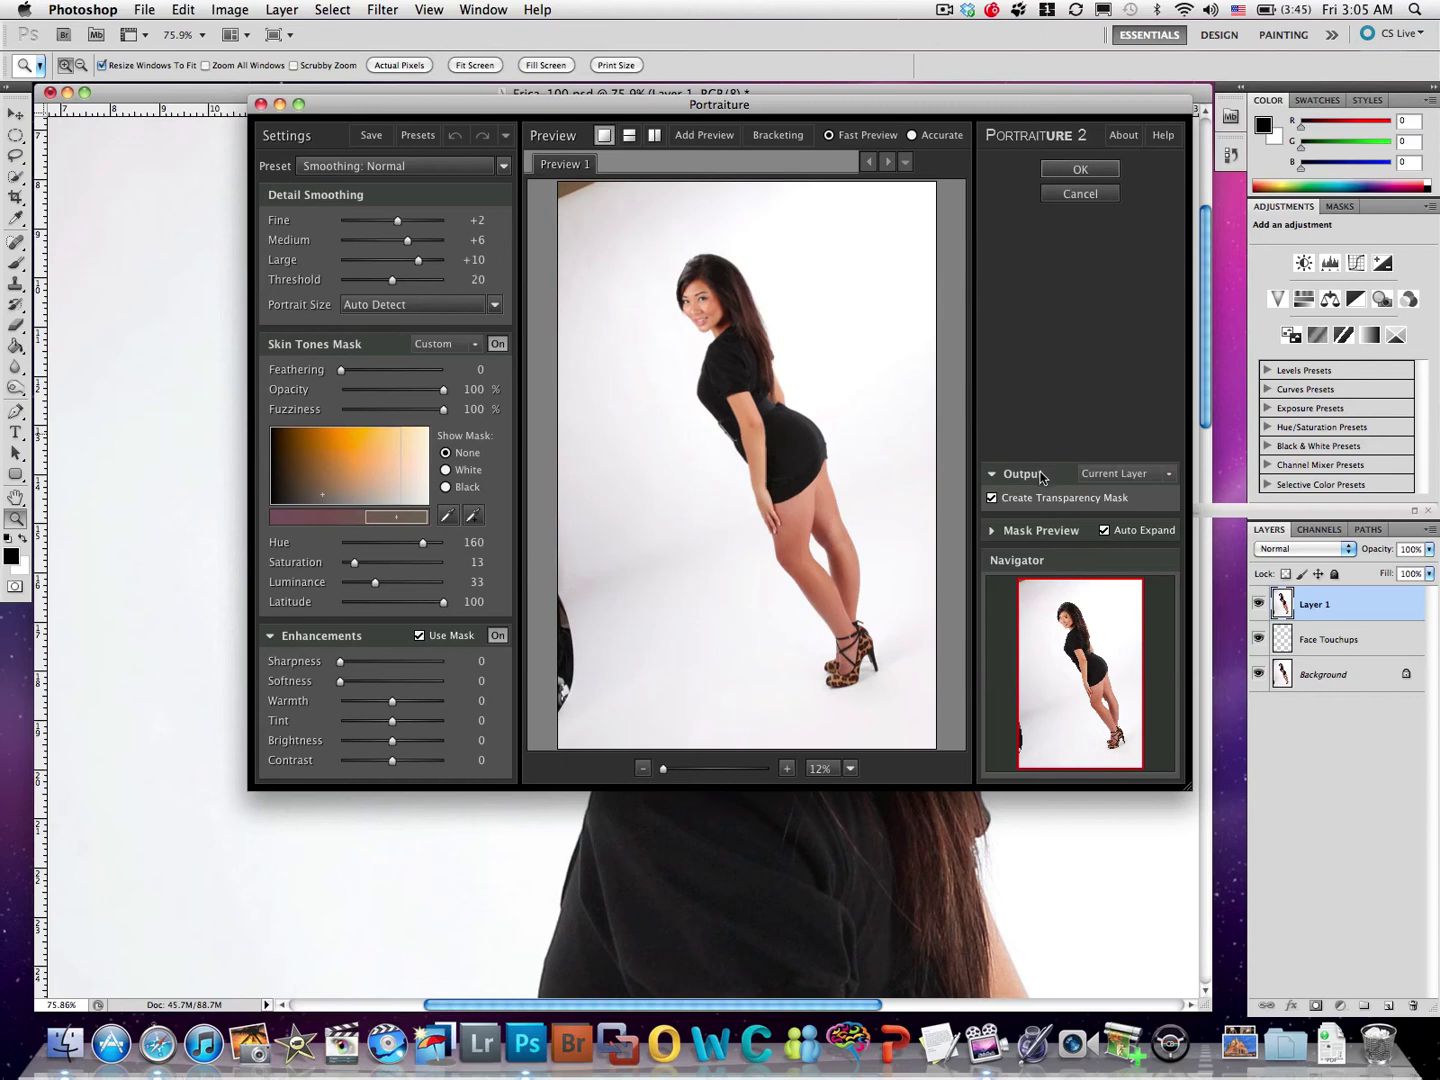
click(993, 531)
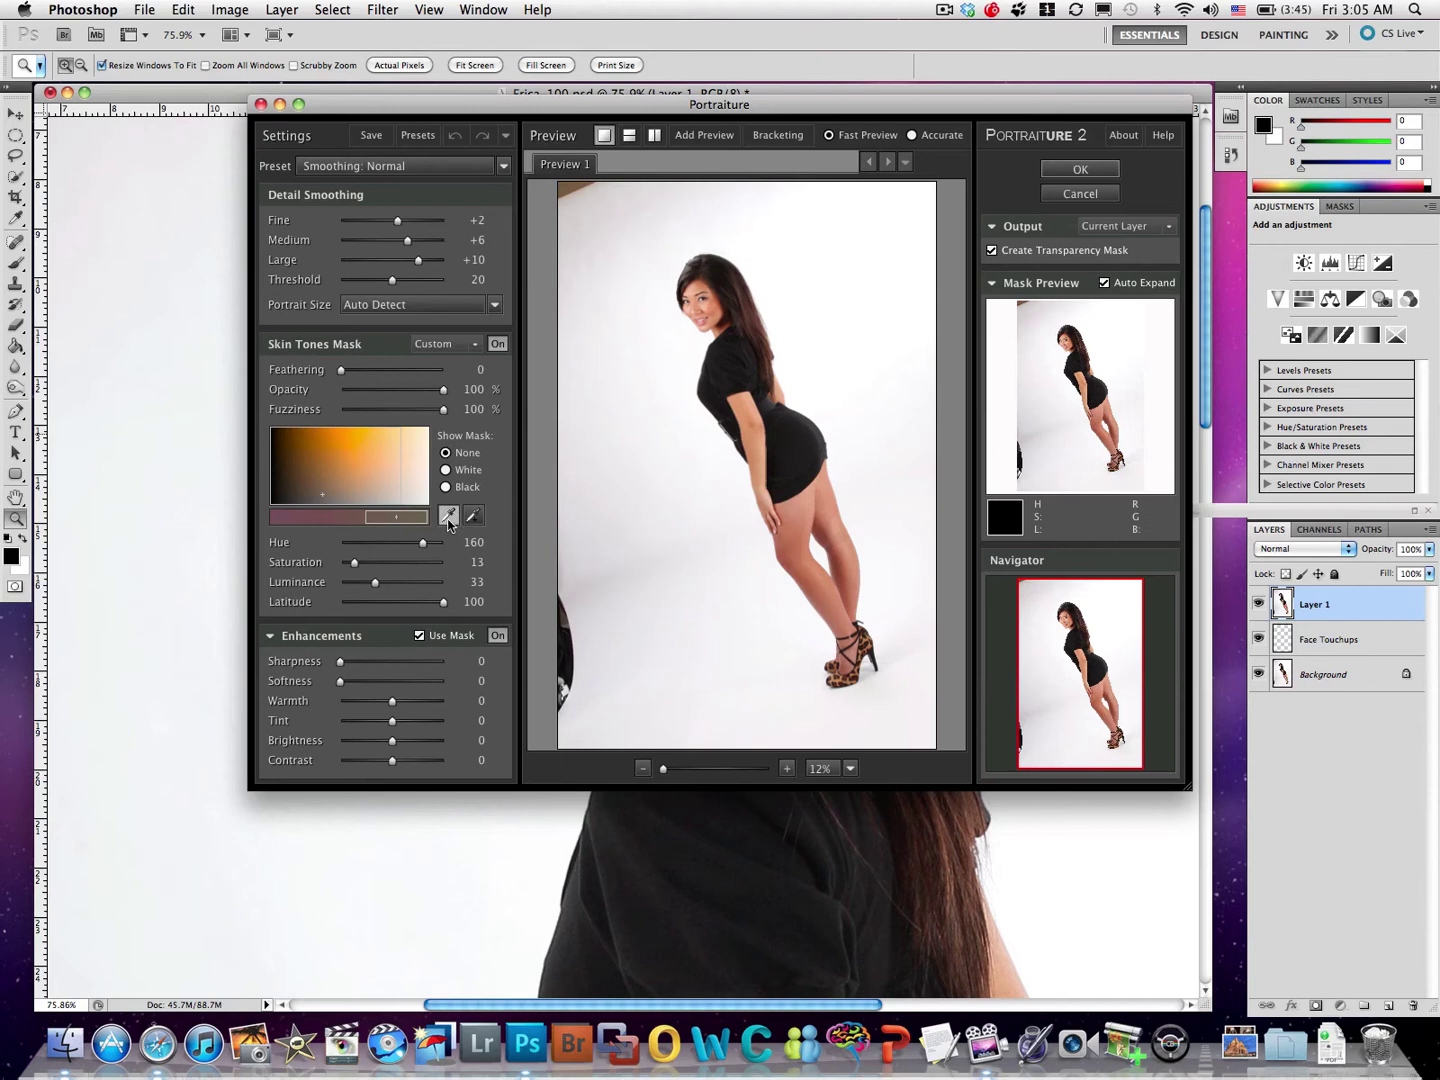
Build the skin tones mask by sampling the face and adding two more tones from the legs
click(713, 298)
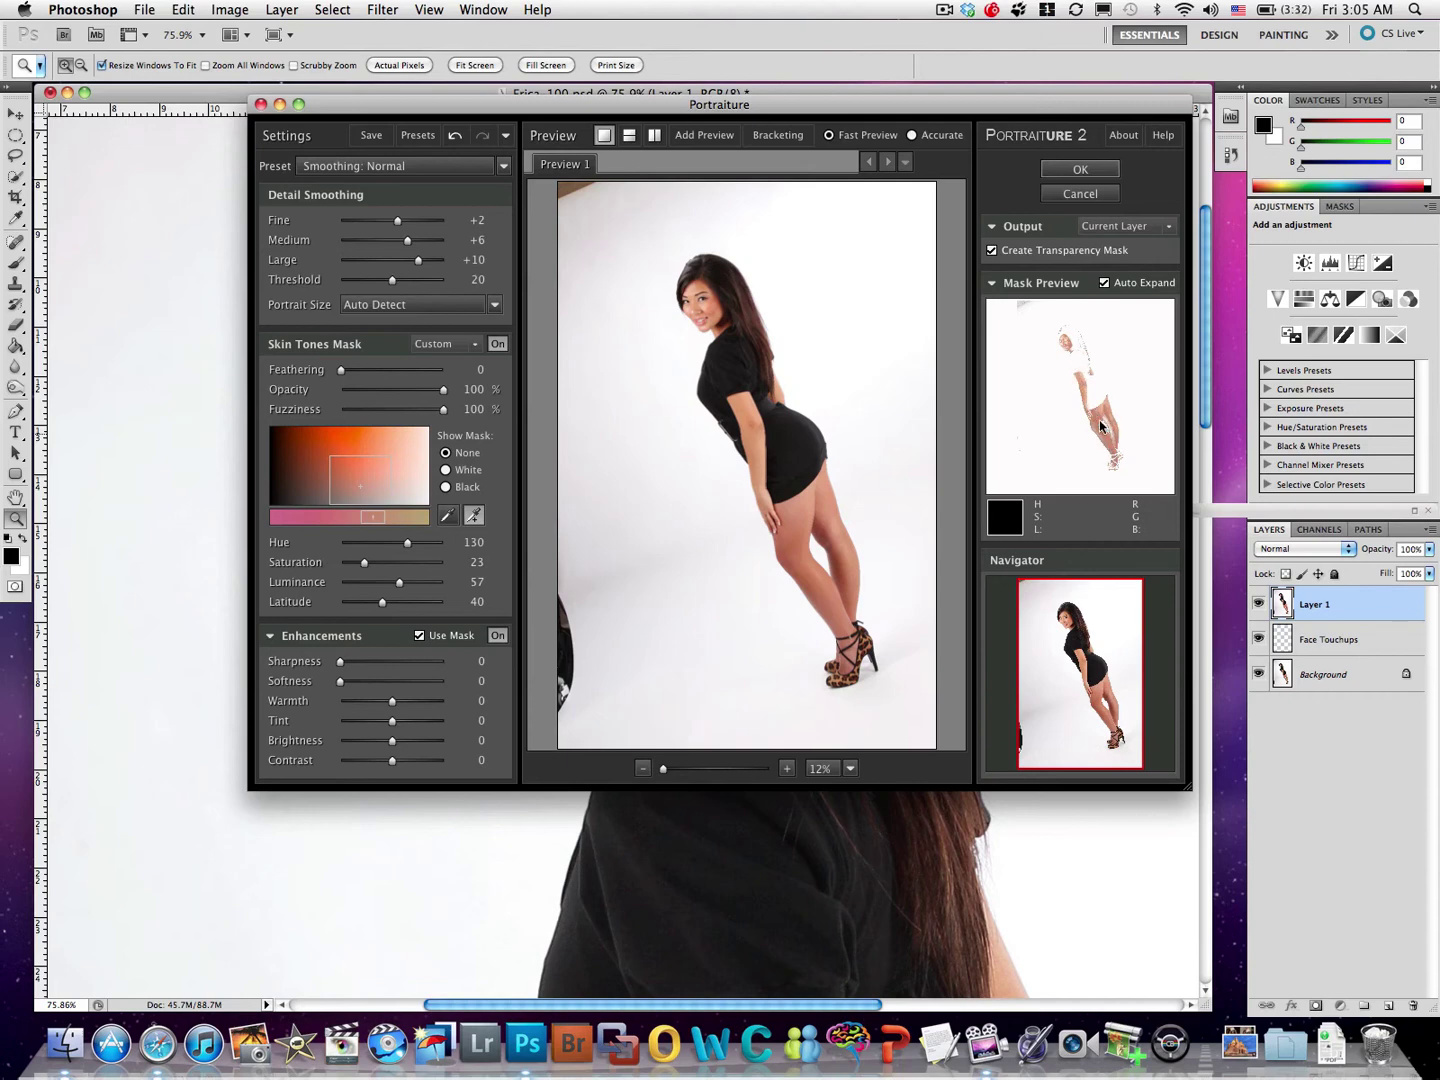
click(474, 515)
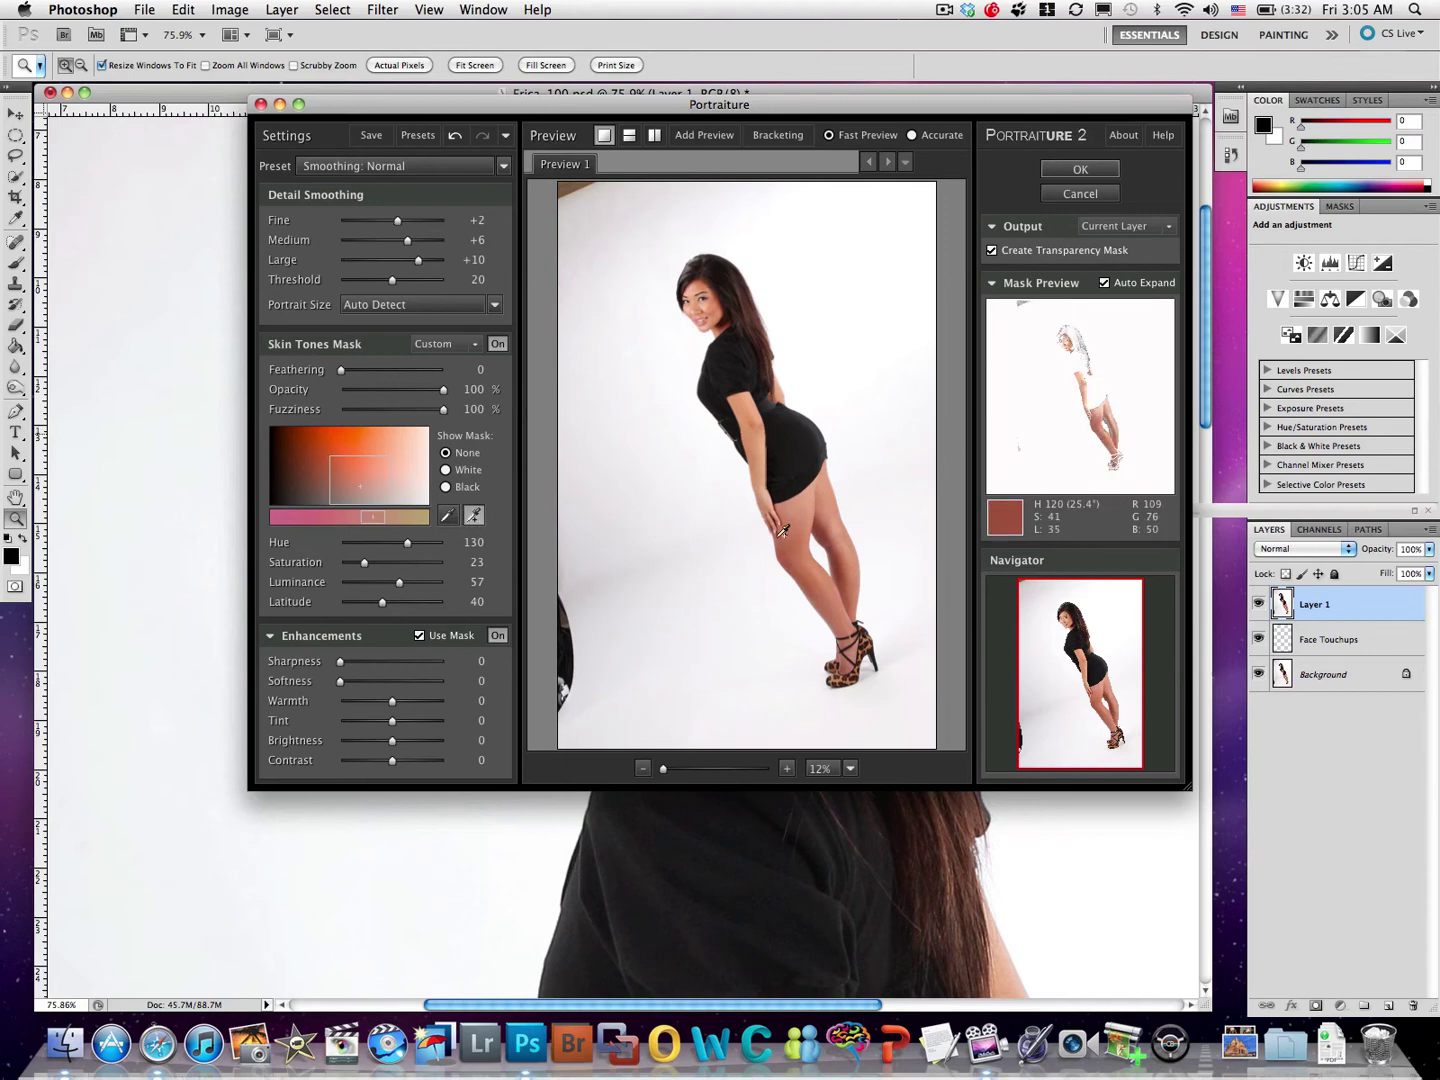
click(829, 530)
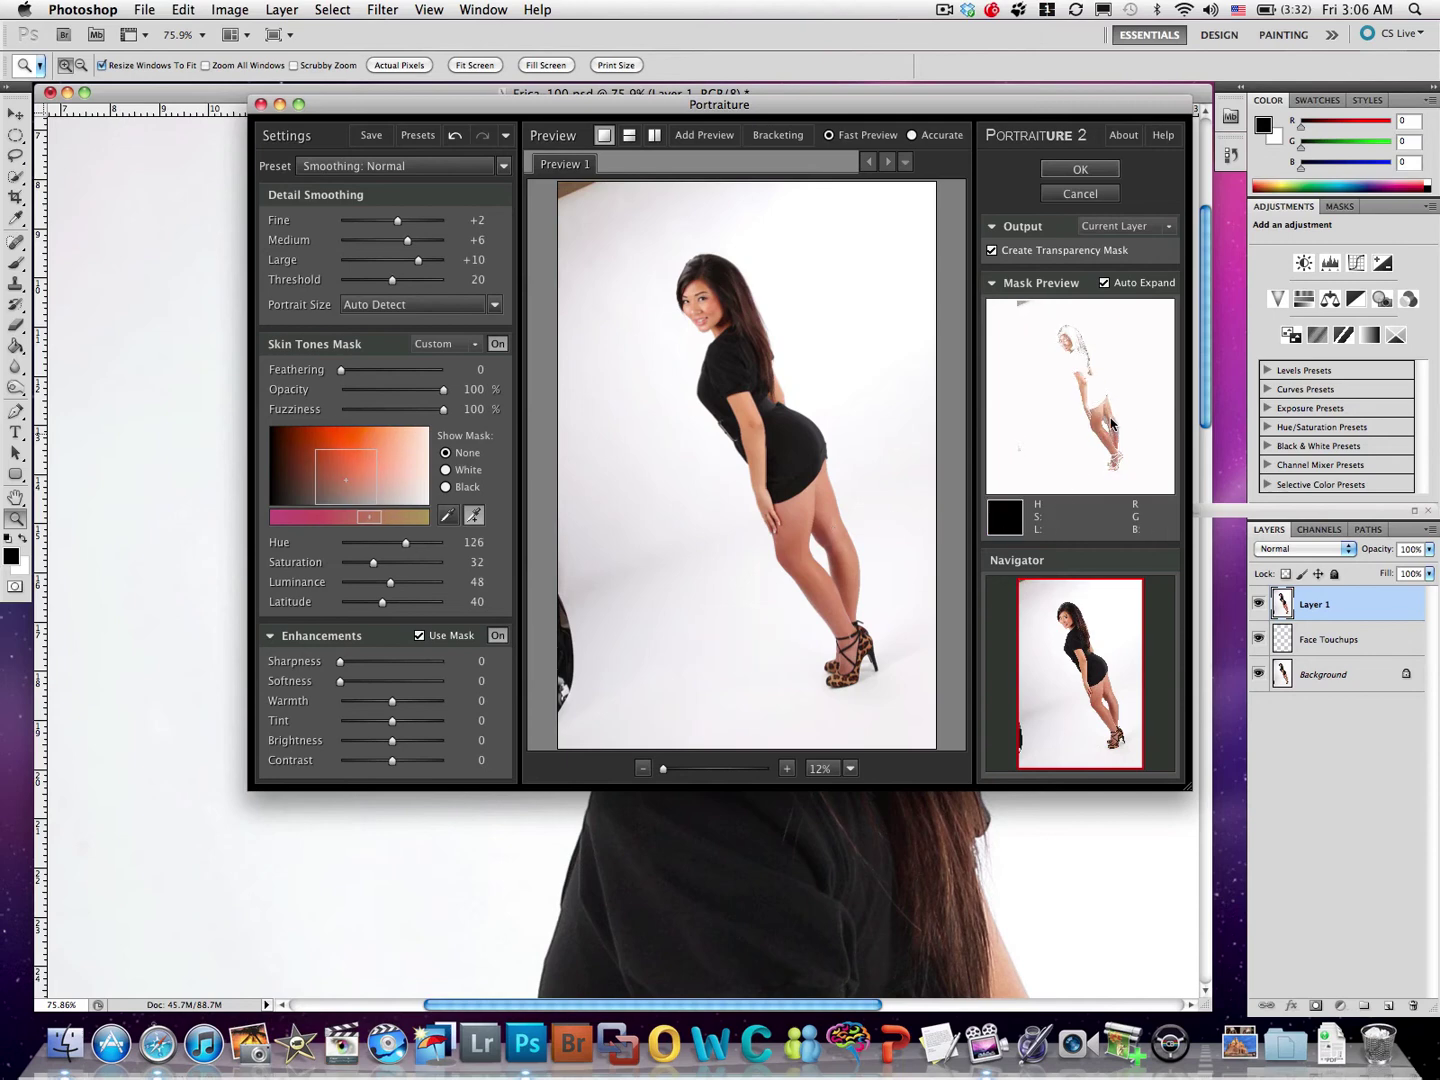
click(817, 491)
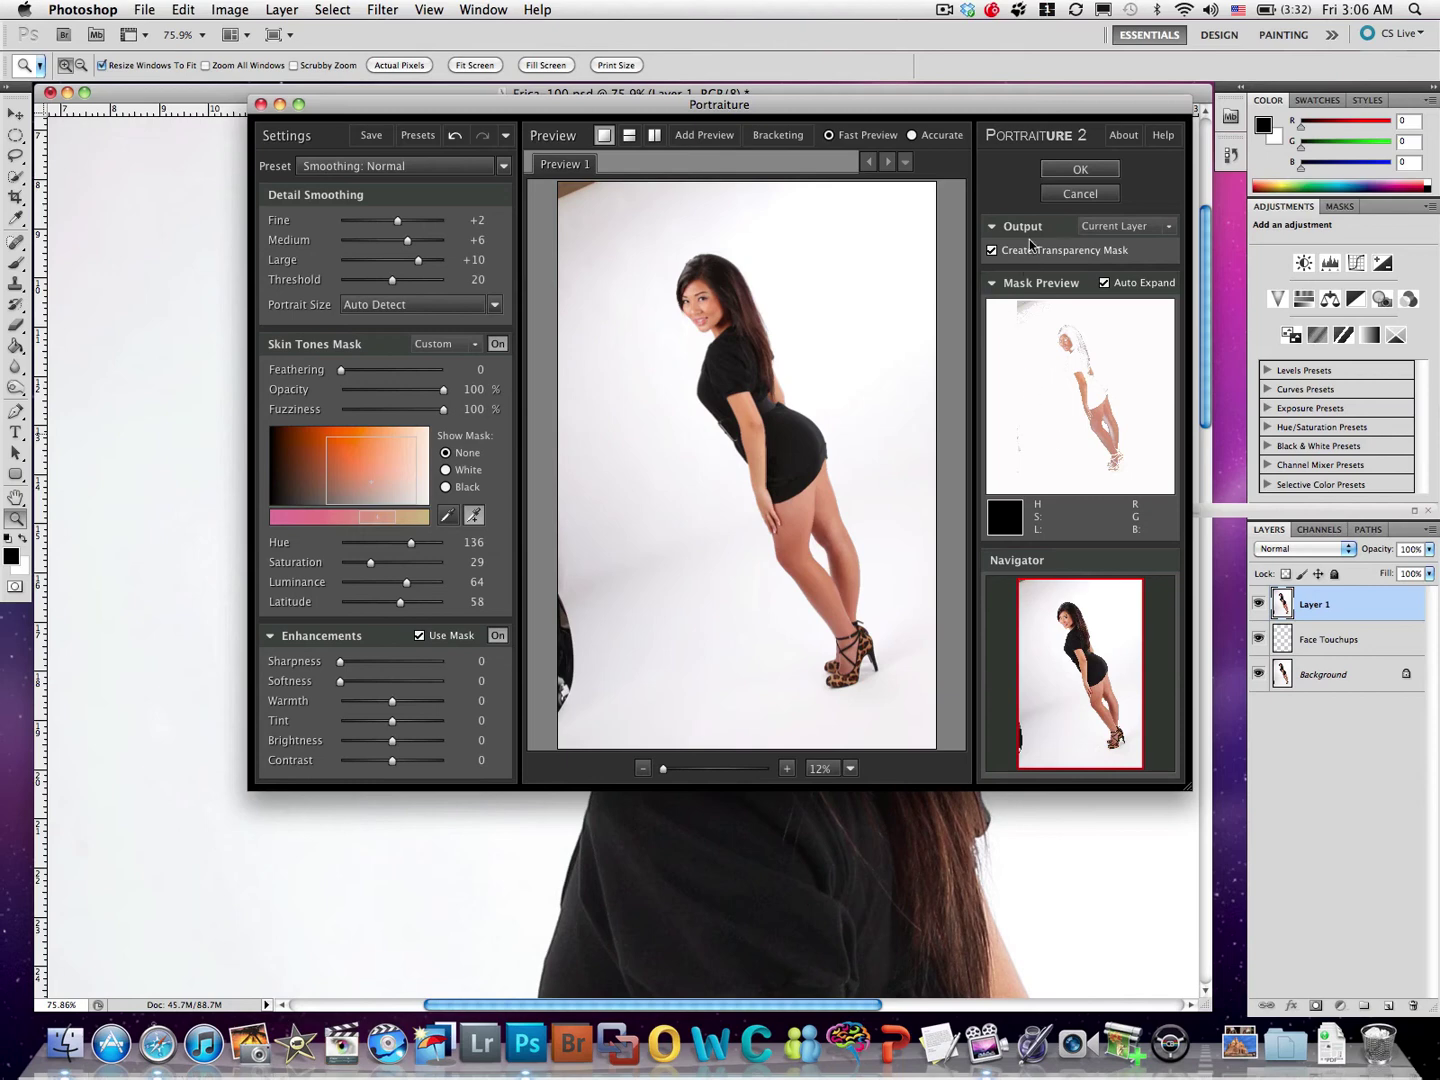
Examine the face and upper body at 50% zoom in the maximized Portraiture window and review the list of presets
click(299, 105)
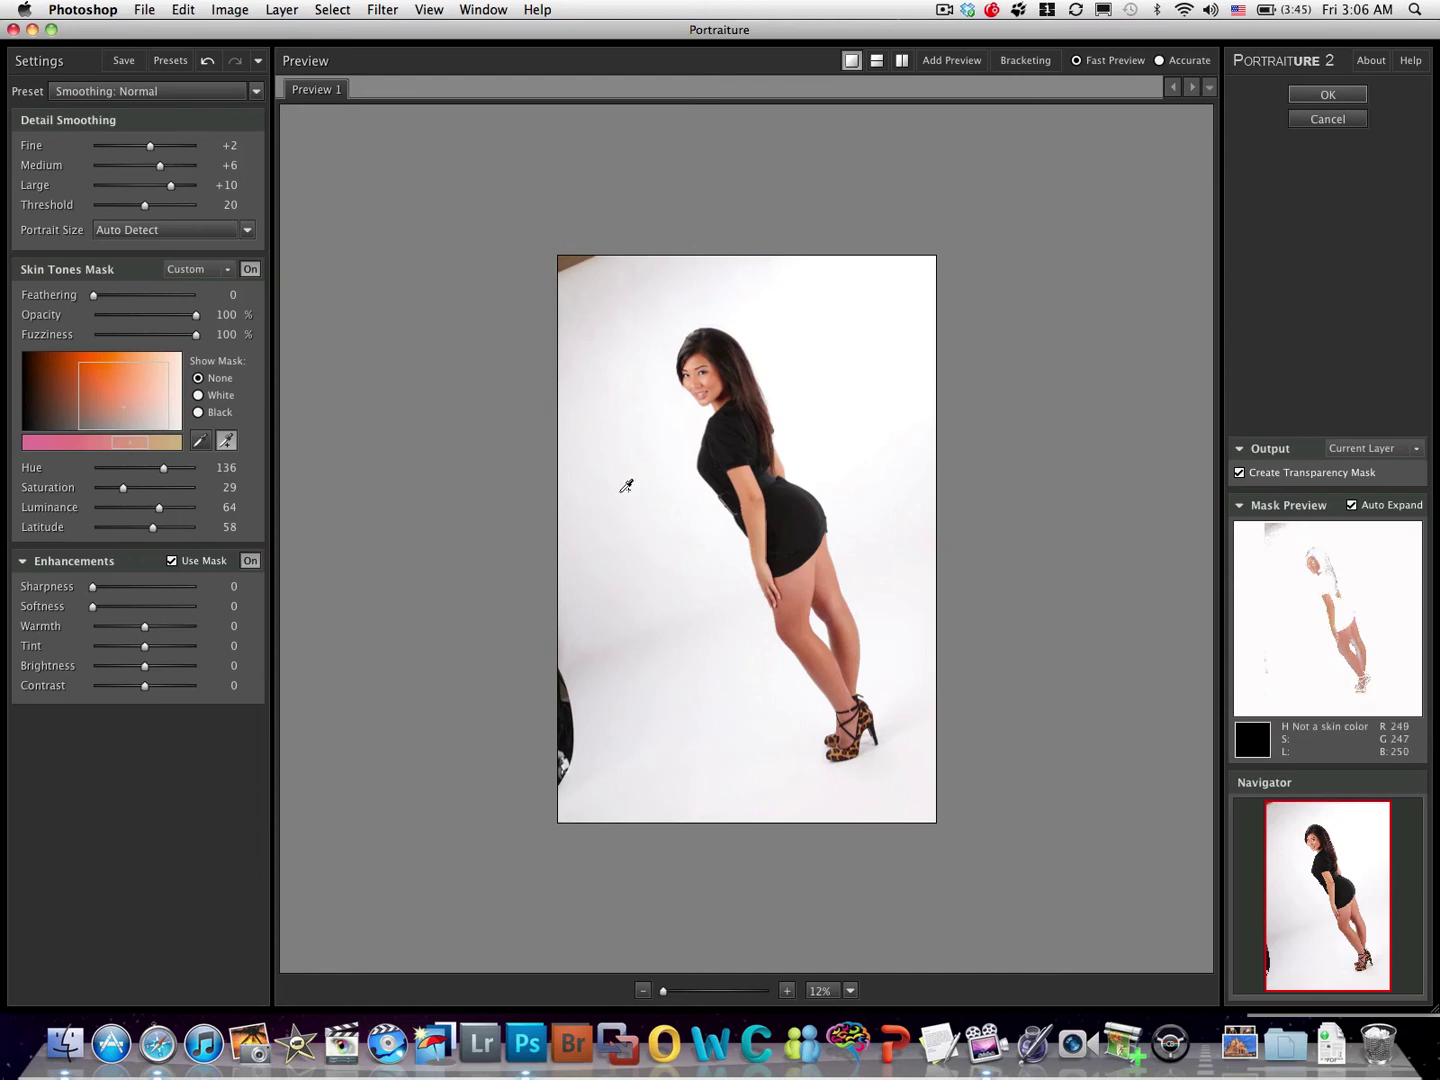
click(850, 990)
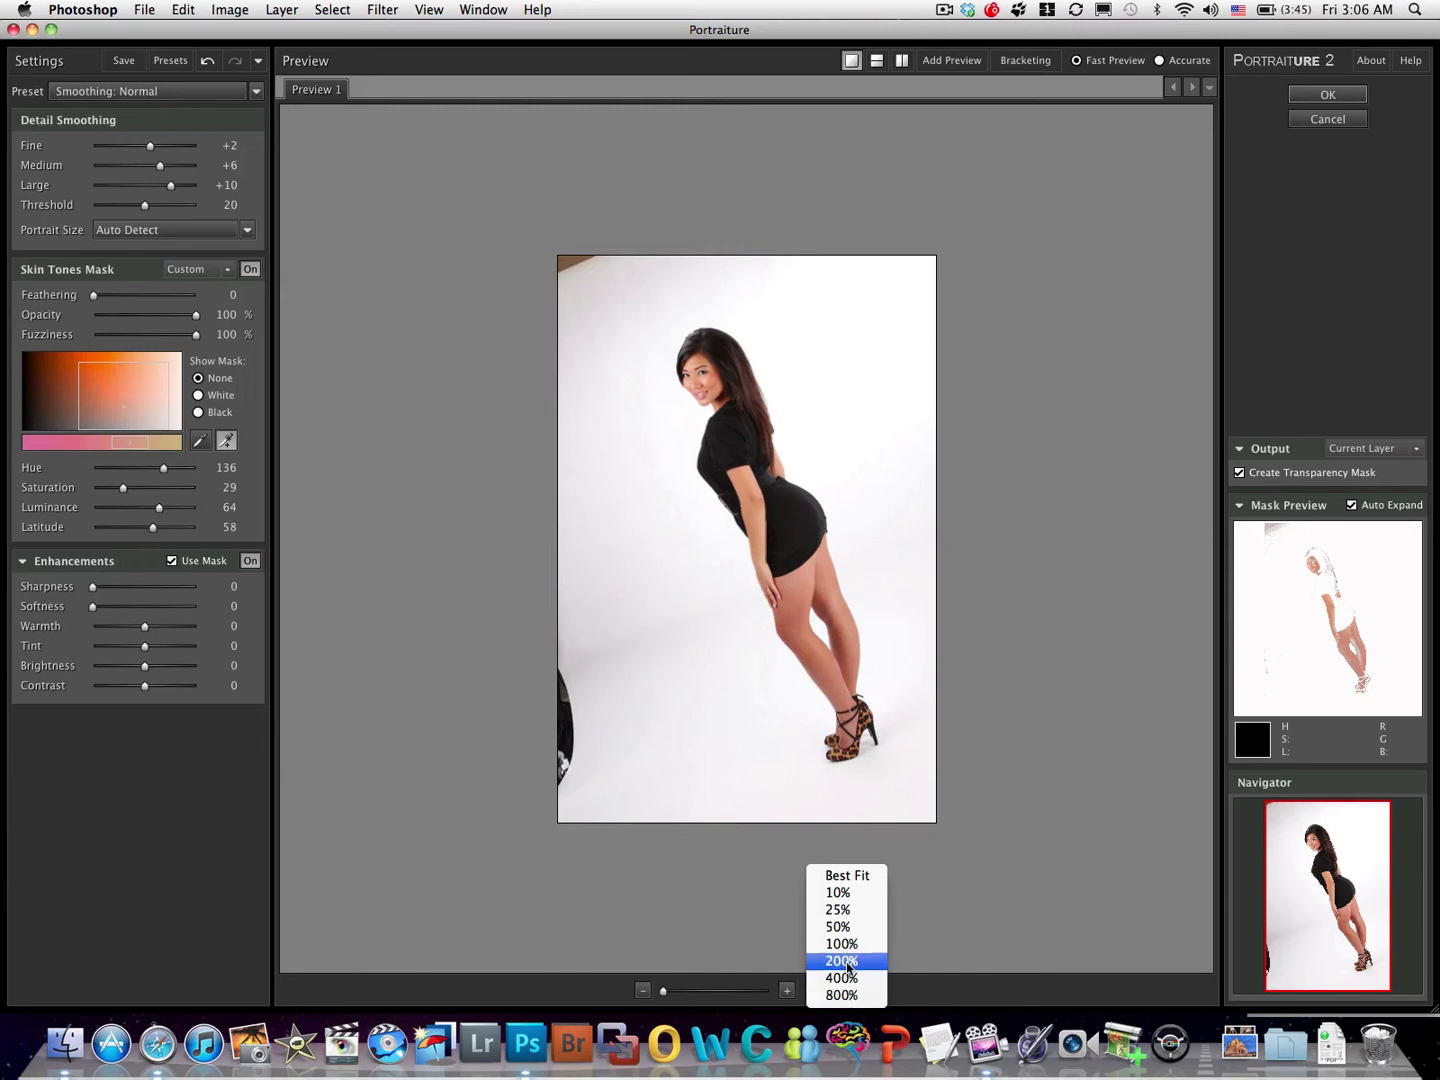
click(856, 877)
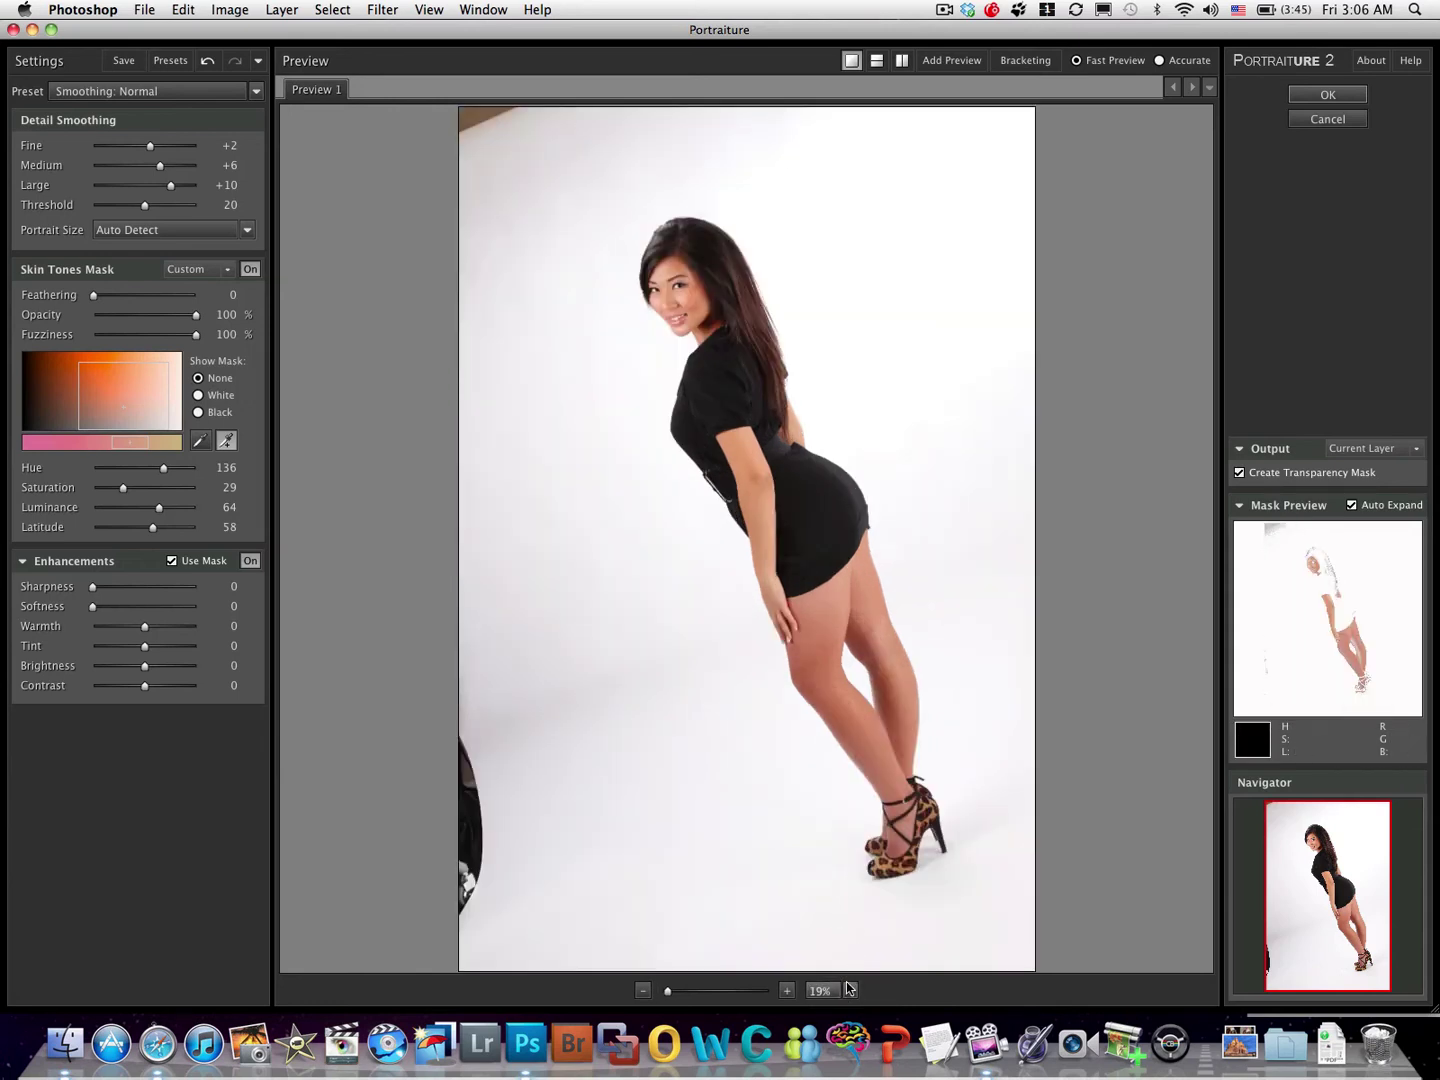
click(848, 990)
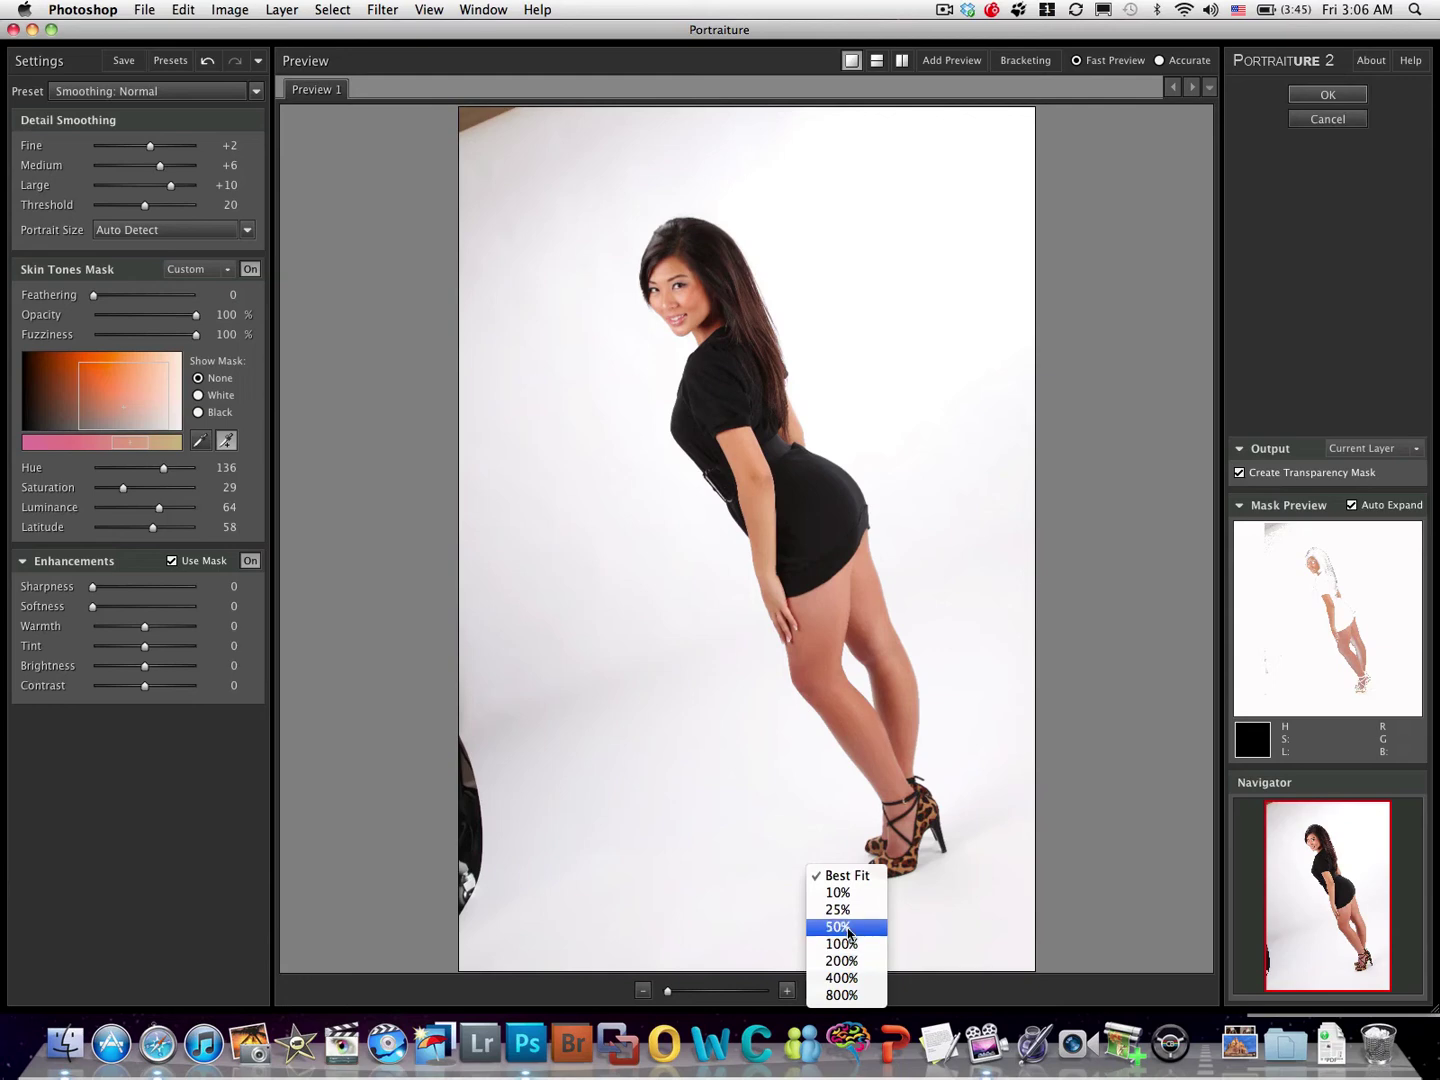
click(850, 928)
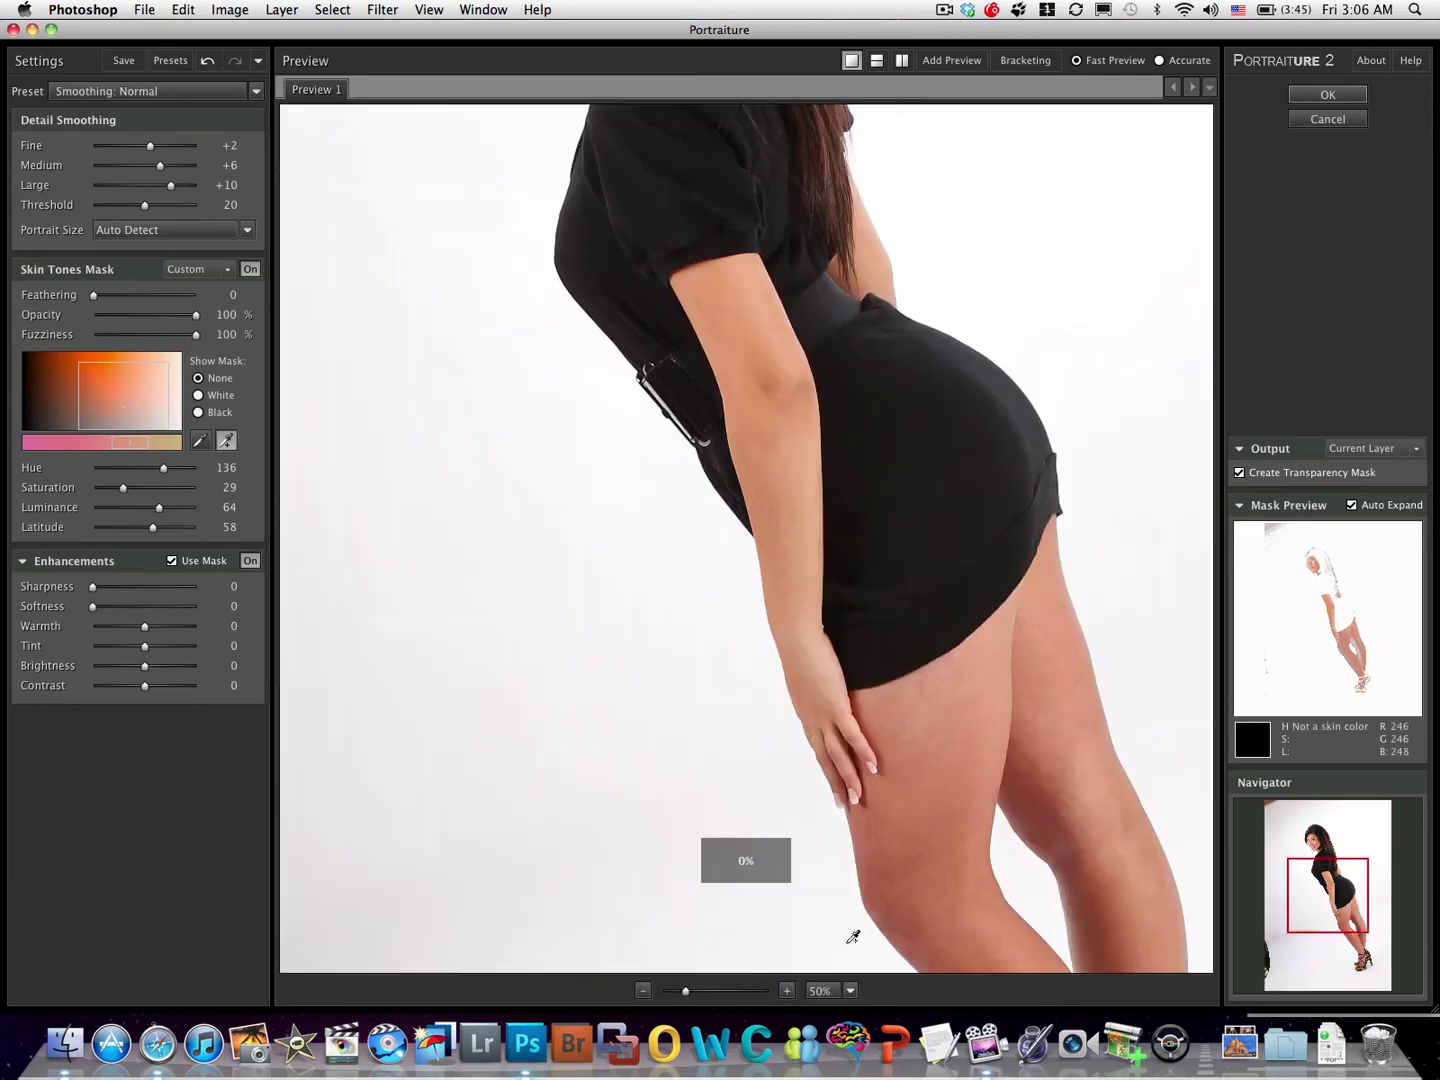
drag(733, 364, 758, 765)
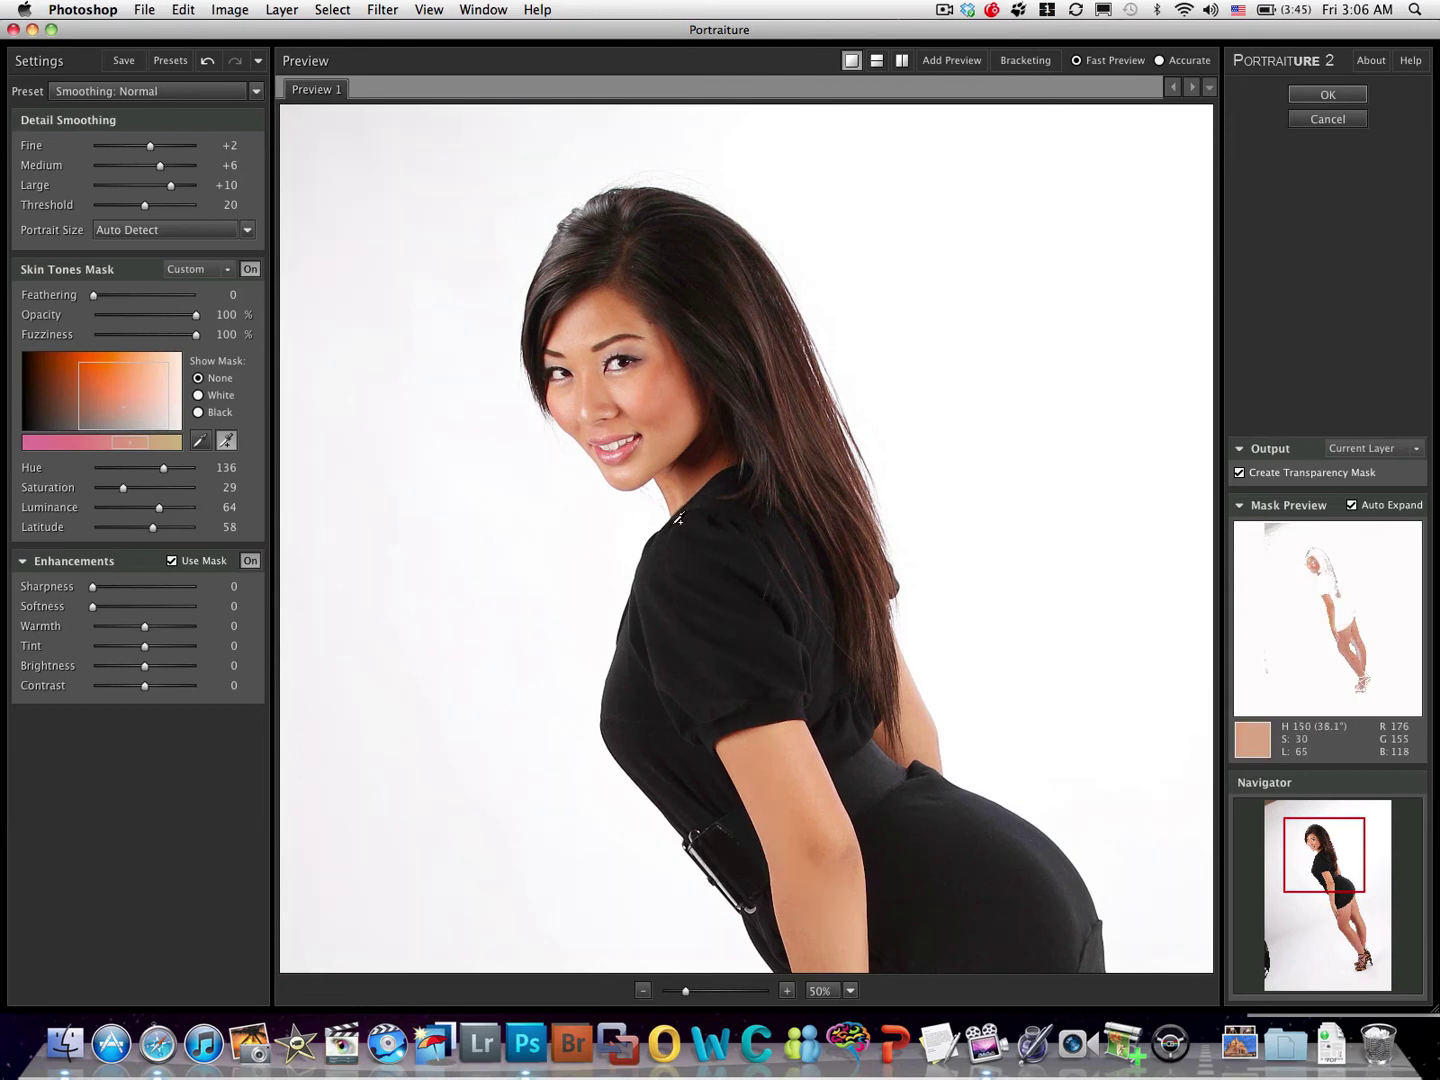
click(257, 93)
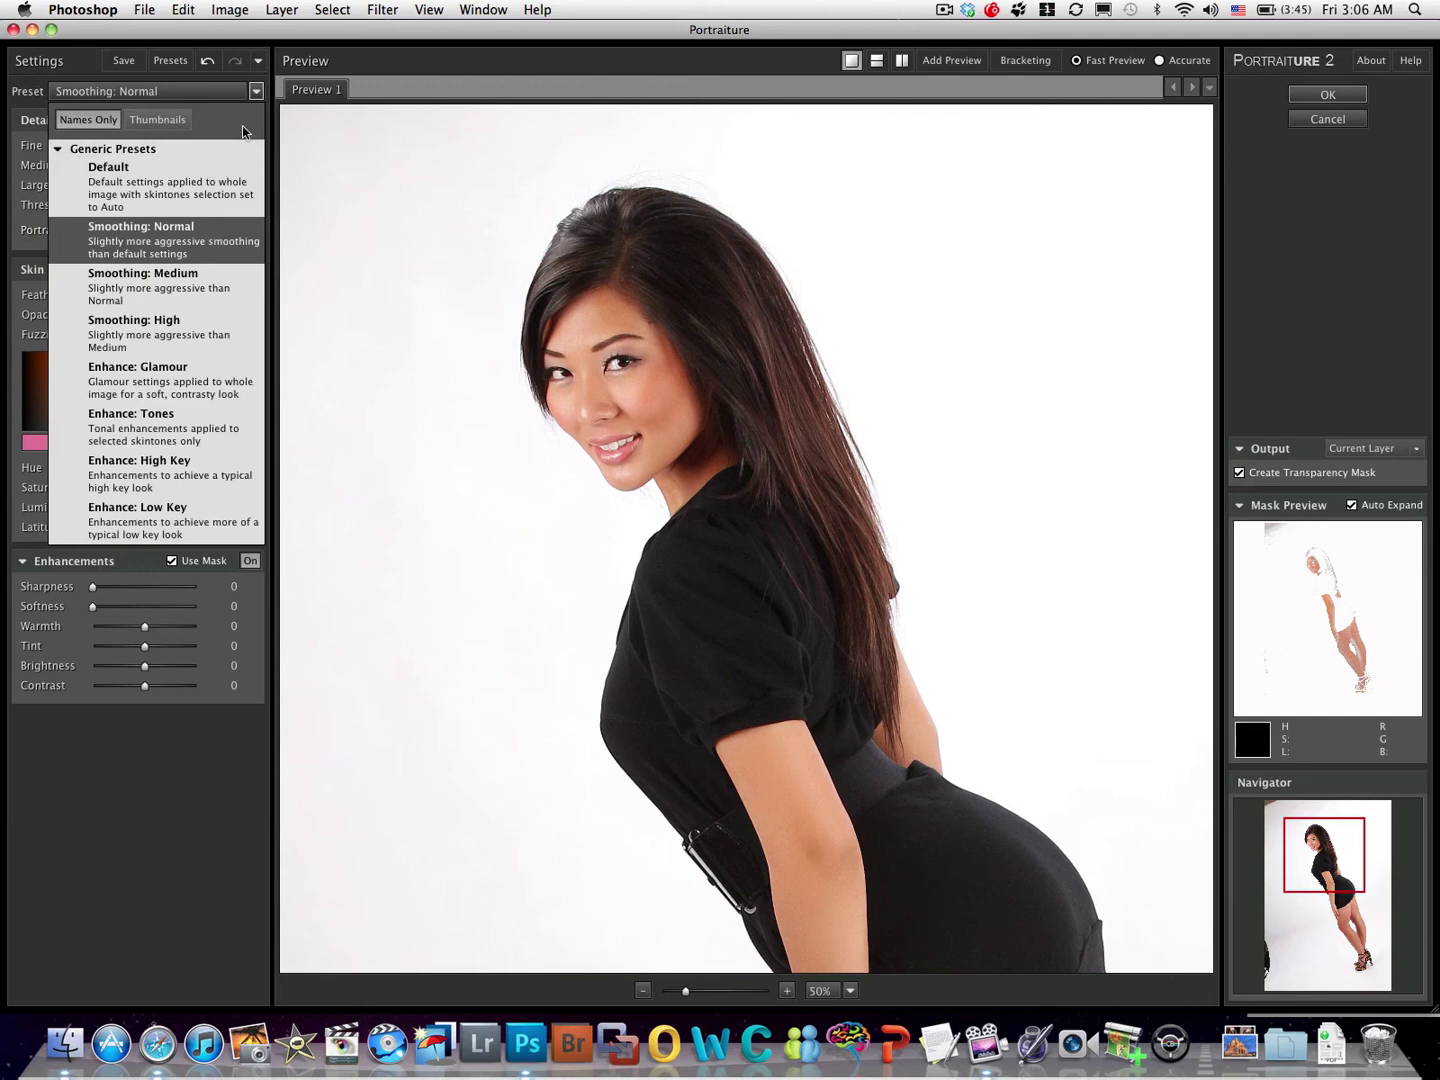
click(256, 95)
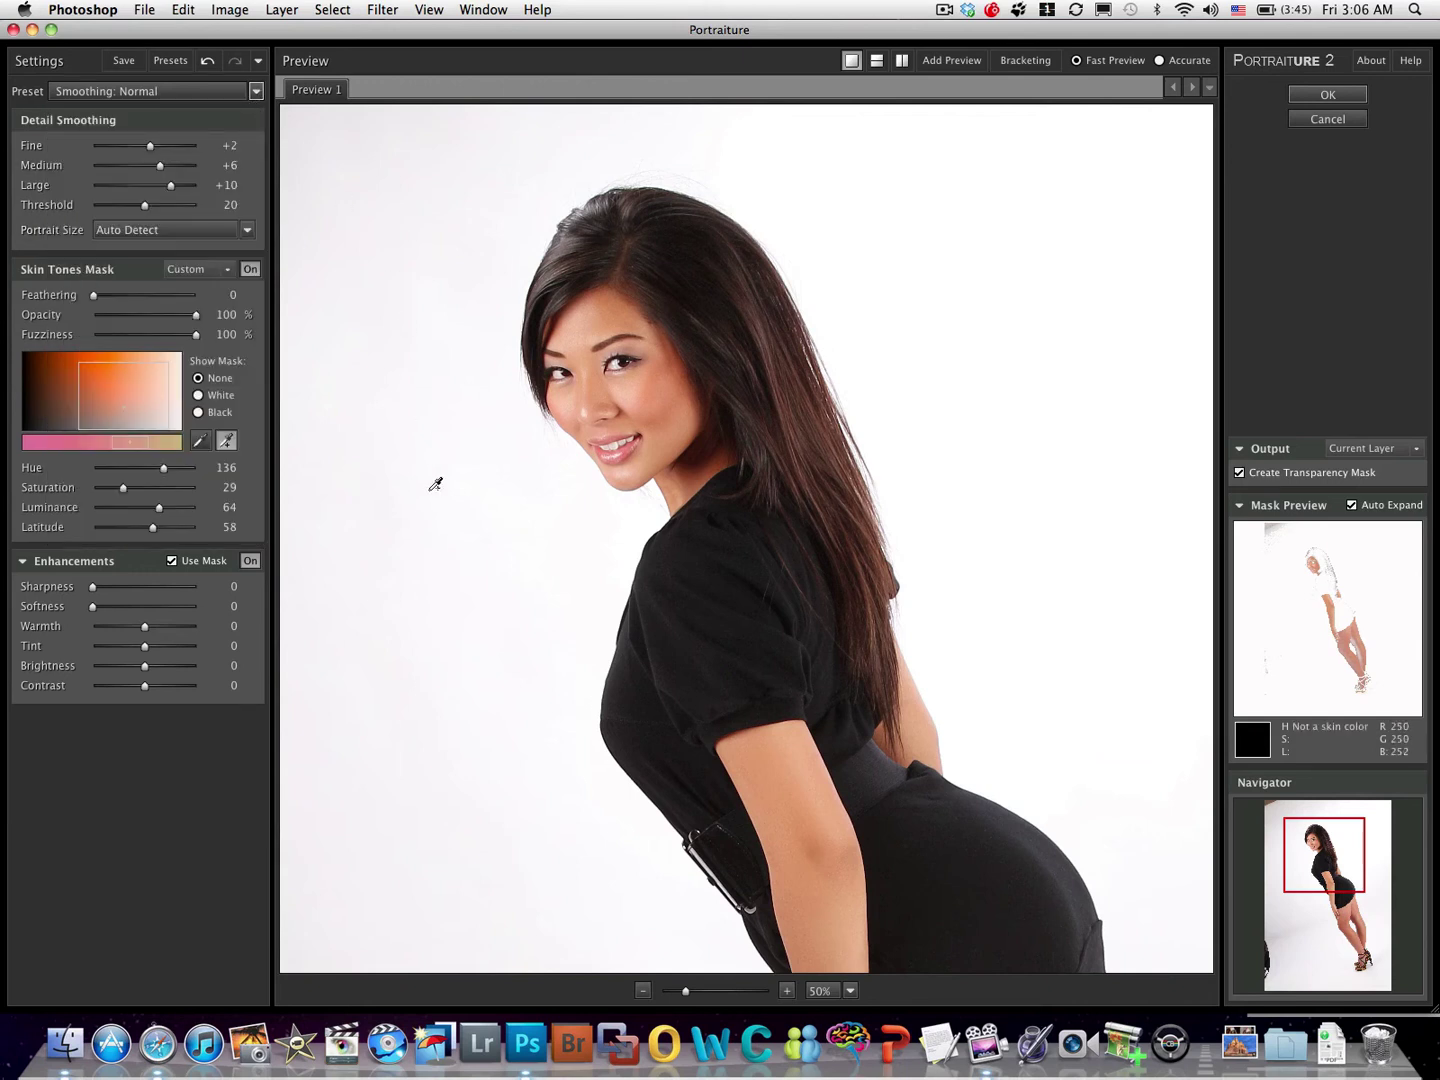
Output the Smoothing: Normal result to a new layer, apply the filter and select the resulting layer
click(1376, 452)
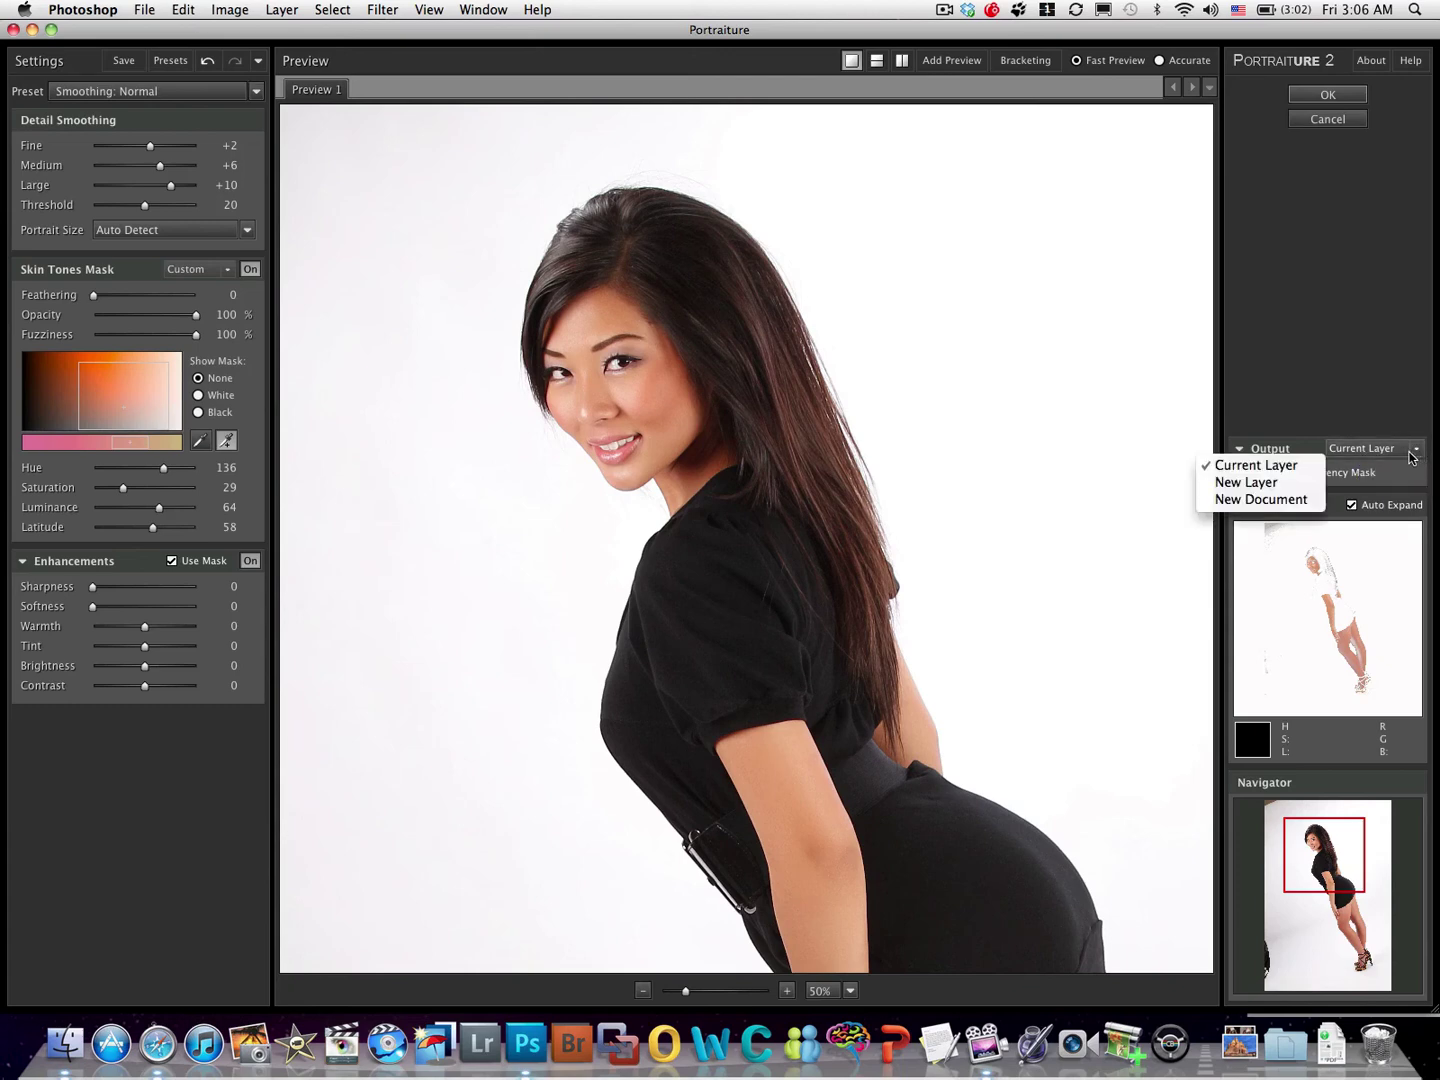
click(1297, 484)
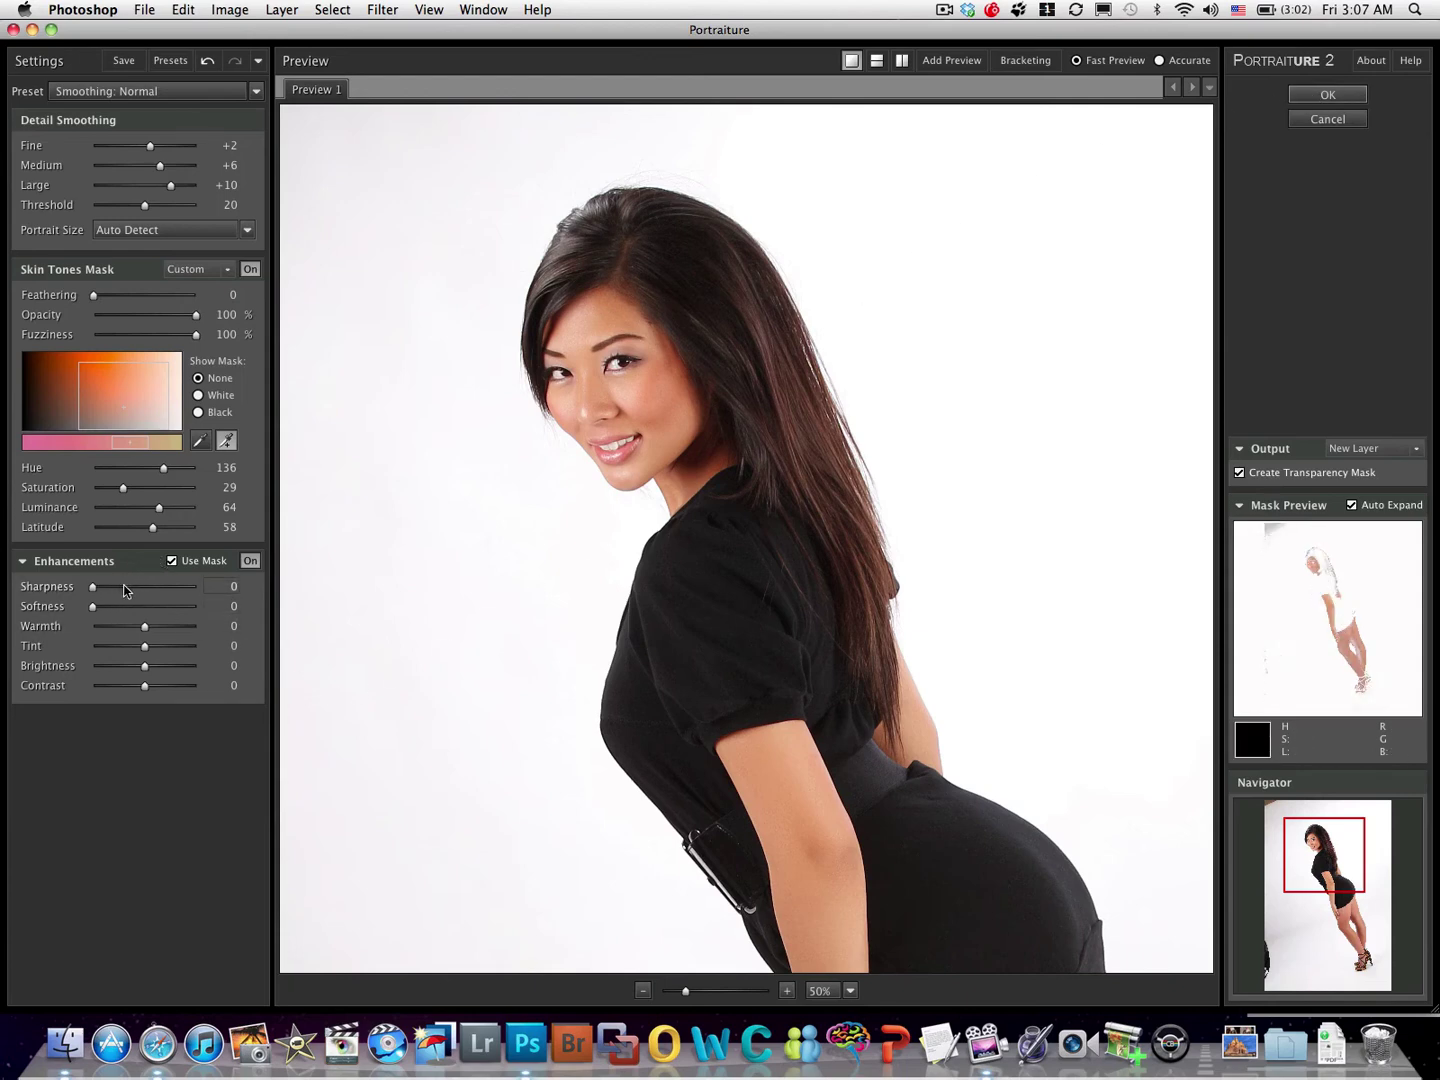
click(250, 562)
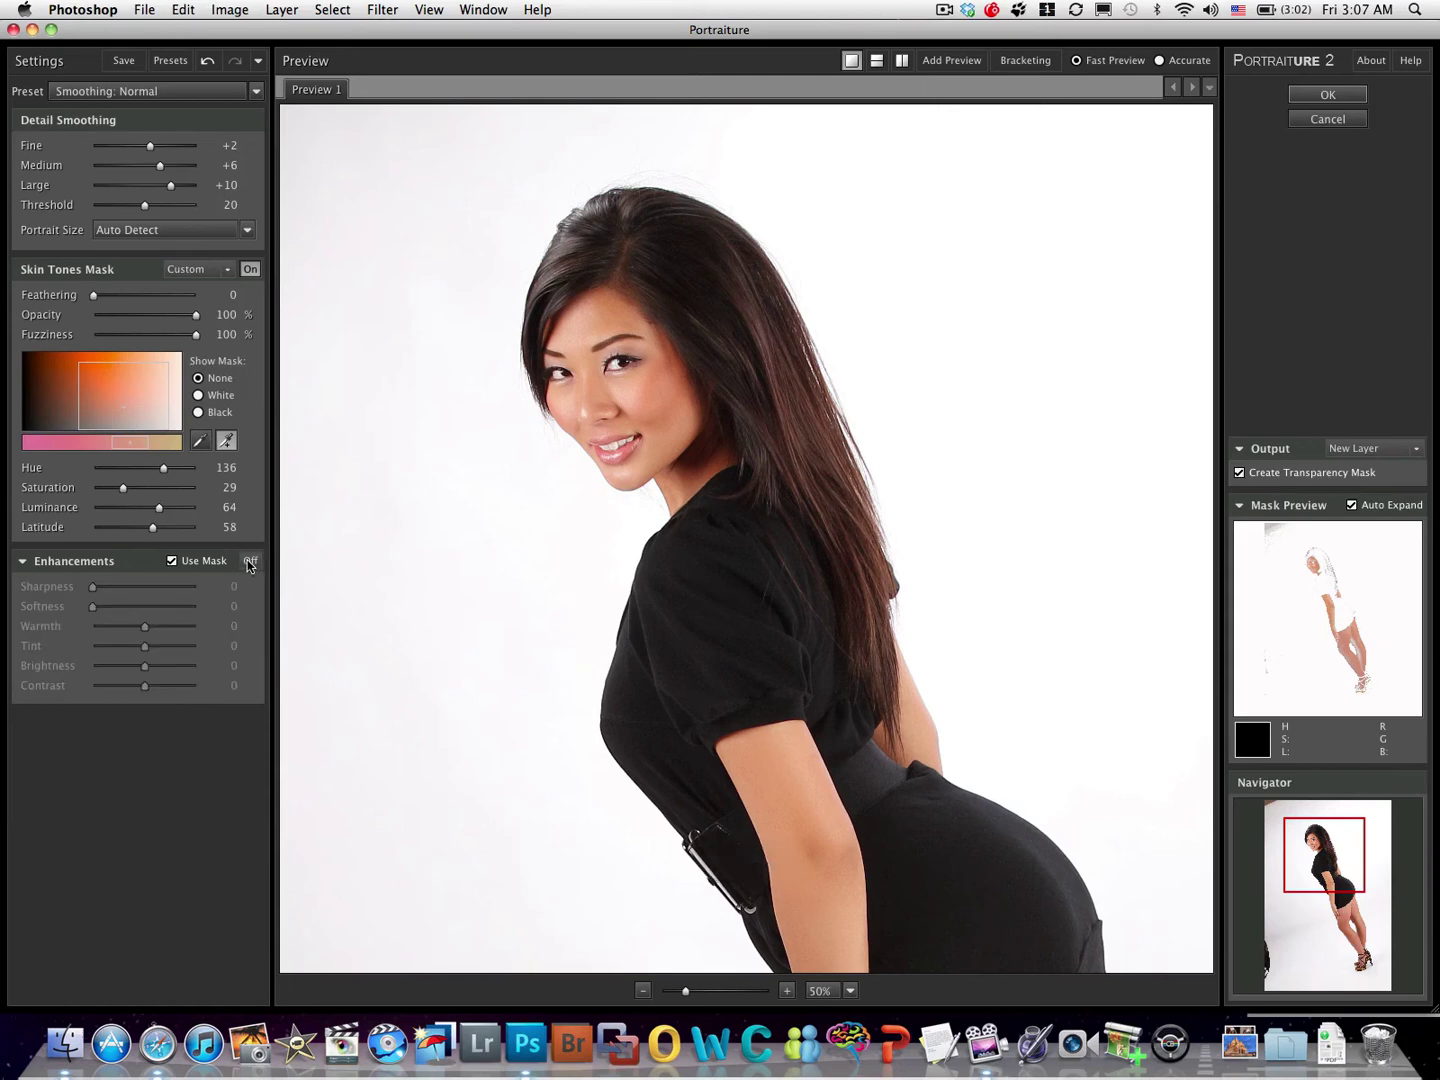
click(250, 562)
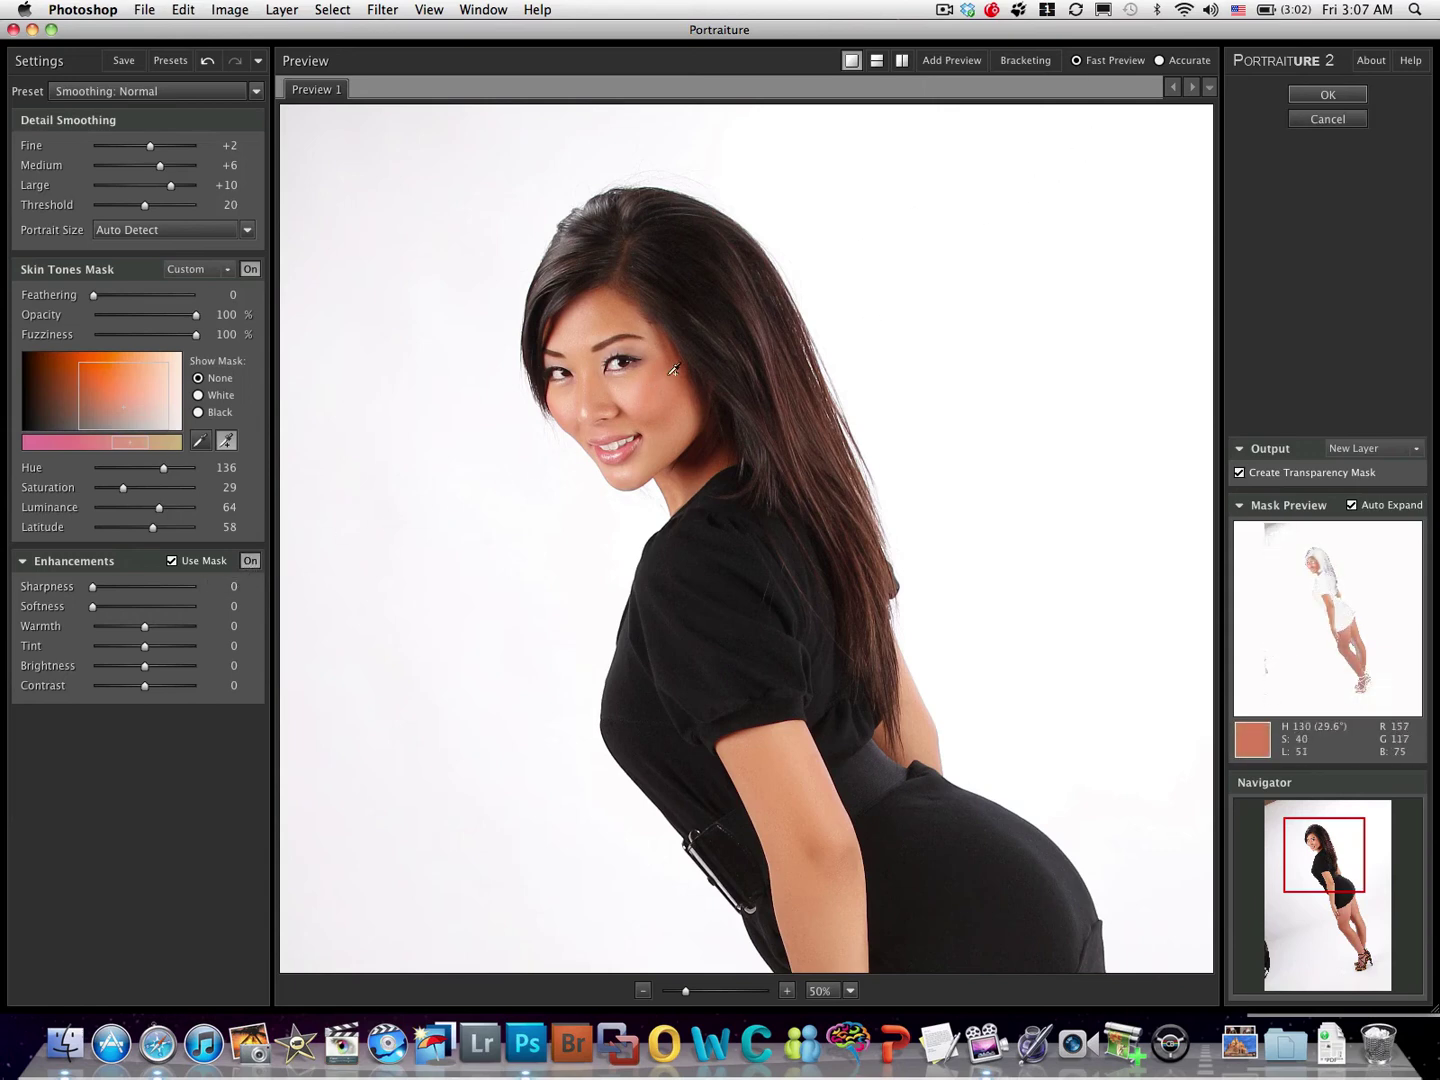
click(1328, 96)
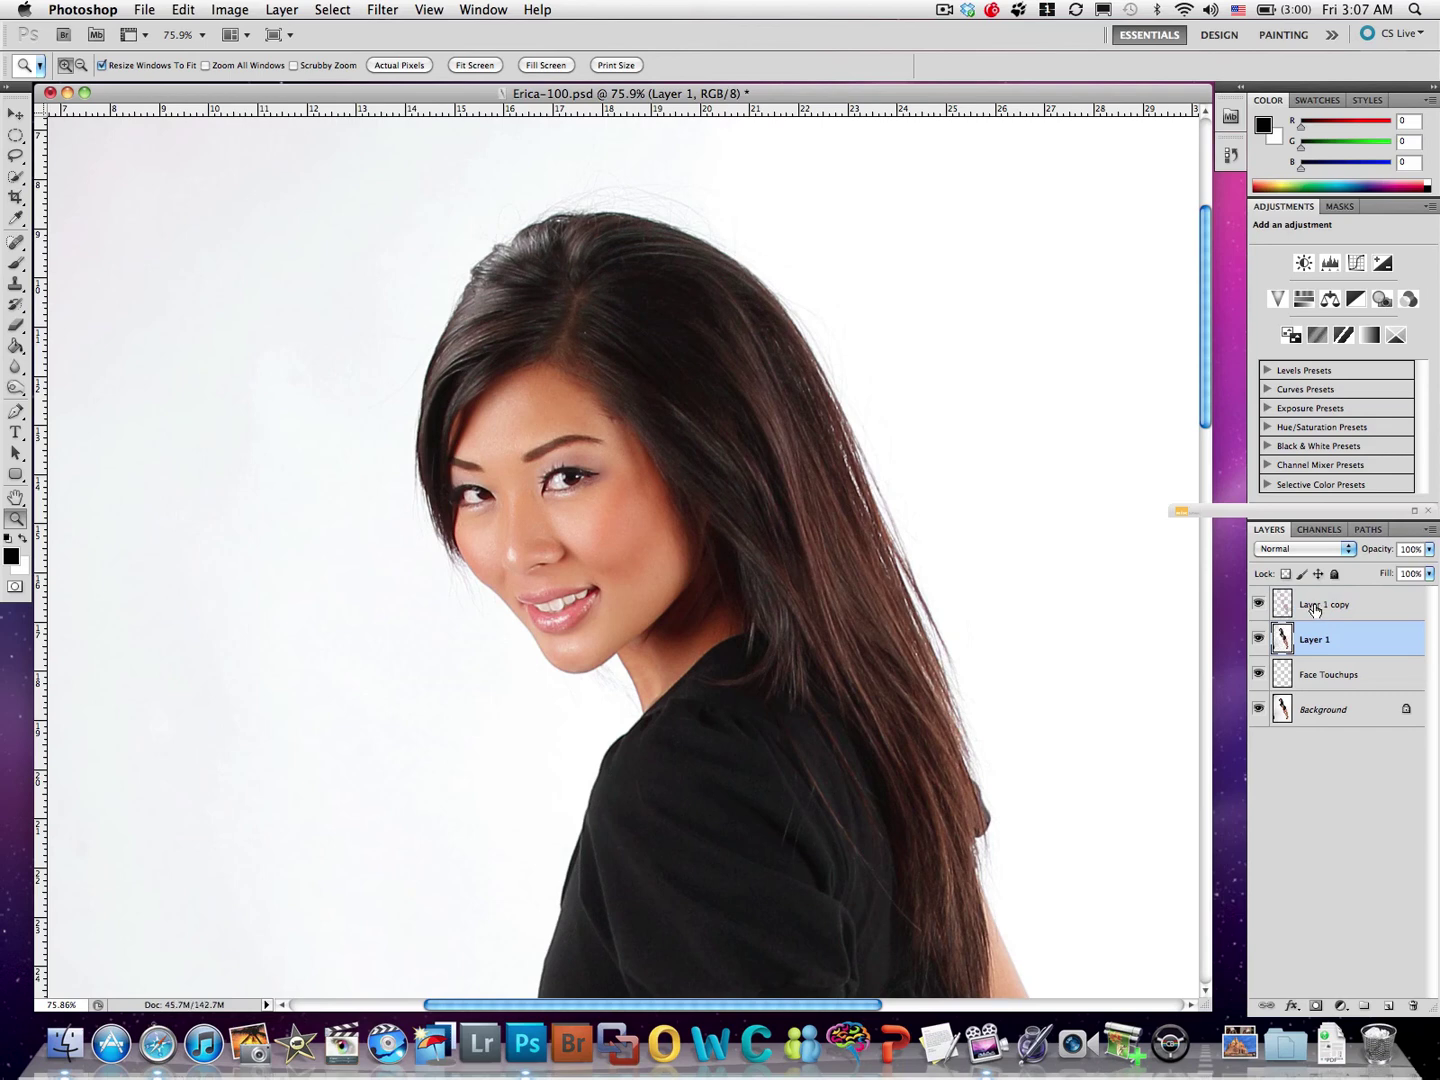
click(1313, 607)
click(483, 1040)
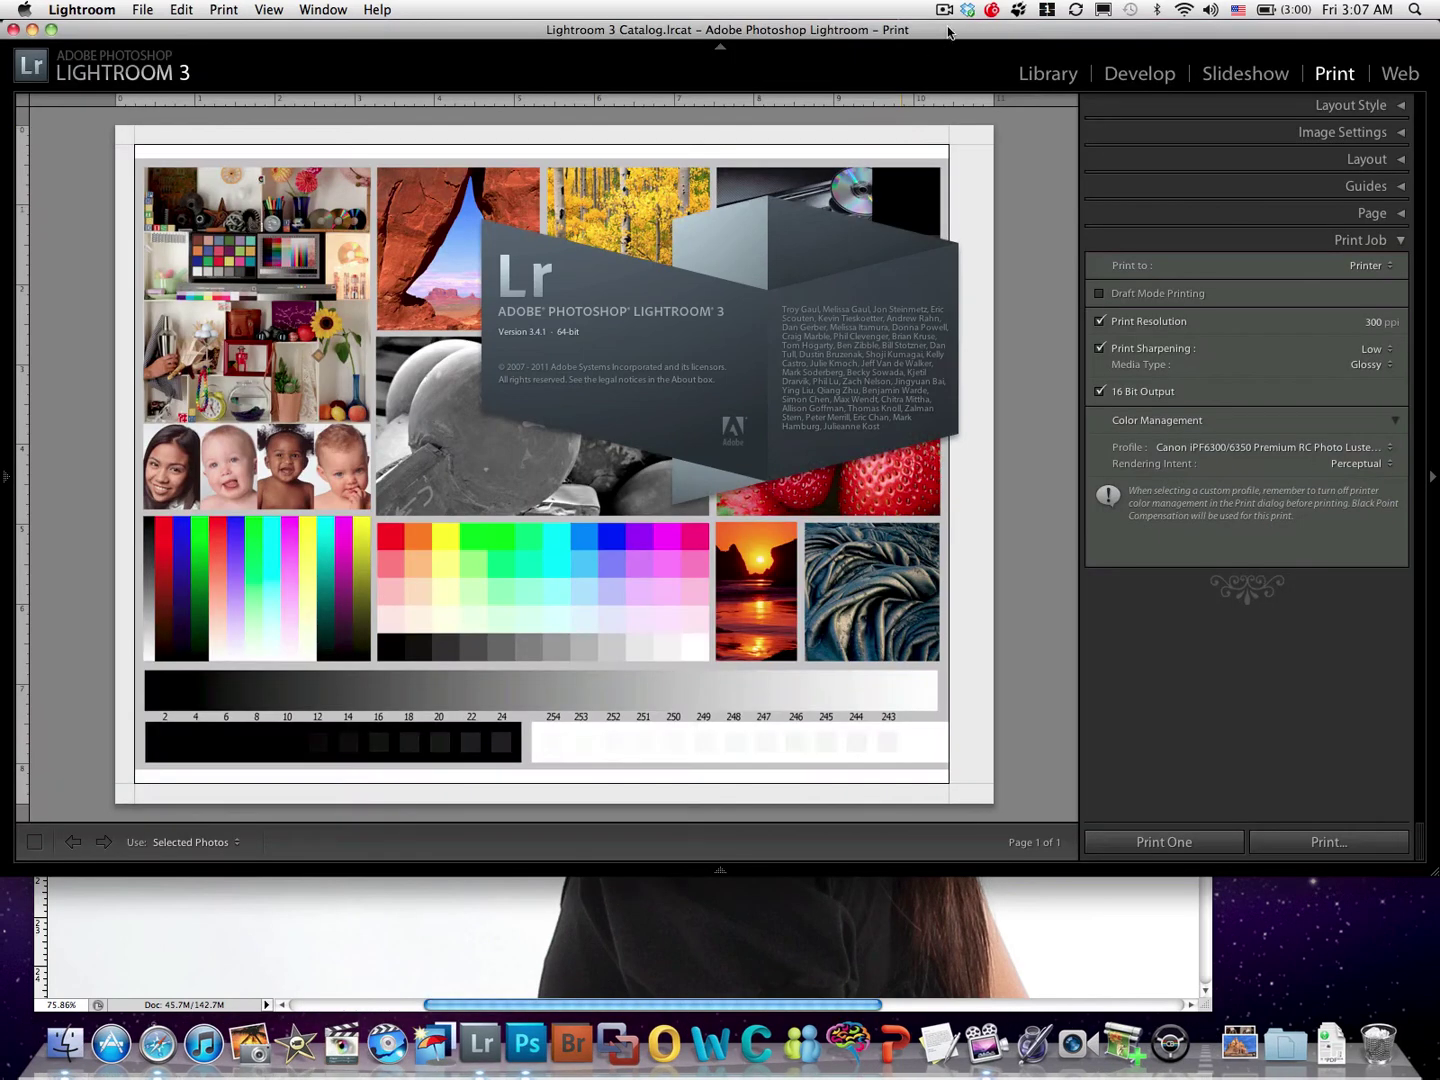
click(93, 7)
click(120, 230)
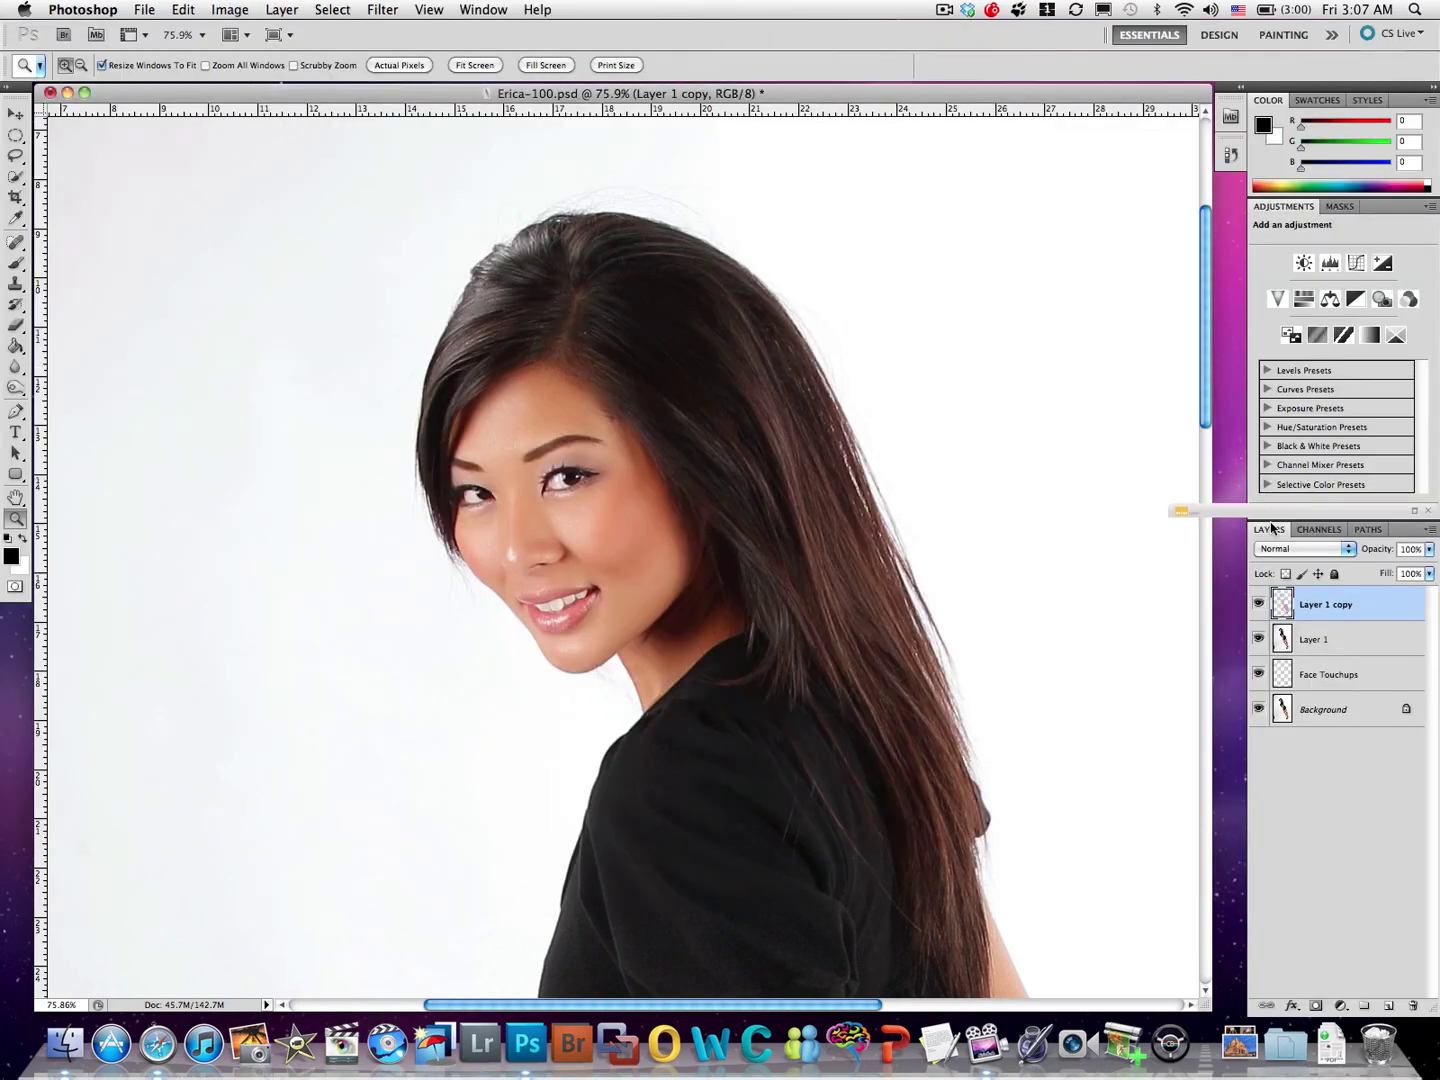
Rename the Layer 1 copy layer as Portraiture and delete the merged Layer 1 beneath it
double_click(1317, 603)
text(Portraiture)
key(Return)
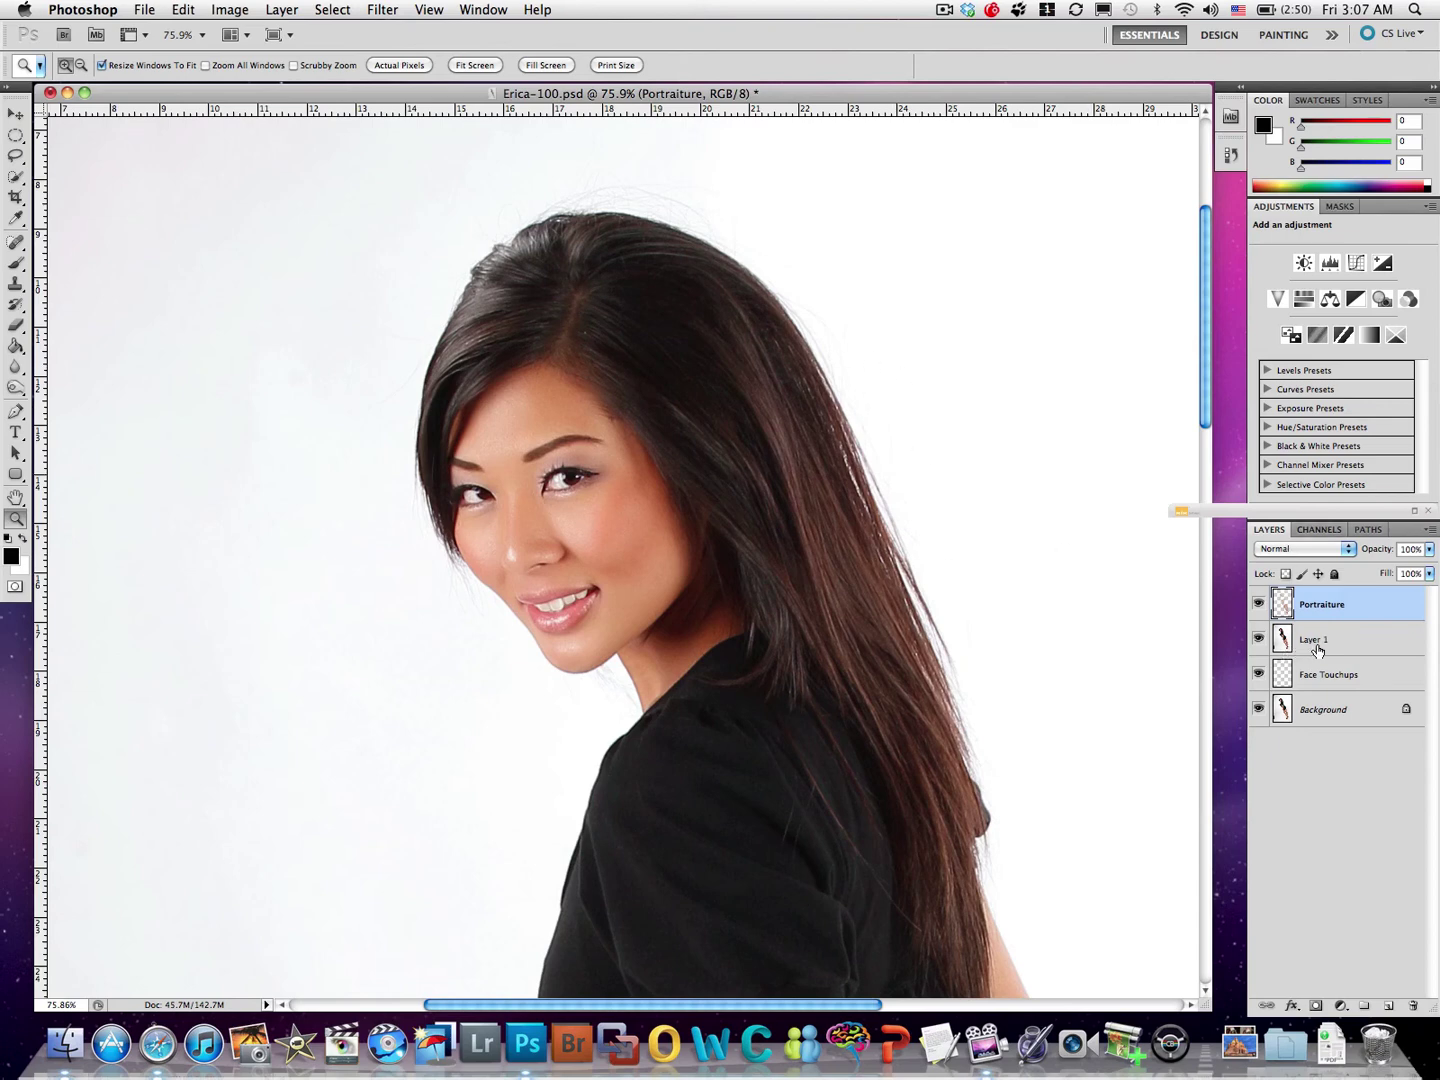
drag(1319, 640, 1413, 1004)
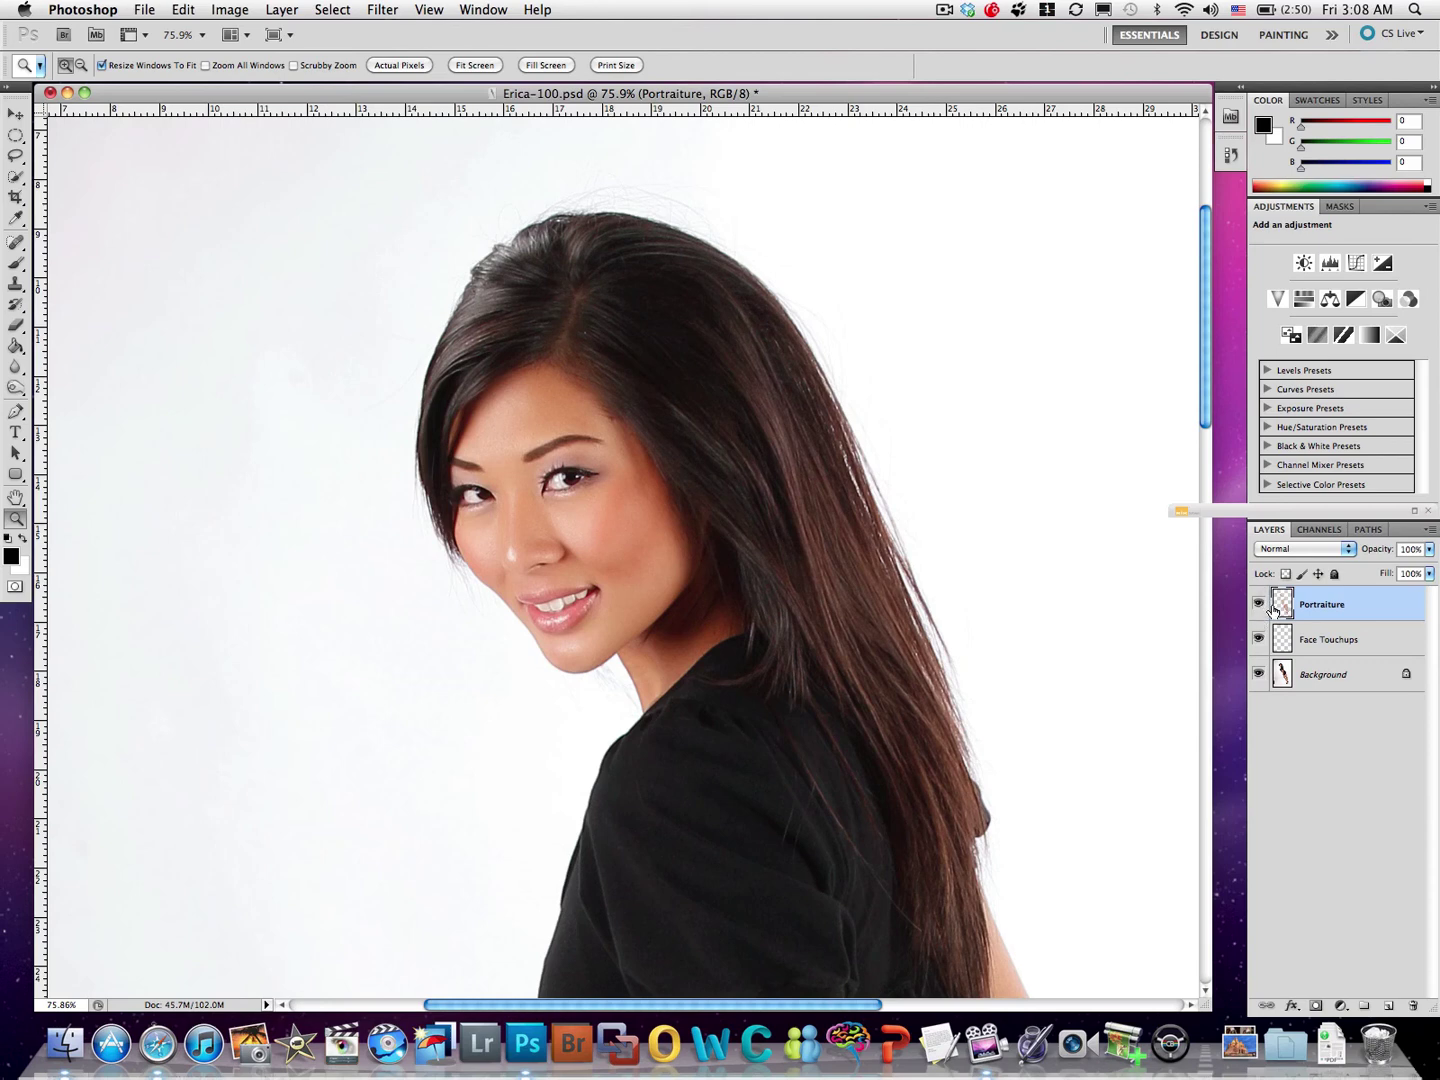
Isolate the Portraiture layer, hide the rulers and examine the masked skin areas from the face down to the feet
key(alt)
alt+click(1258, 605)
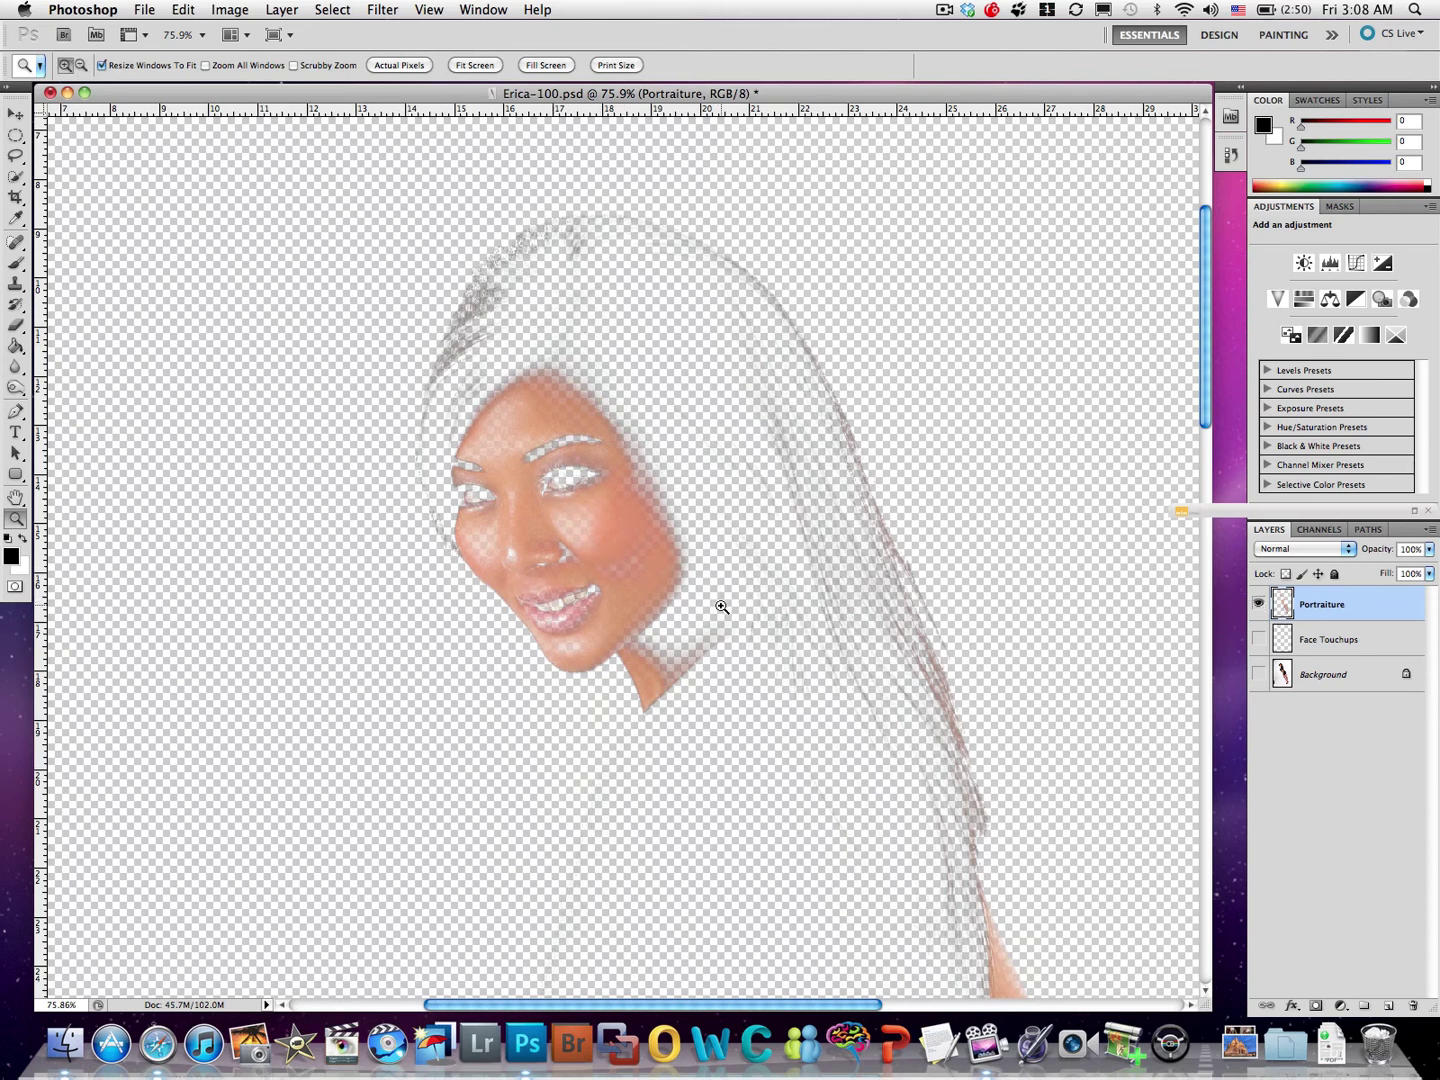
scroll(813, 691, down, 10)
scroll(813, 691, right, 3)
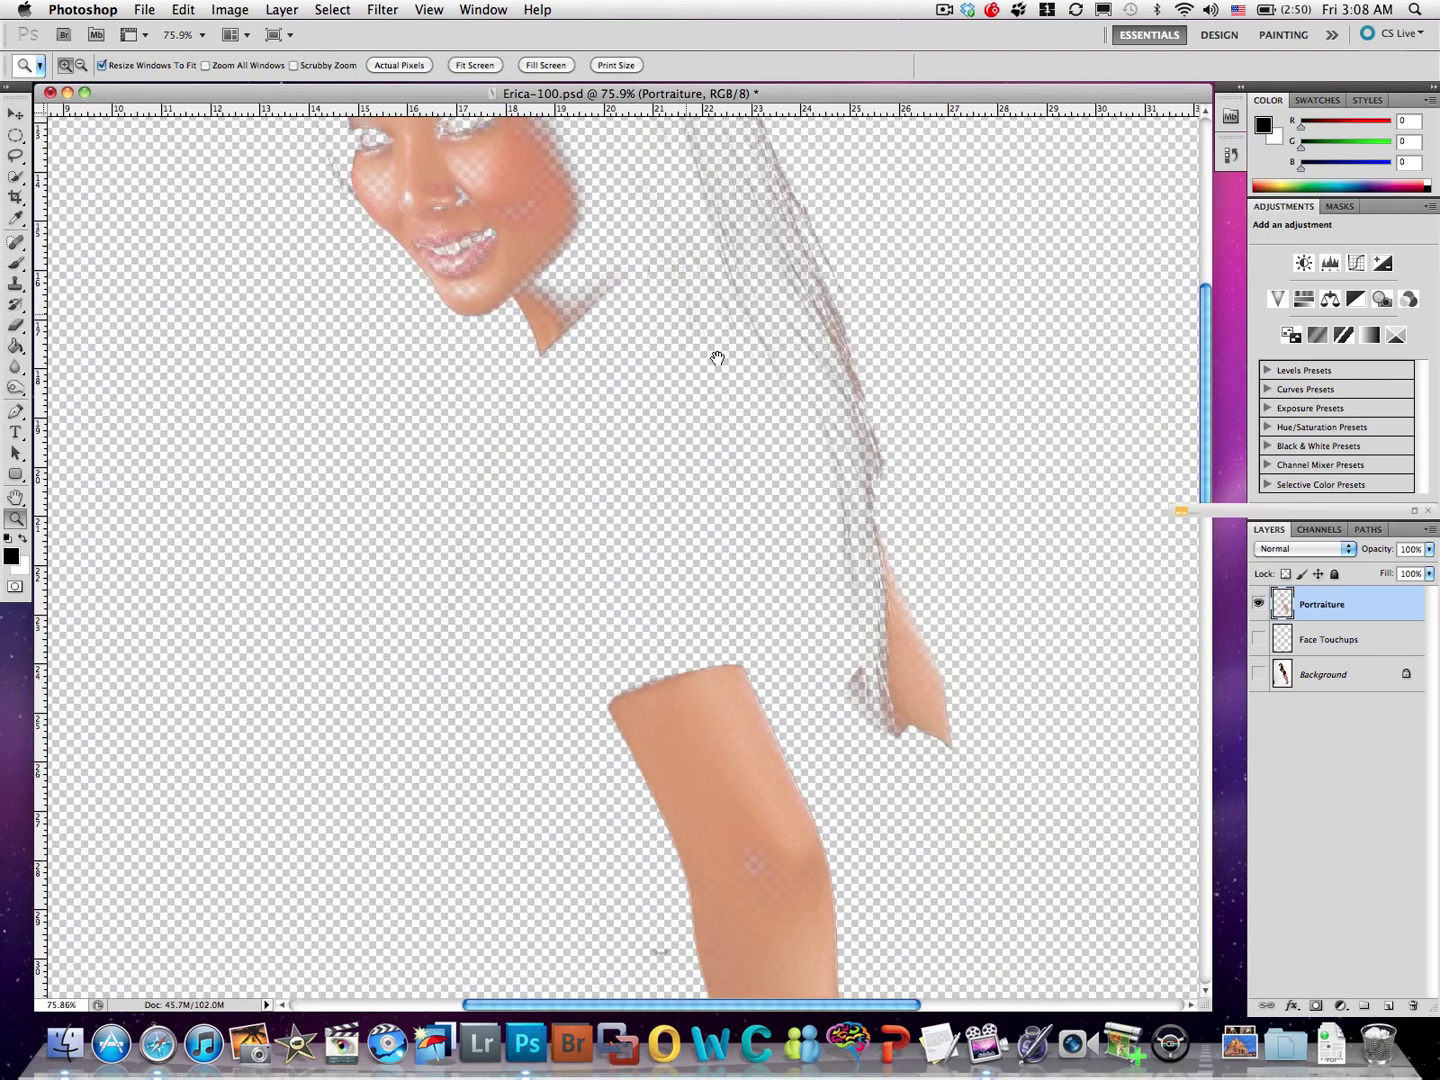
scroll(830, 727, down, 15)
scroll(781, 598, right, 4)
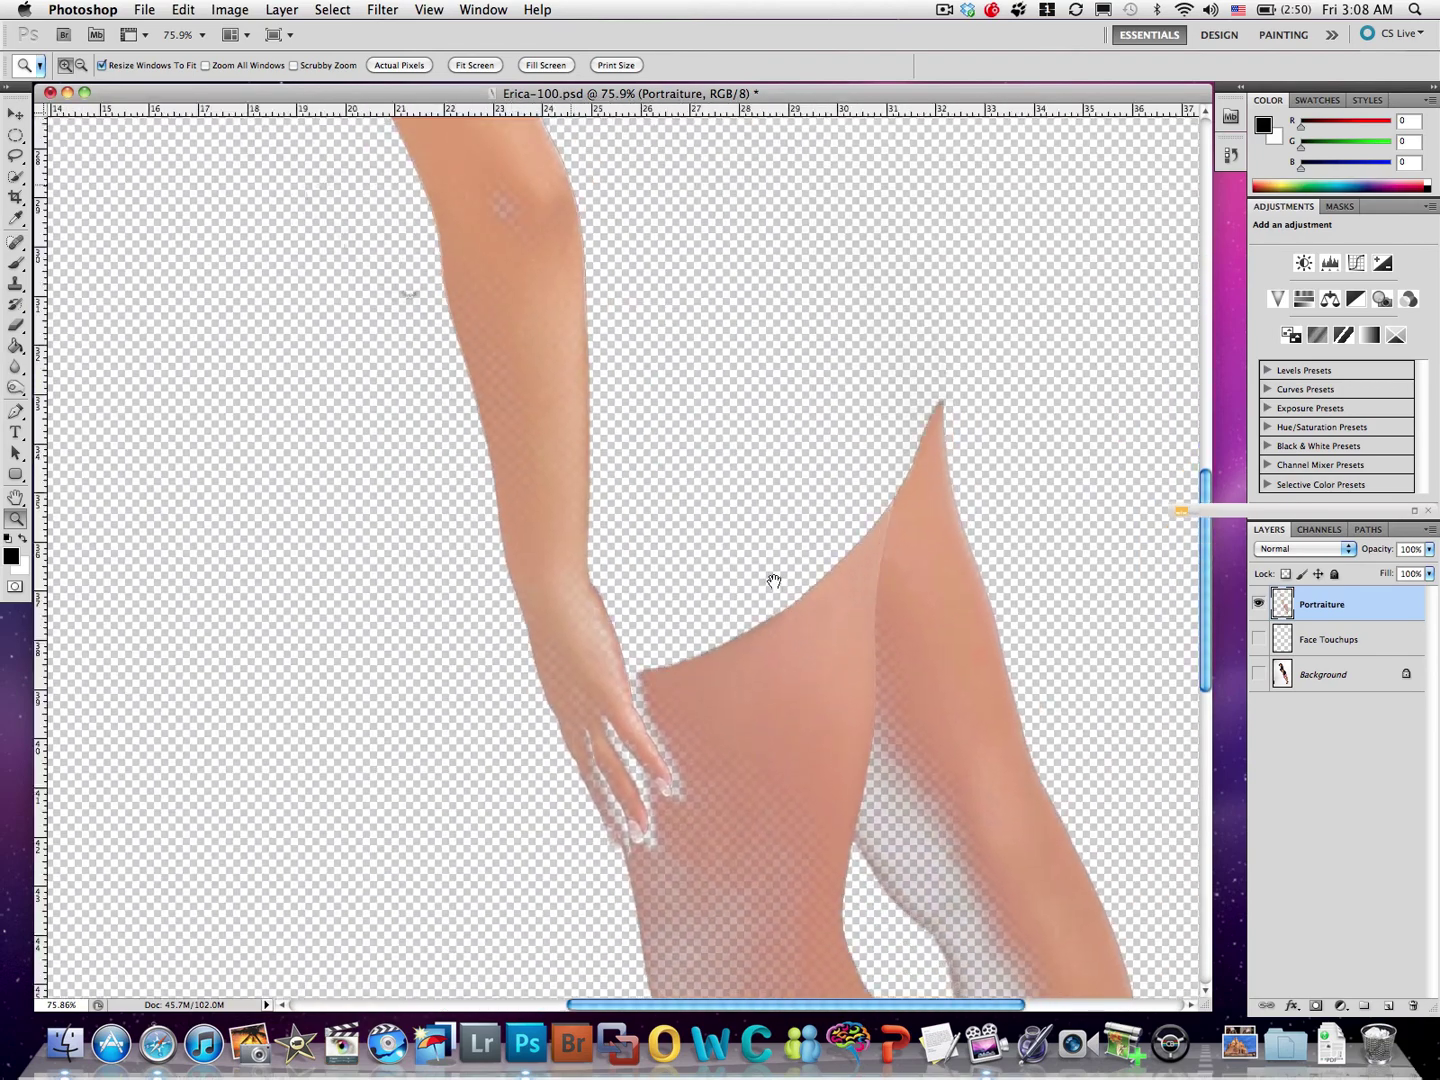
key(super+r)
scroll(706, 344, down, 12)
scroll(706, 344, right, 3)
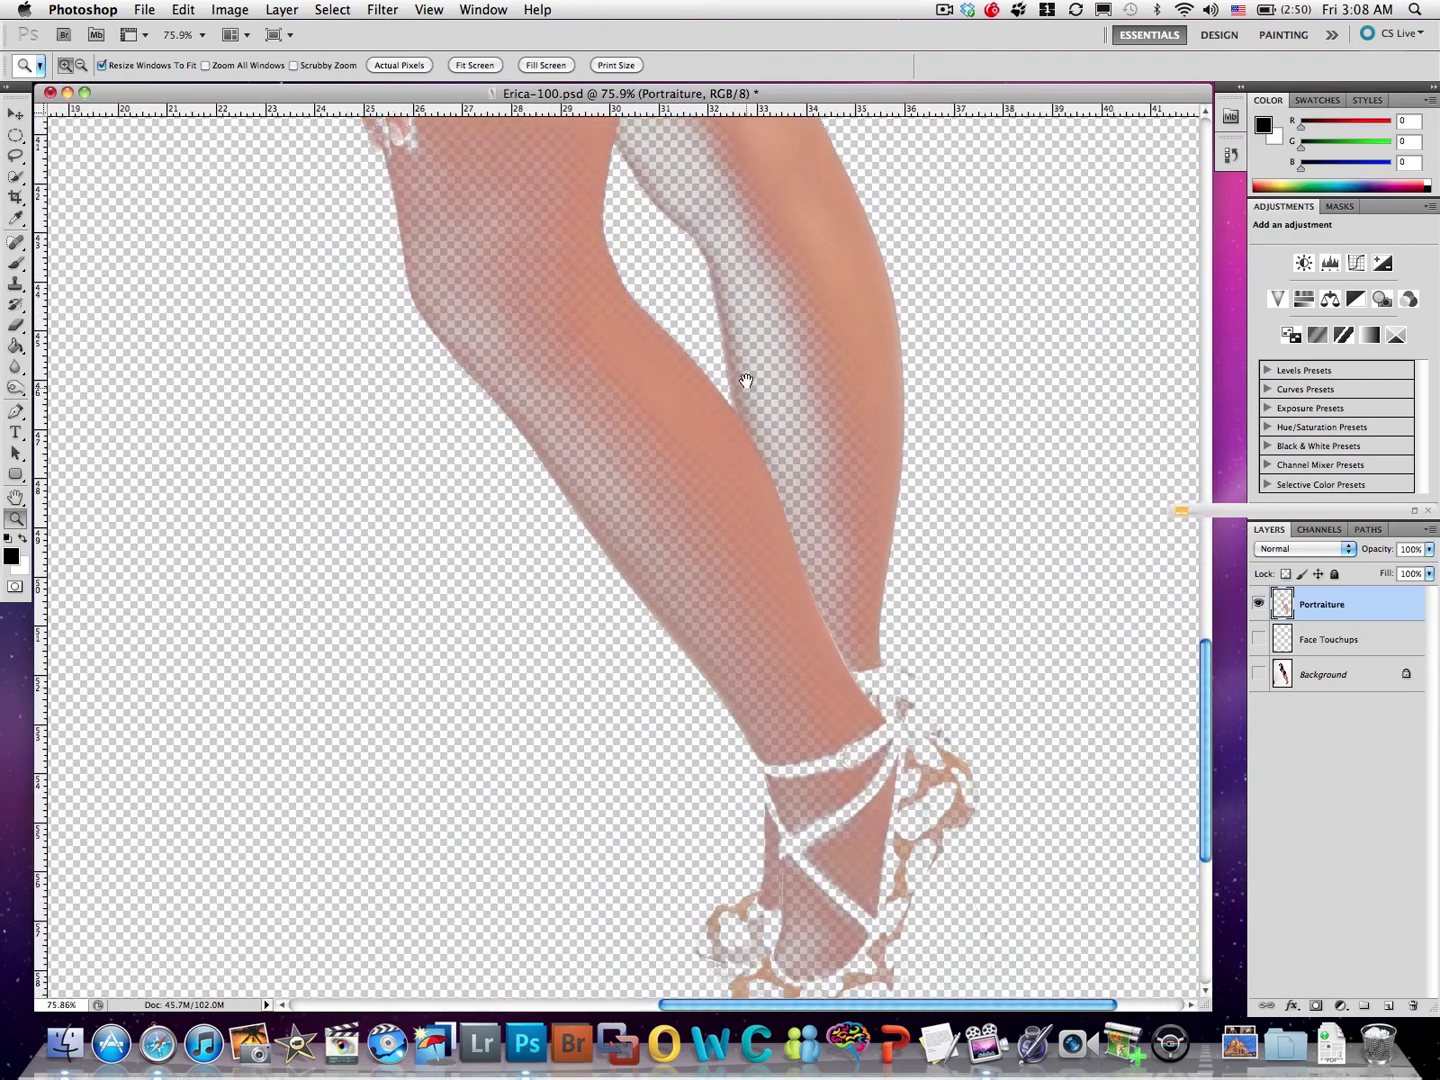
scroll(748, 383, up, 15)
scroll(748, 383, left, 4)
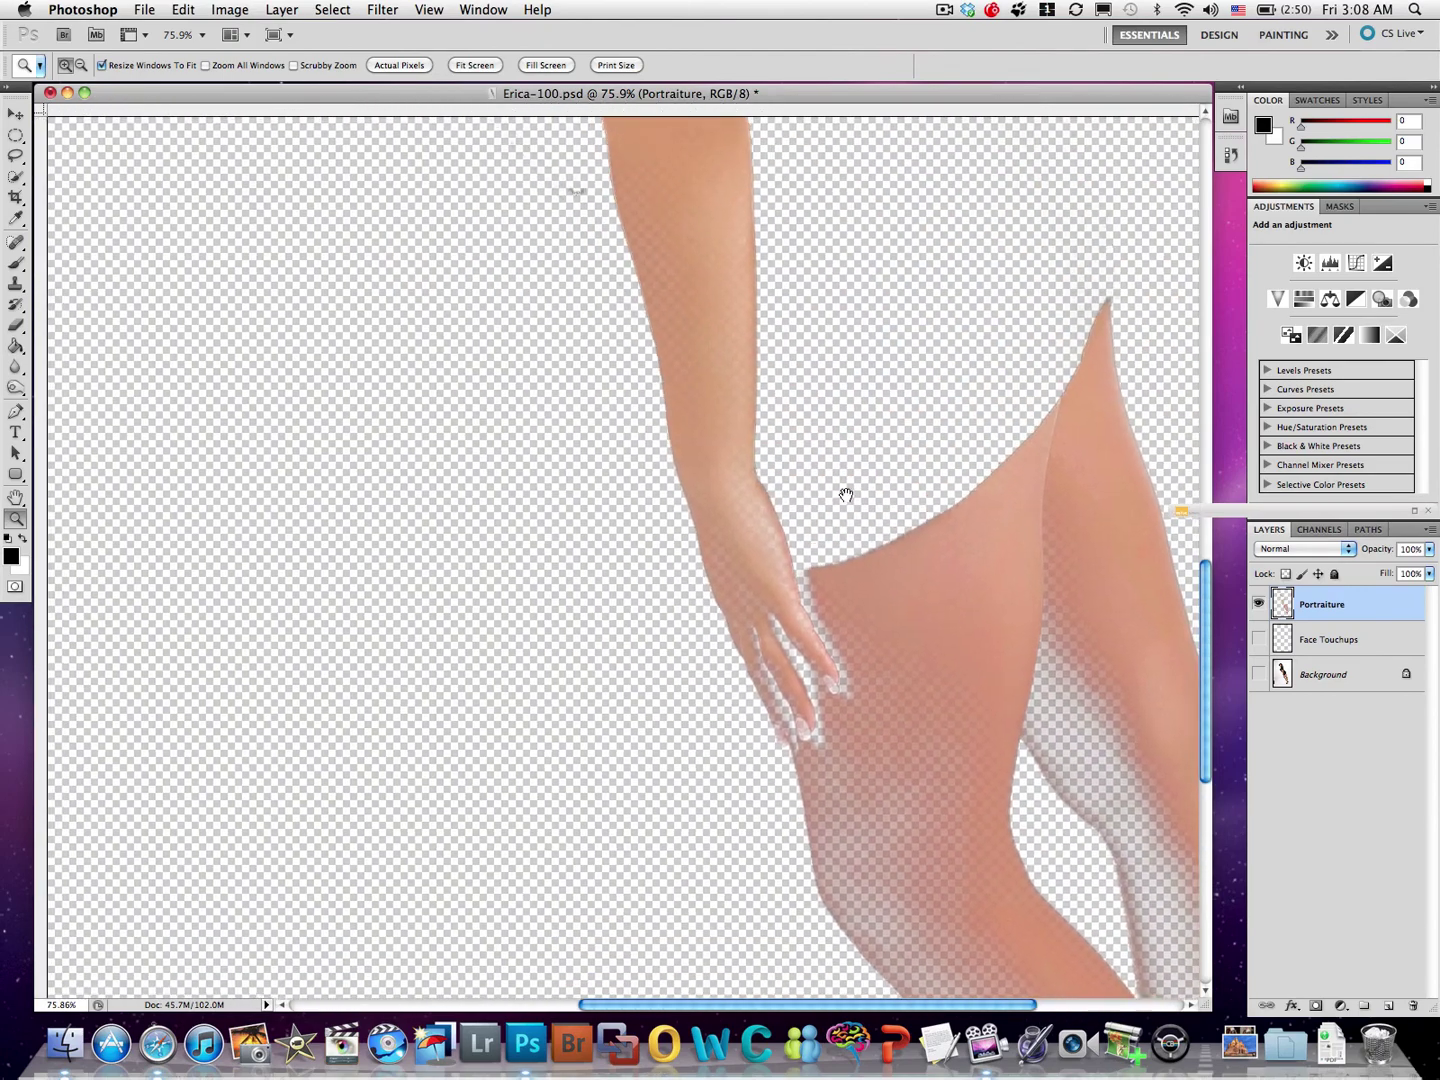
scroll(593, 338, down, 12)
scroll(593, 338, right, 4)
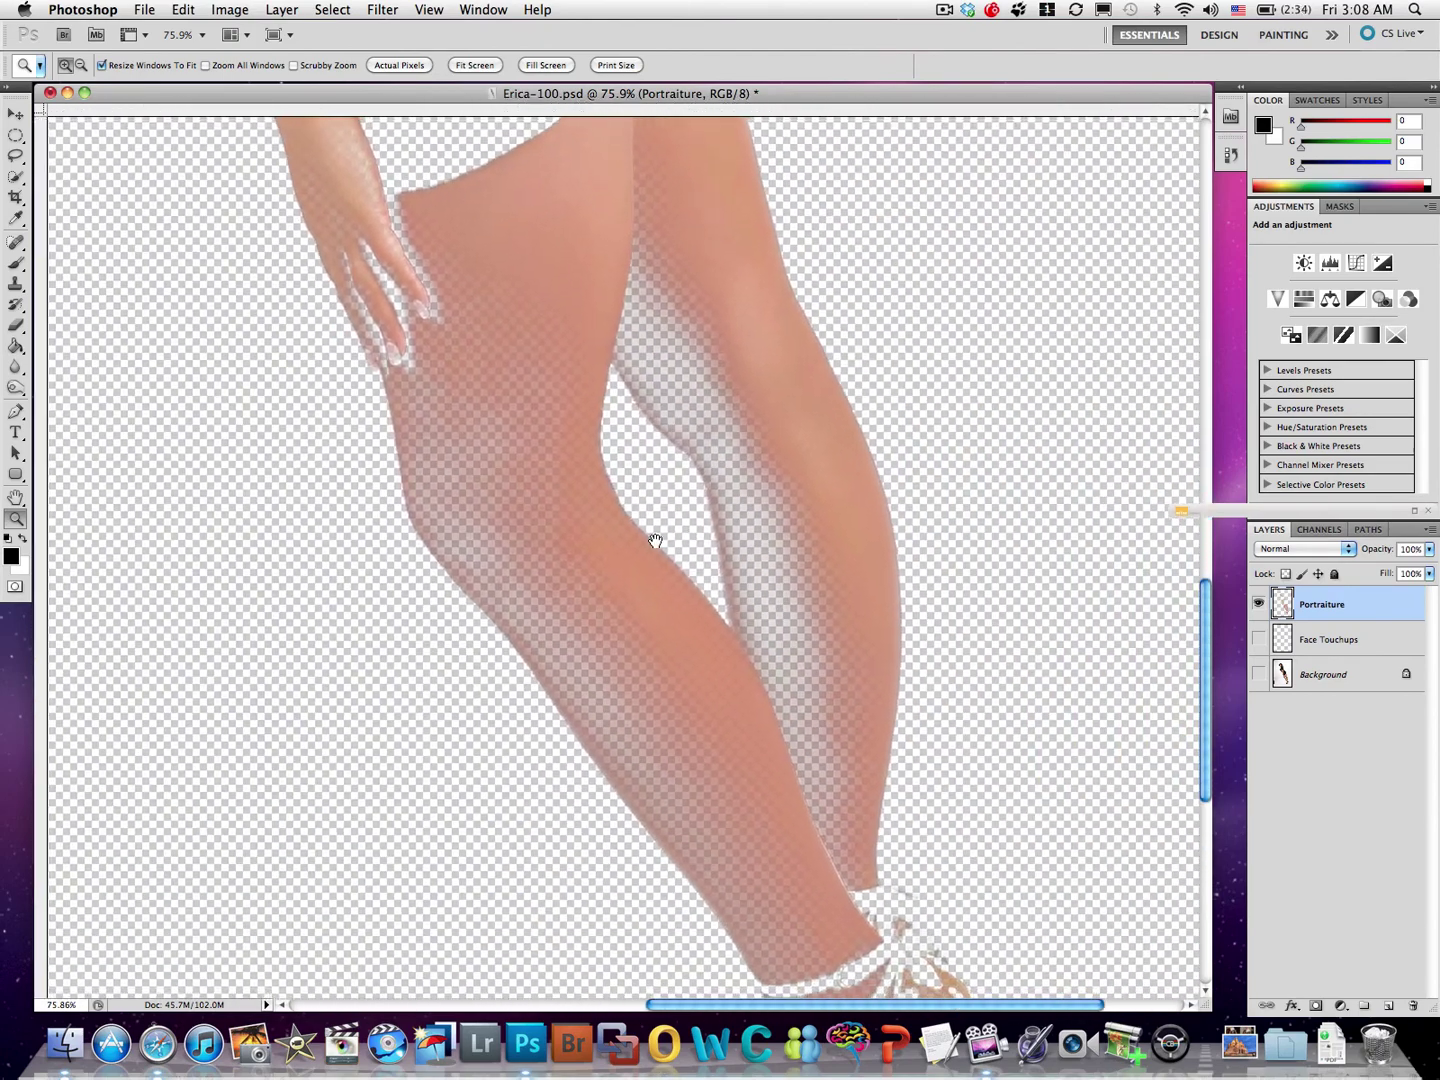
Add a white layer mask to the Portraiture layer
scroll(613, 285, up, 12)
scroll(613, 285, left, 4)
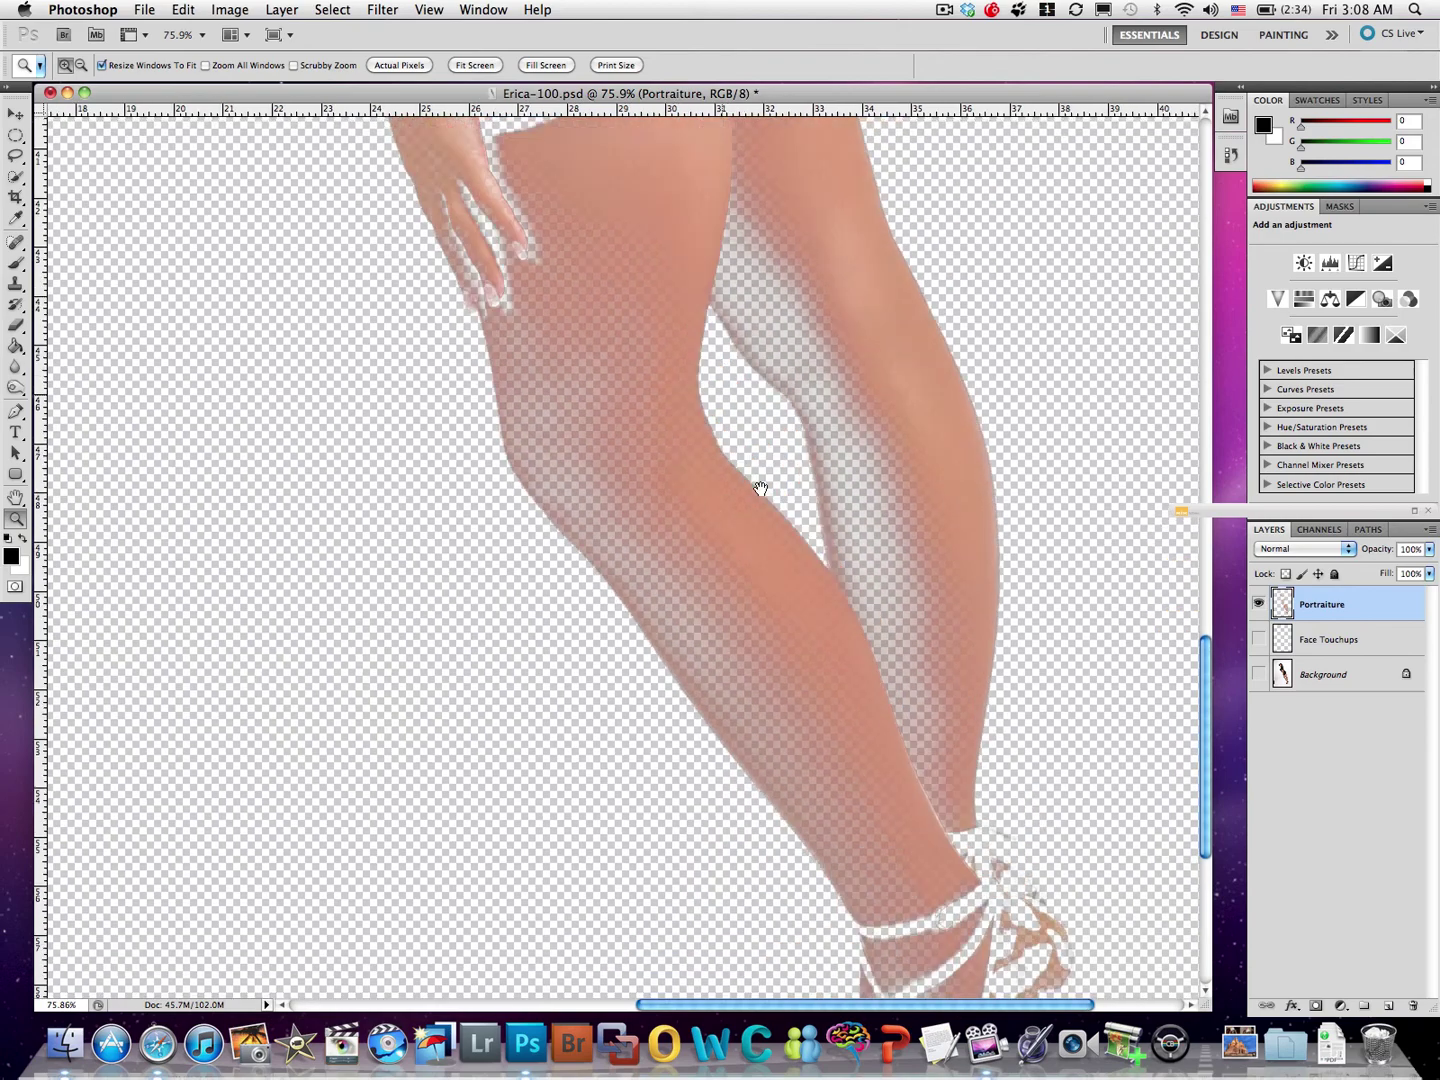
scroll(711, 428, down, 12)
scroll(711, 428, right, 4)
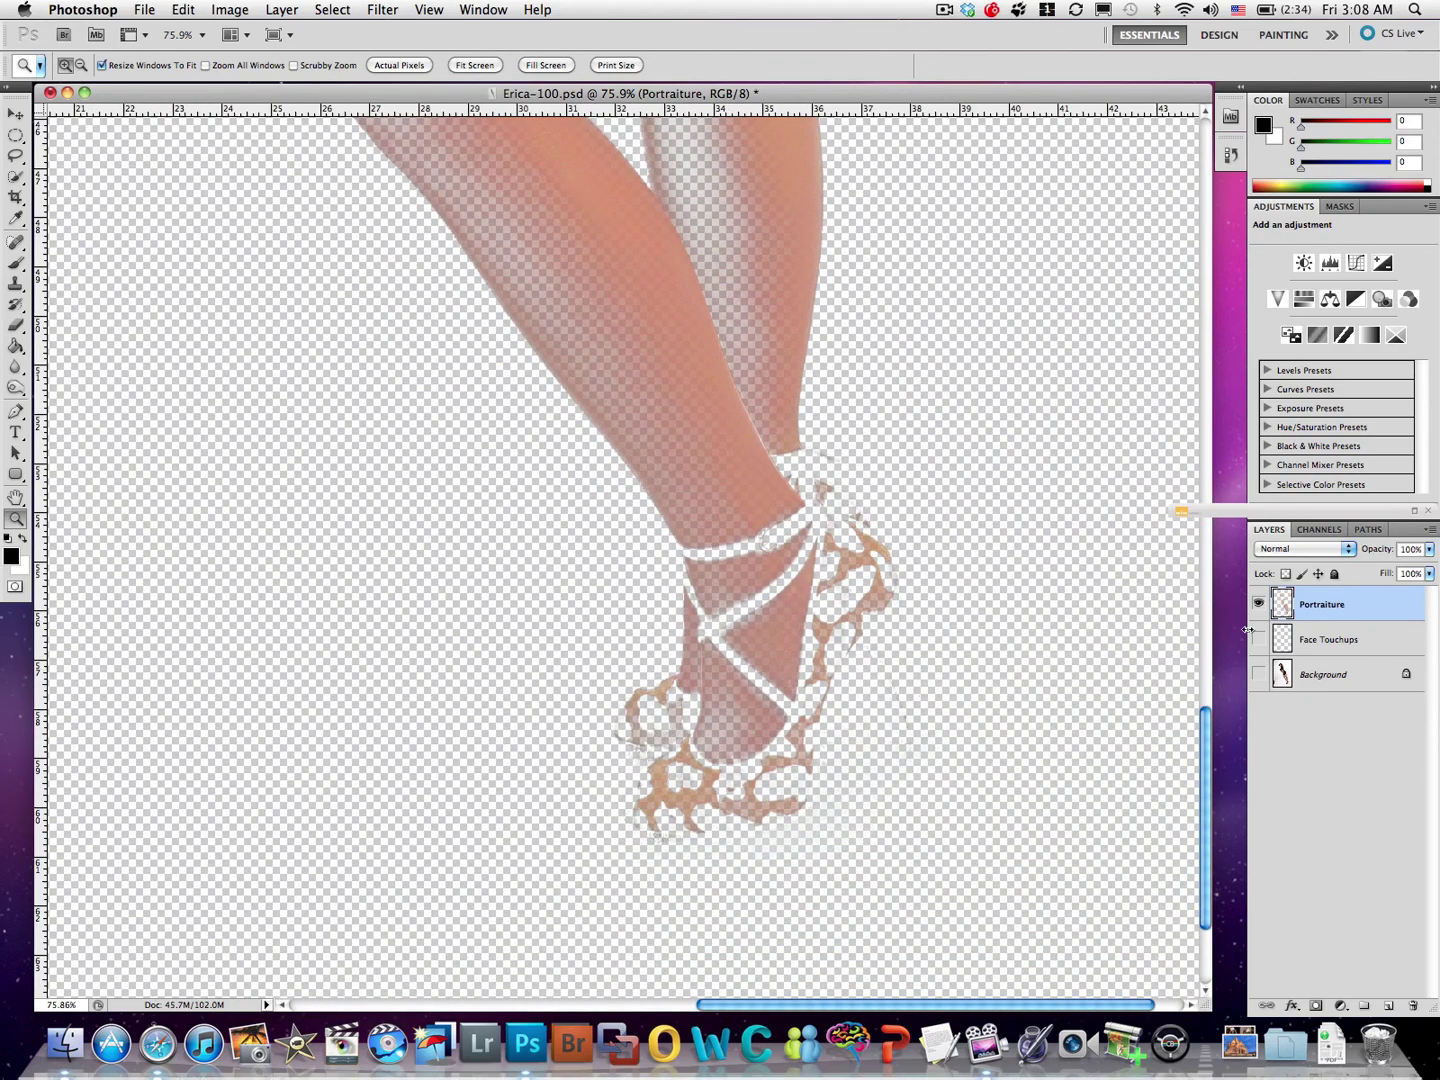
click(1316, 1006)
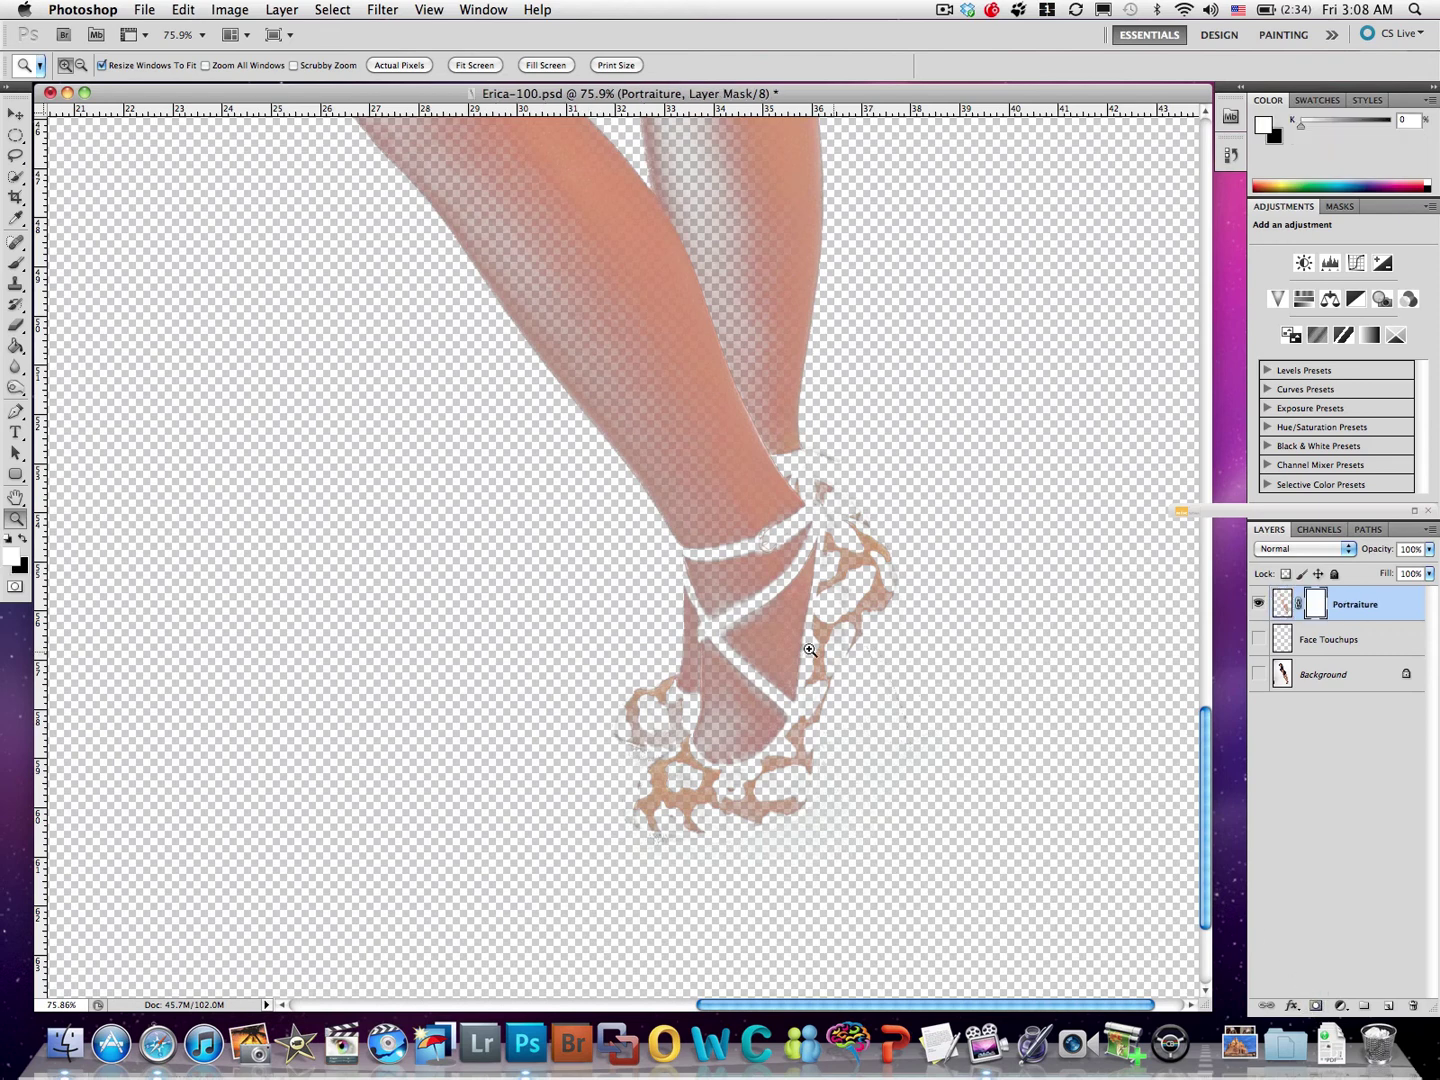
Paint the shoe areas around the foot out of the Portraiture mask using a 125 px black brush
click(16, 265)
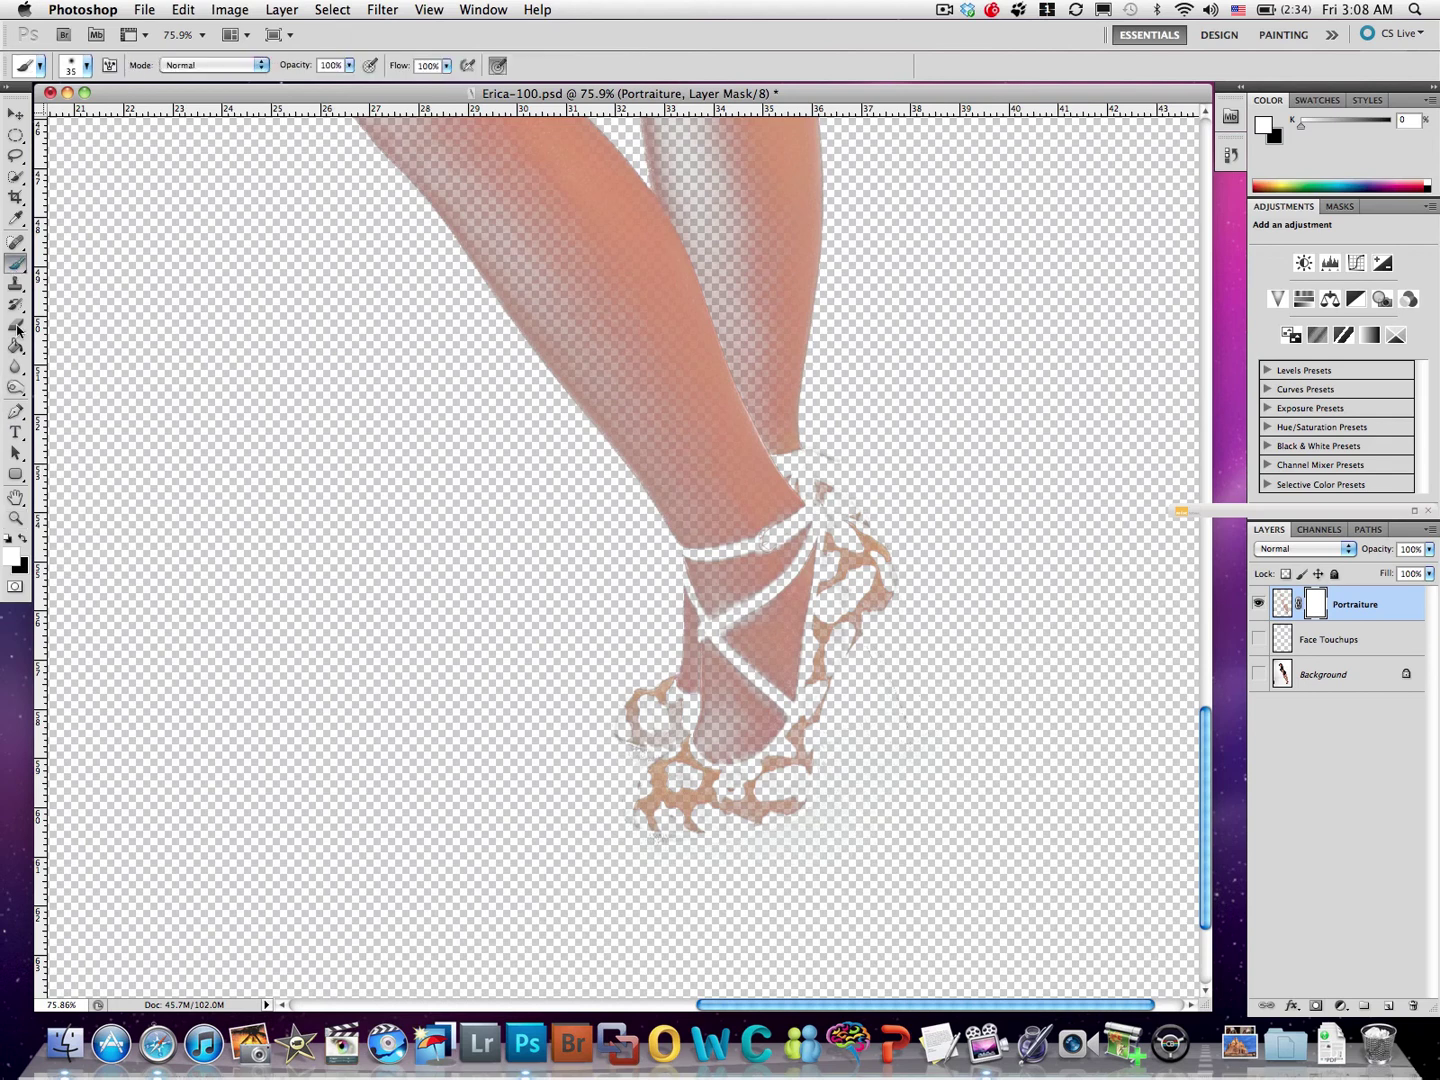
click(24, 540)
key(bracketright)
key(bracketright)
key(bracketright)
key(bracketright)
key(bracketright)
key(bracketright)
key(bracketright)
key(bracketright)
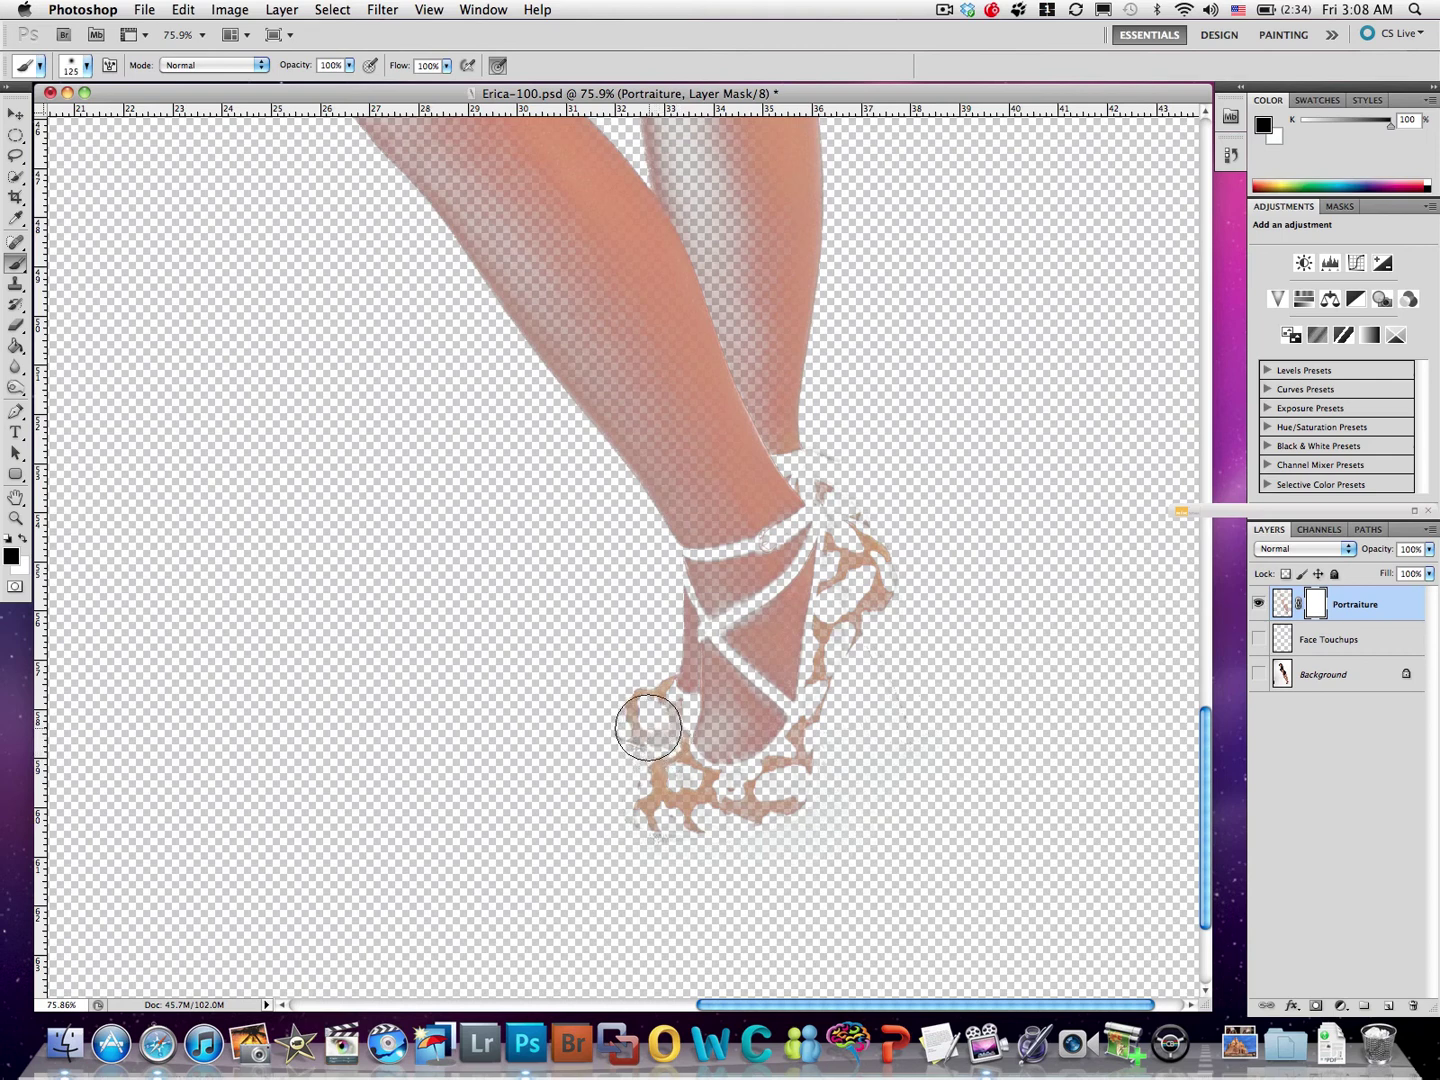
mouse_move(643, 729)
mouse_down()
mouse_move(647, 694)
mouse_move(651, 809)
mouse_move(649, 755)
mouse_move(664, 783)
mouse_move(653, 727)
mouse_move(691, 809)
mouse_move(769, 781)
mouse_move(633, 830)
mouse_move(810, 804)
mouse_move(784, 781)
mouse_move(848, 658)
mouse_move(847, 593)
mouse_move(843, 649)
mouse_move(871, 566)
mouse_move(854, 546)
mouse_move(851, 486)
mouse_up()
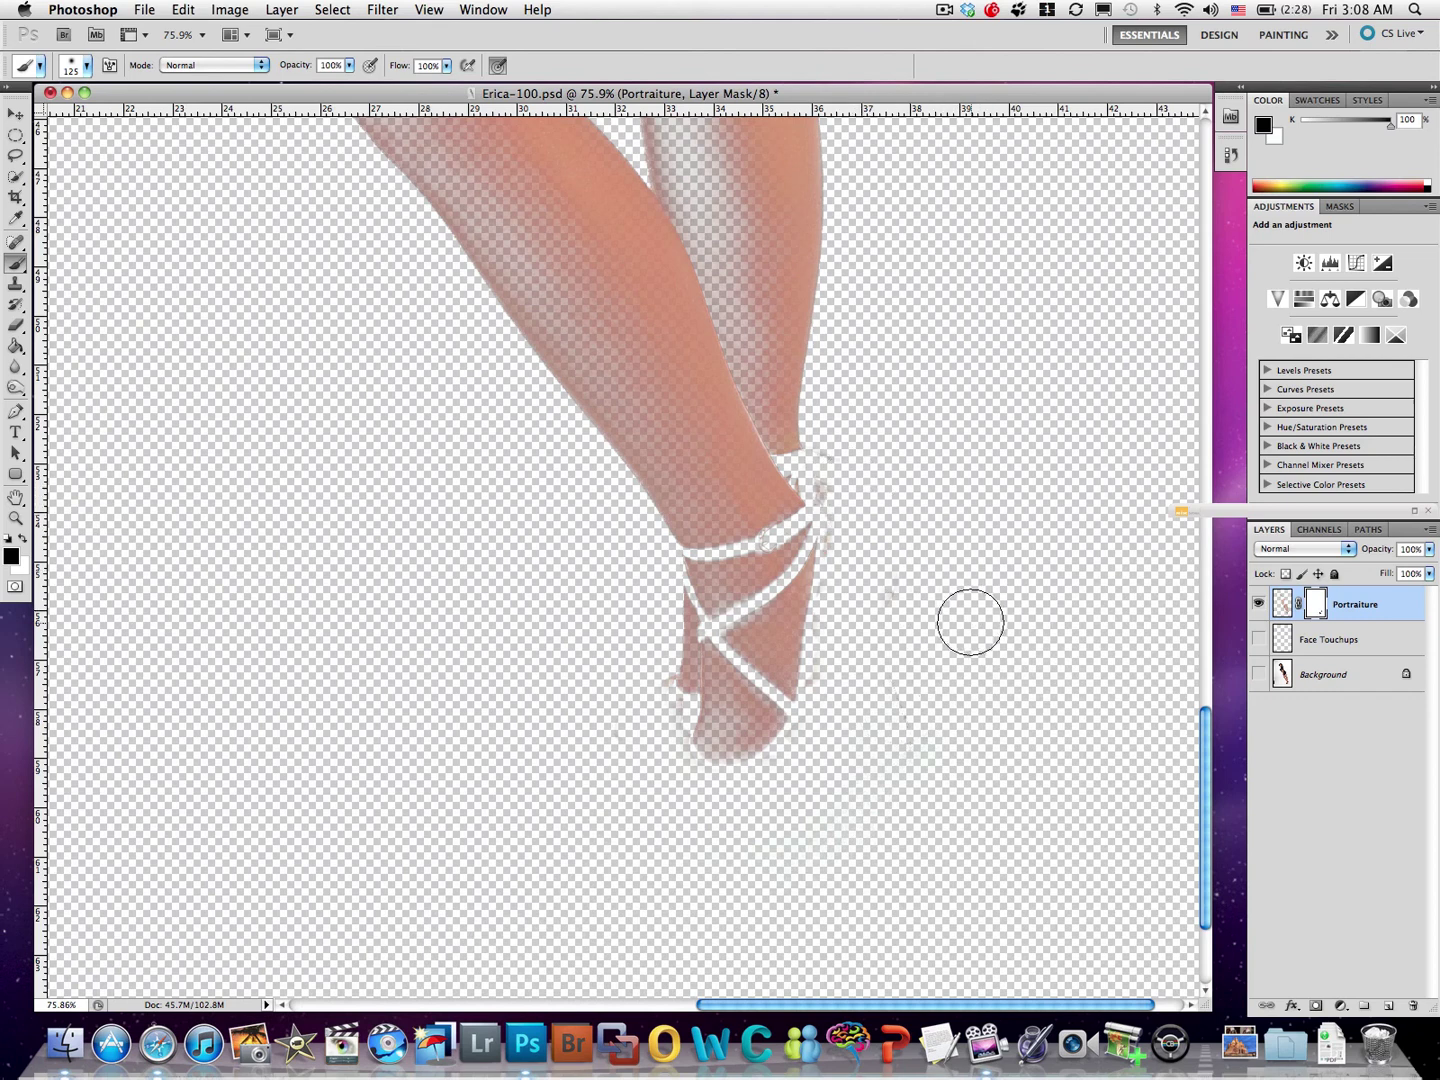
Paint black on the Portraiture mask over the stray speck beside the elbow and the long hair strands down the back
key(x)
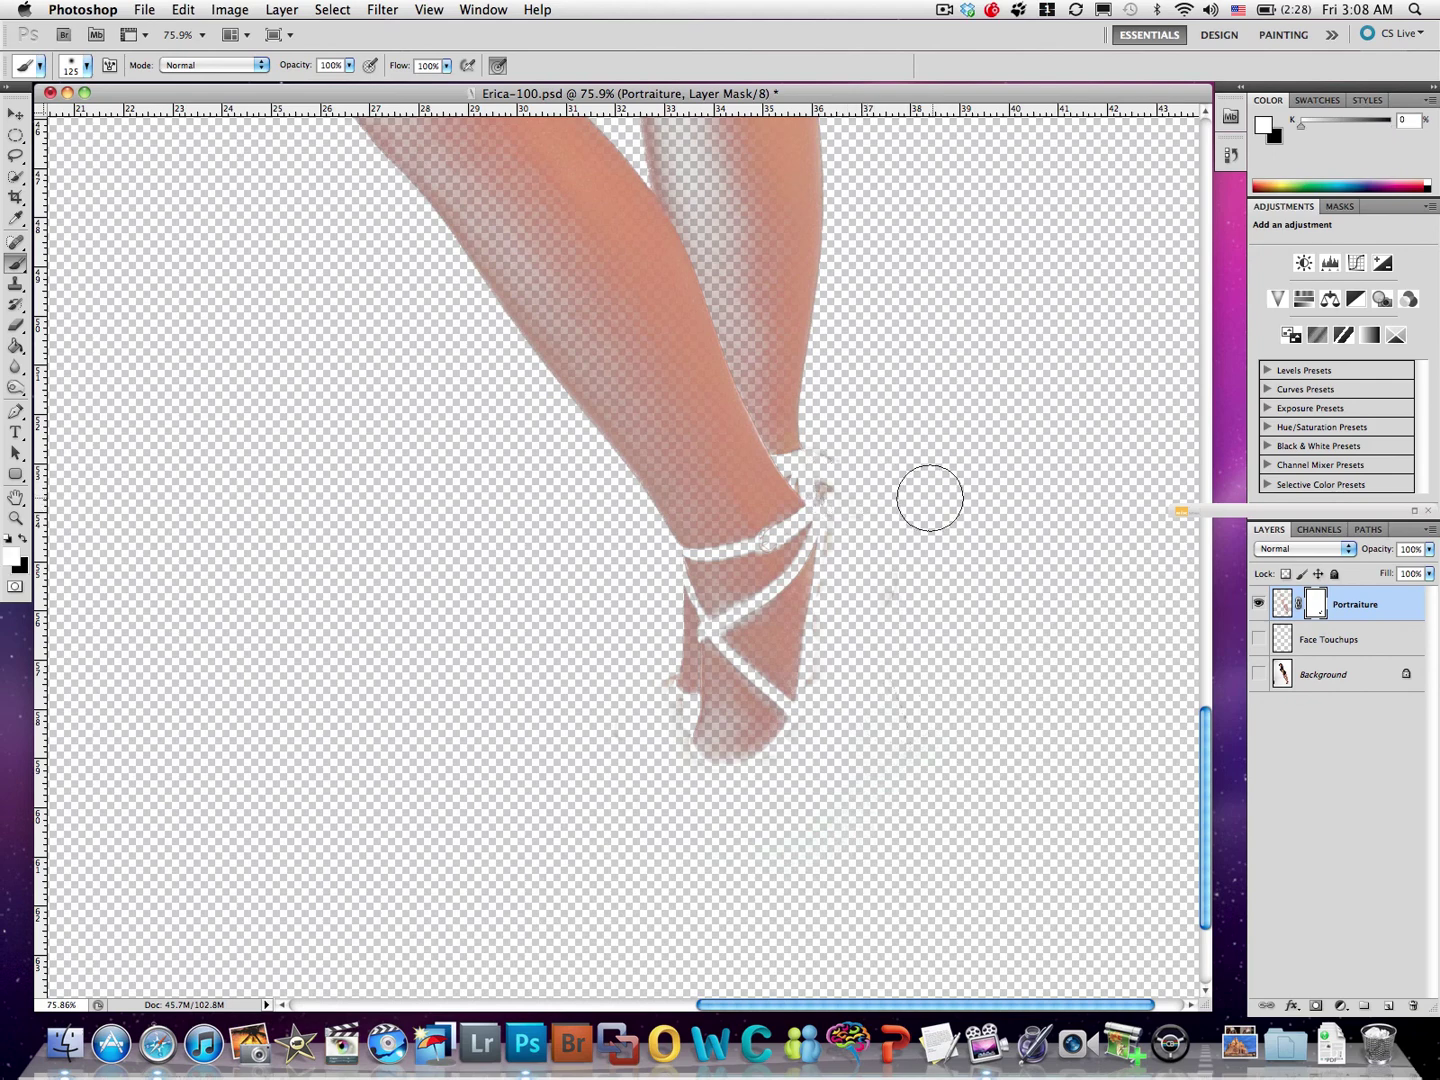
scroll(933, 504, up, 15)
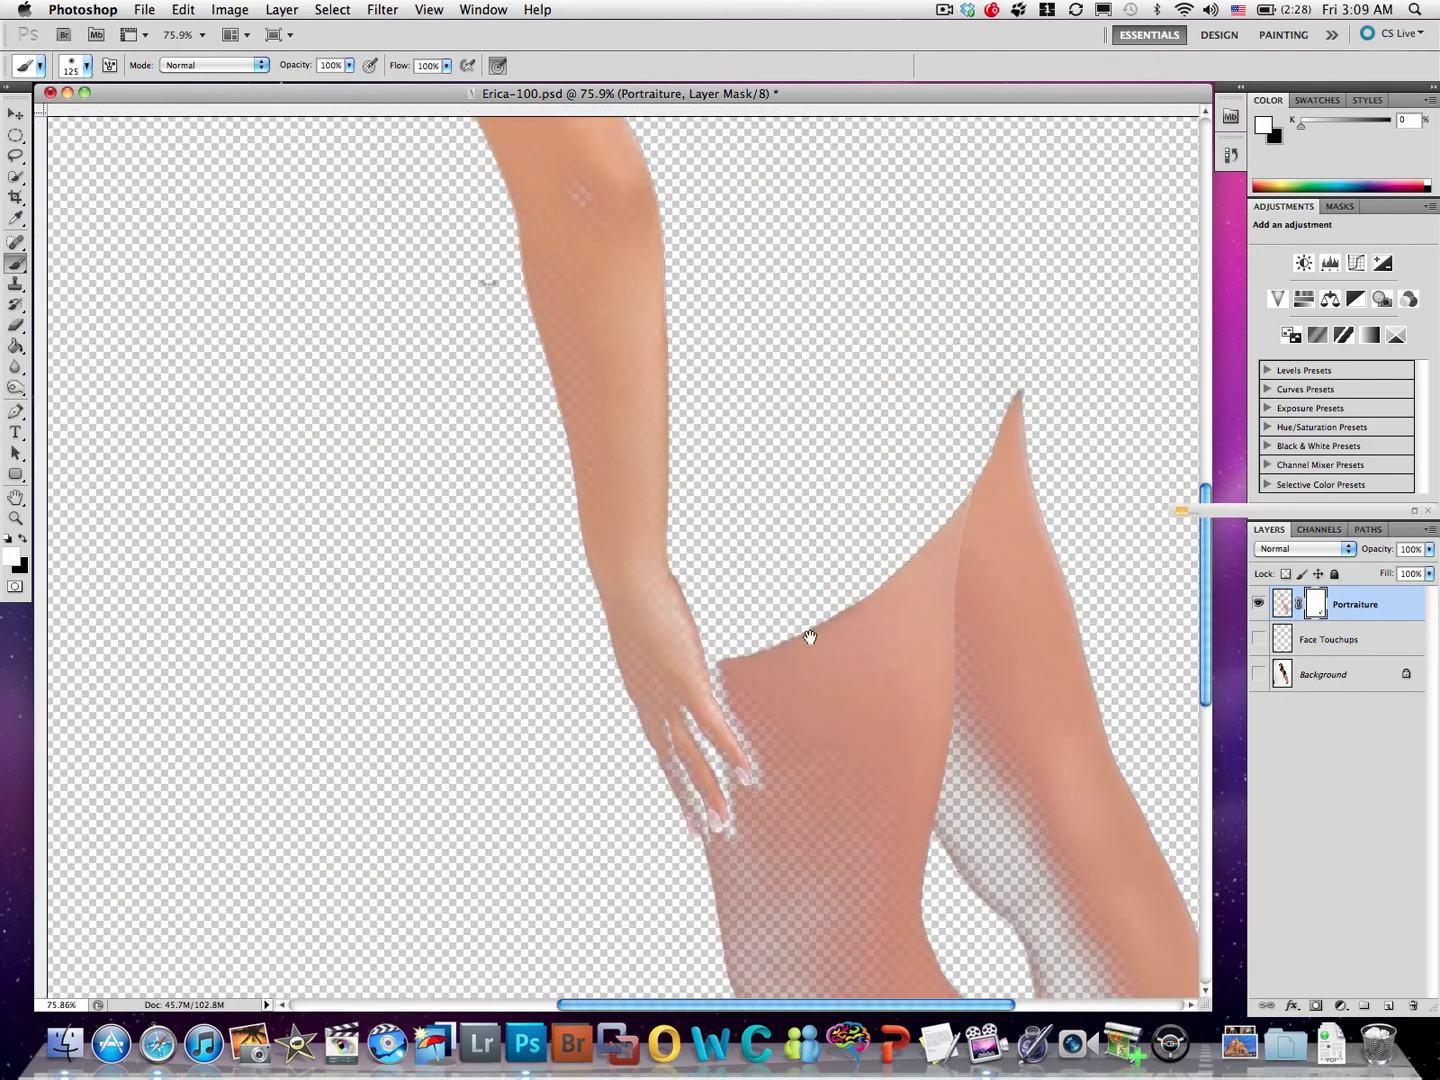
scroll(810, 637, down, 10)
key(super+r)
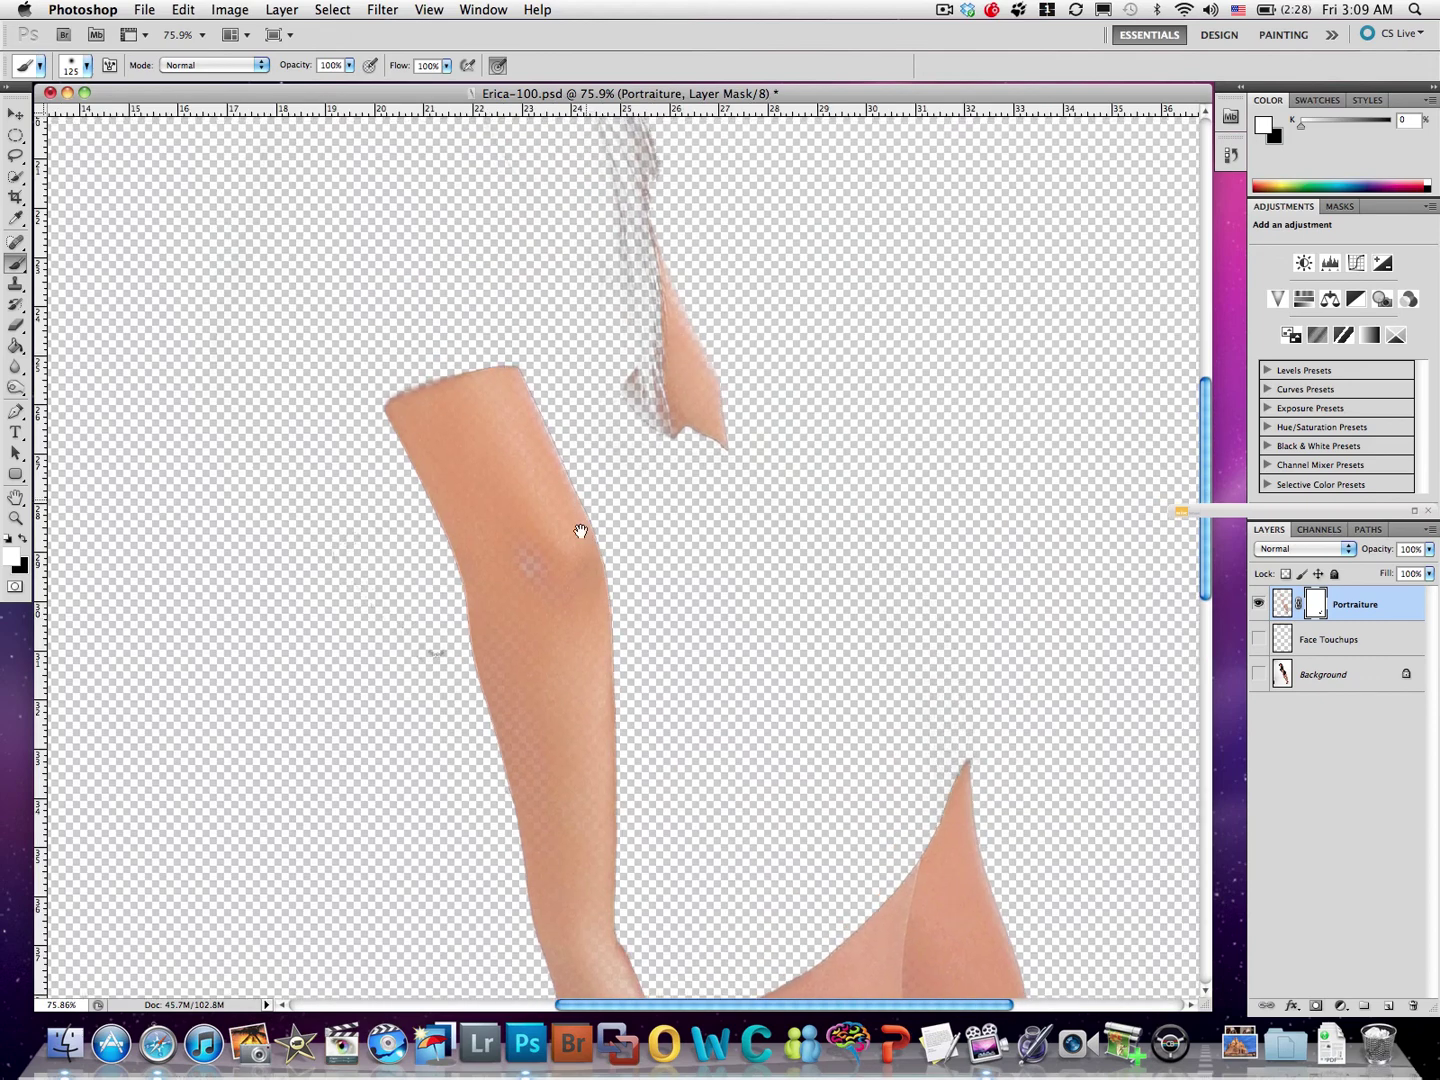
mouse_move(580, 531)
mouse_down()
mouse_move(704, 678)
mouse_move(738, 748)
mouse_up()
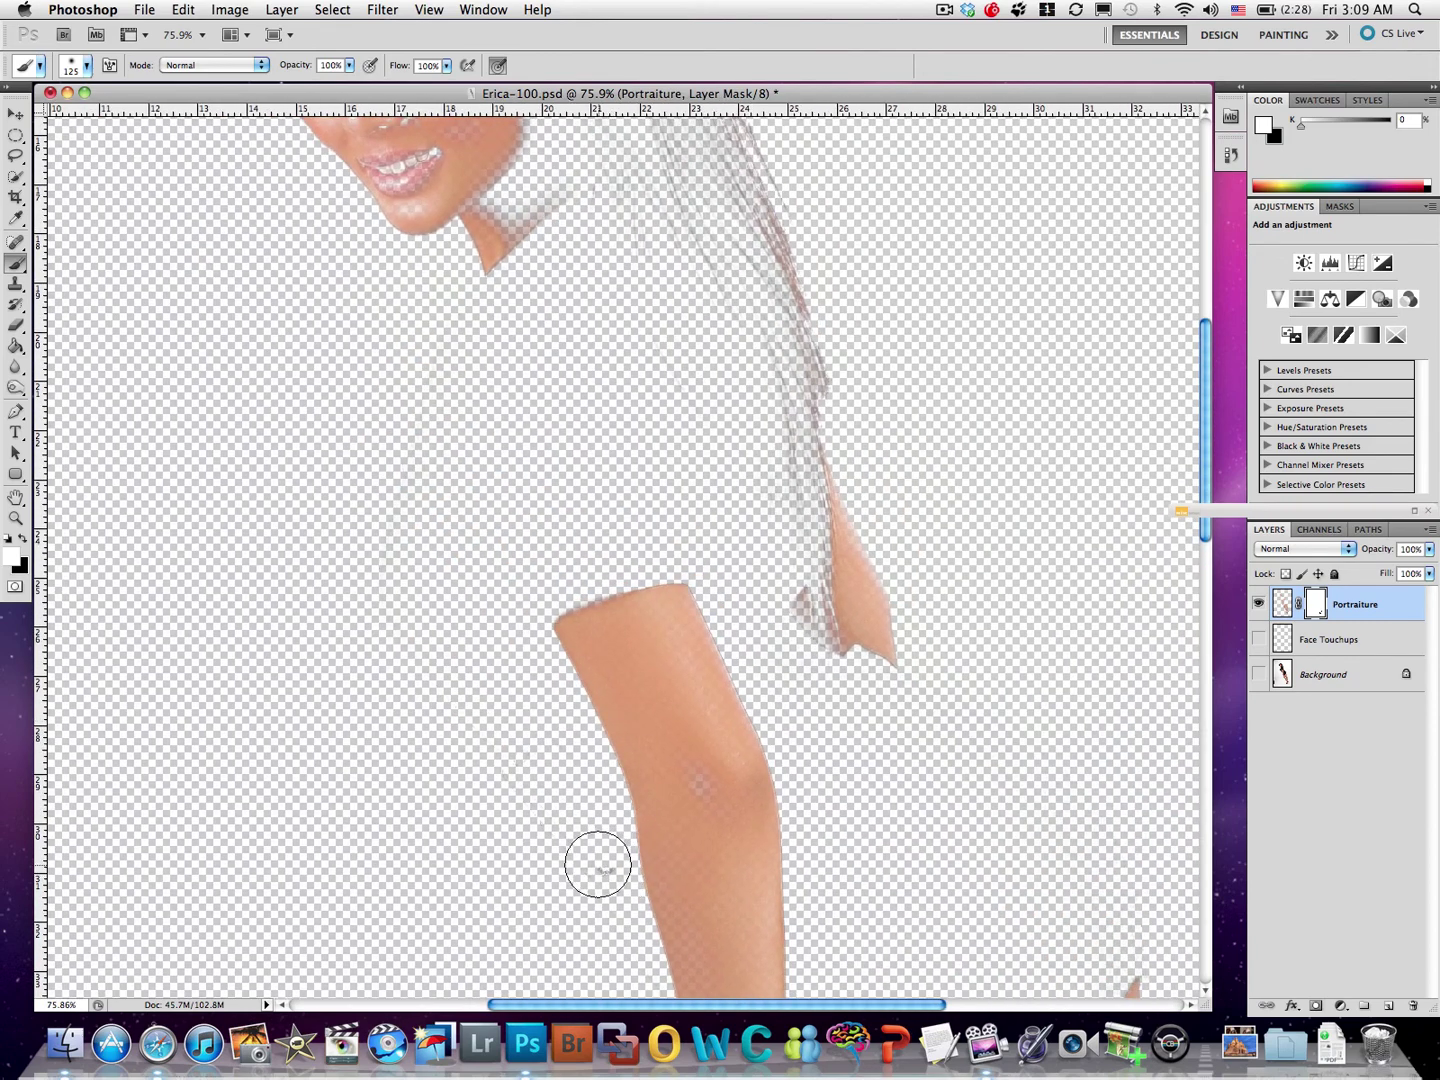
key(x)
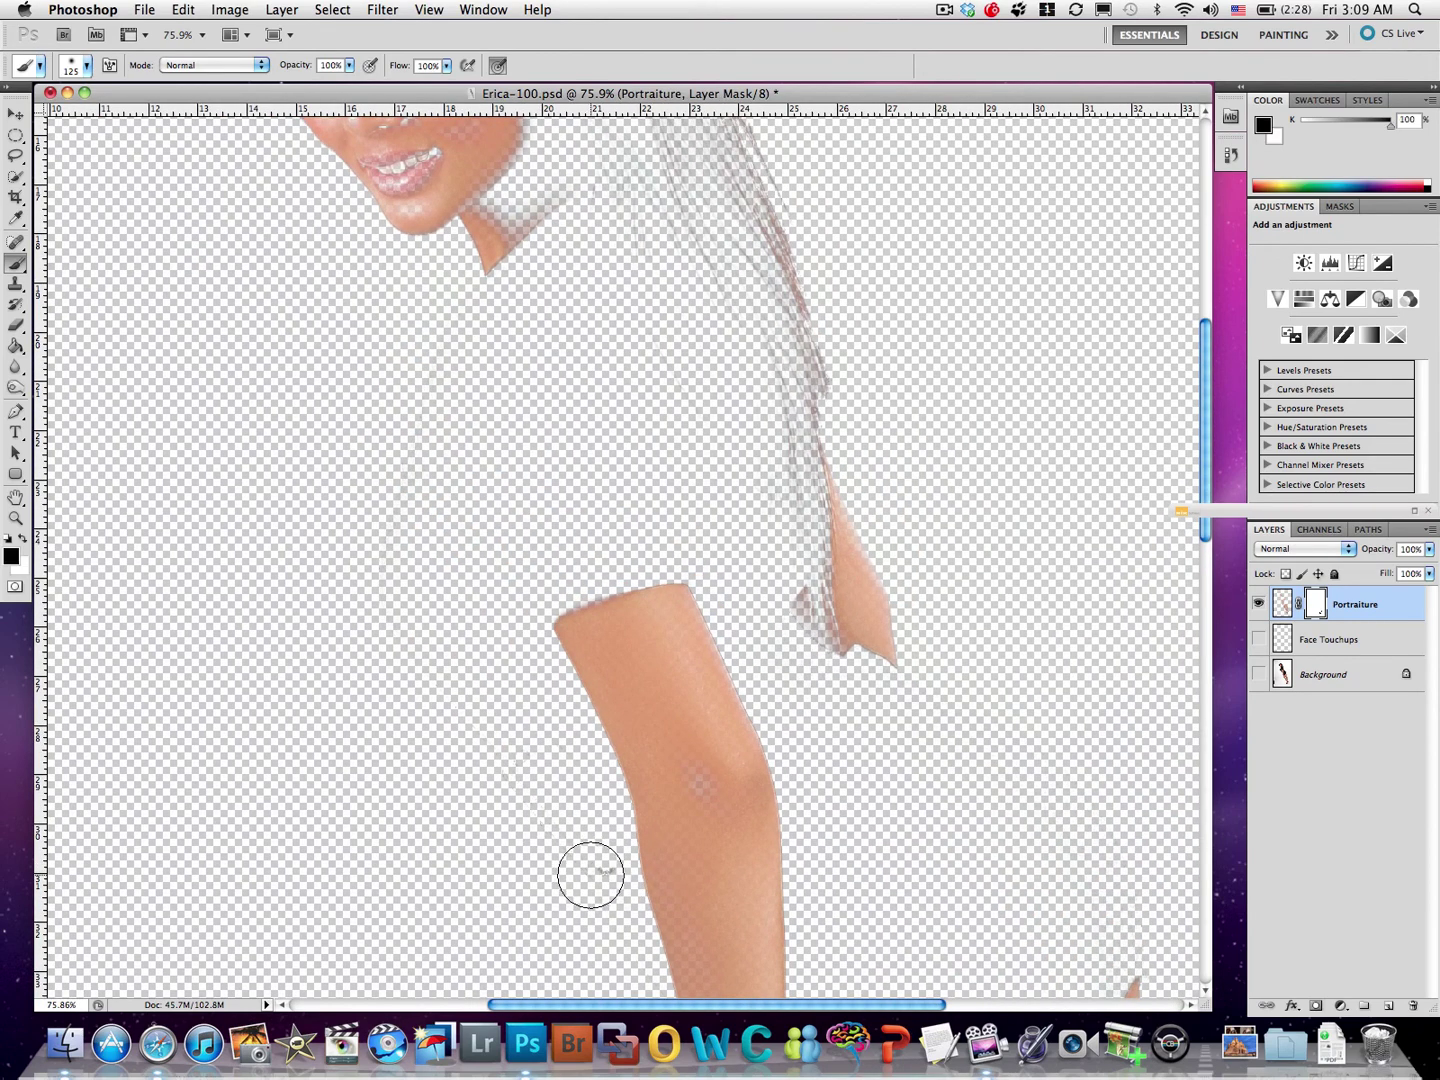
mouse_move(726, 513)
mouse_down()
mouse_move(713, 546)
mouse_move(744, 737)
mouse_up()
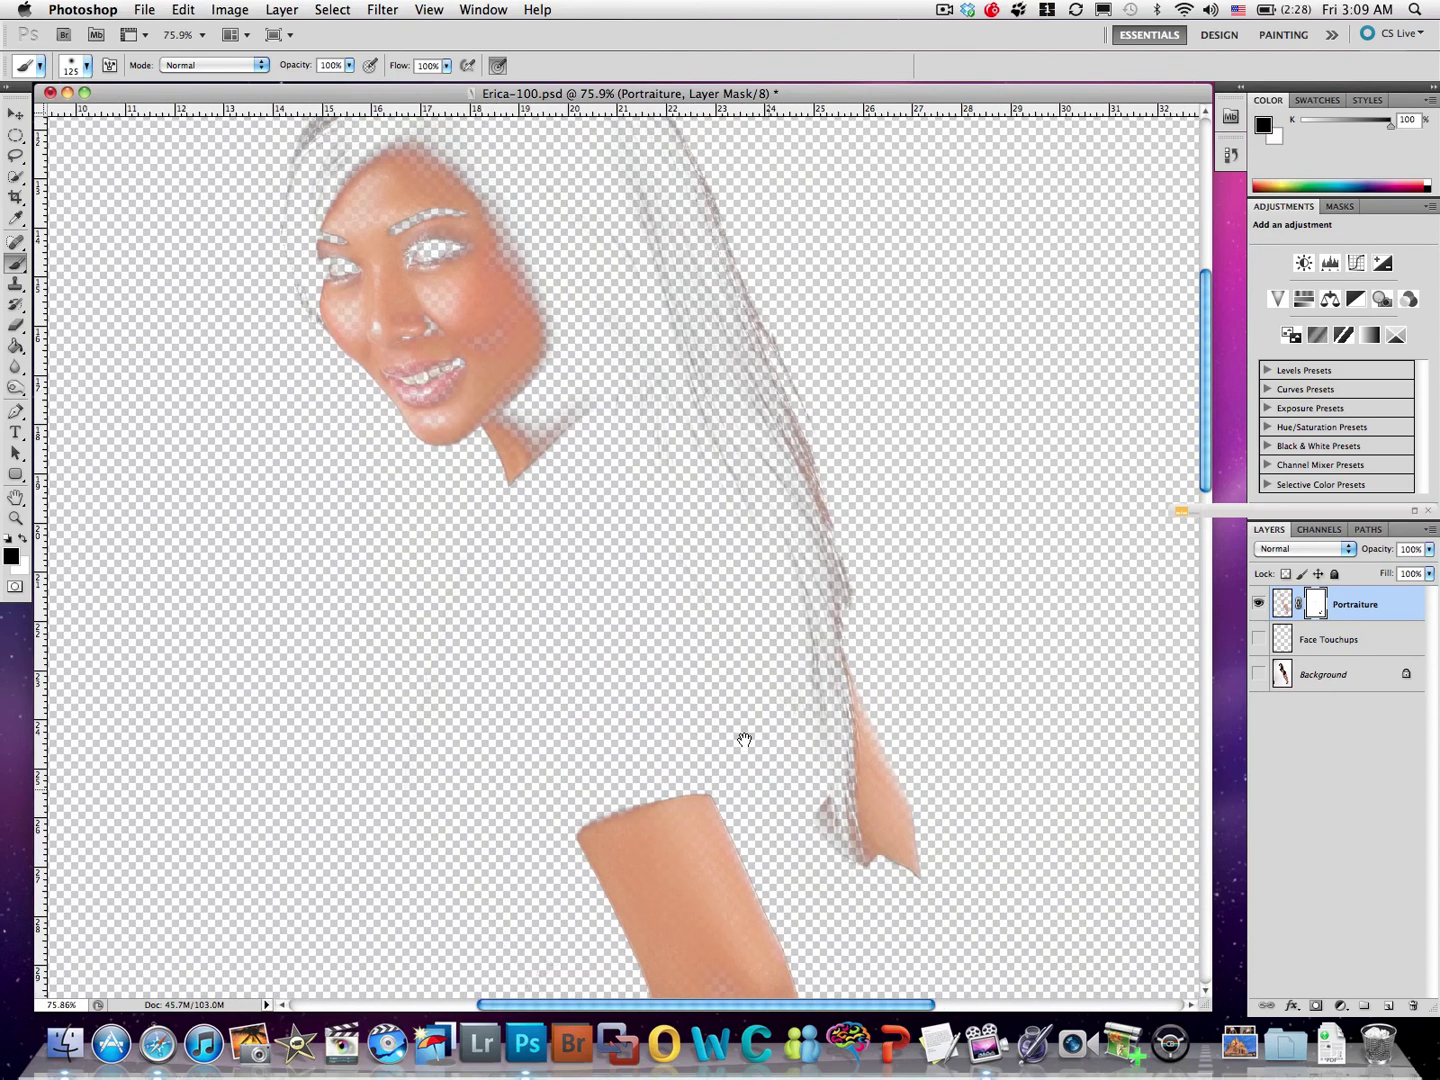
drag(726, 566, 665, 631)
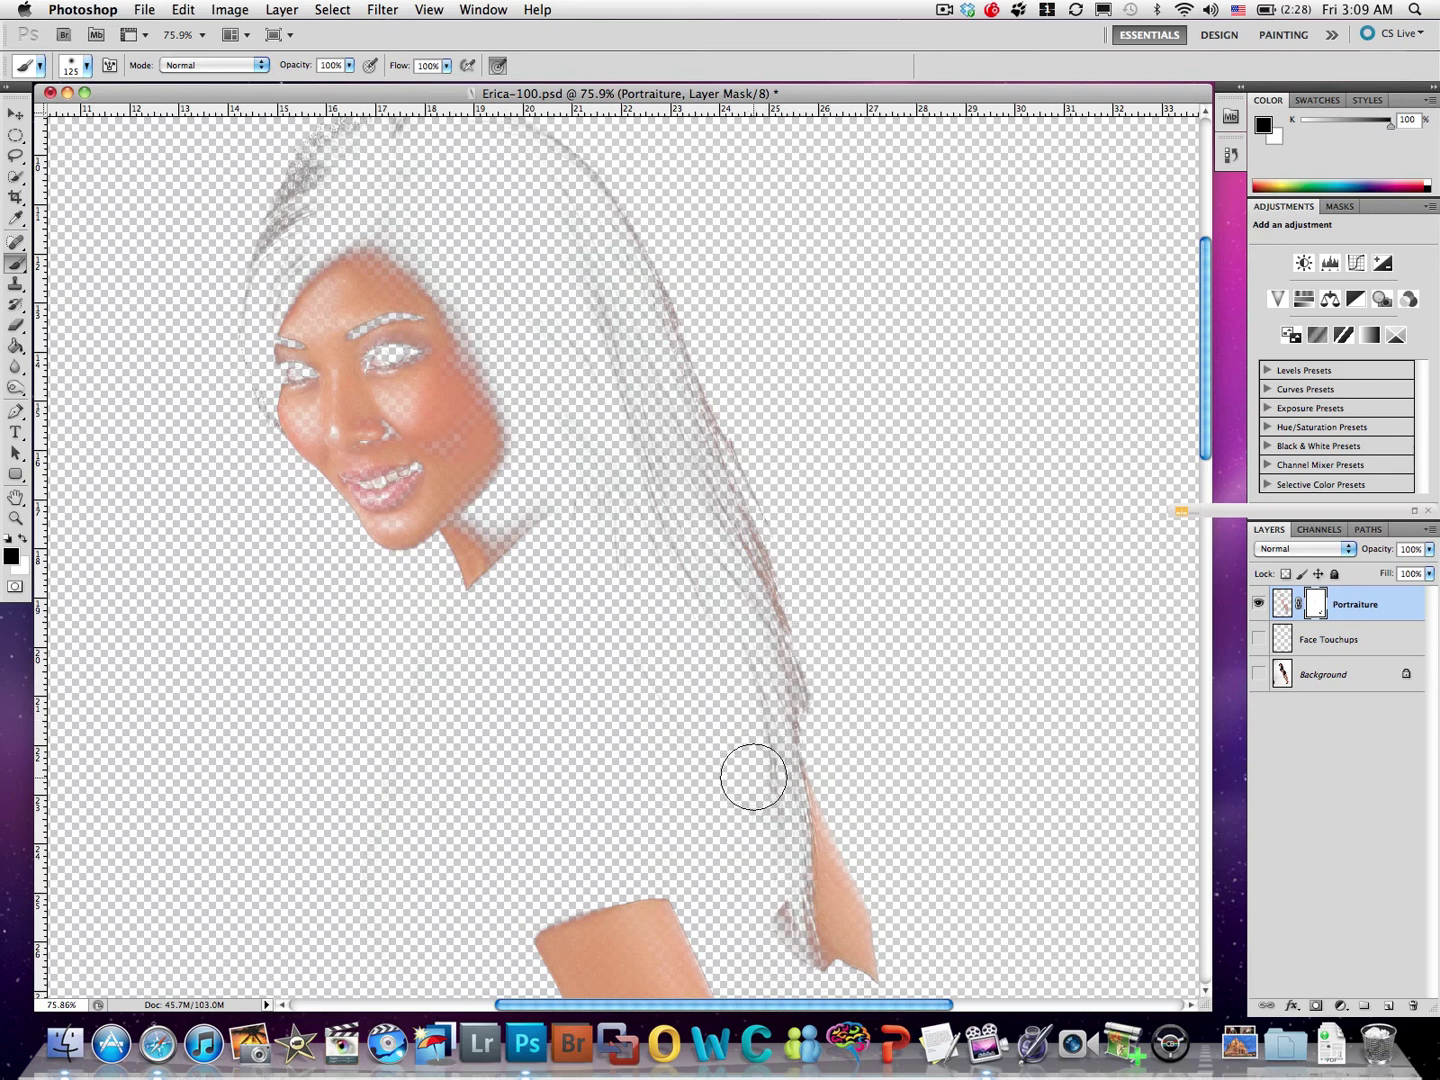
mouse_move(752, 746)
mouse_down()
mouse_move(779, 672)
mouse_move(748, 650)
mouse_move(754, 566)
mouse_move(720, 523)
mouse_move(740, 502)
mouse_move(688, 489)
mouse_move(651, 436)
mouse_move(662, 568)
mouse_move(685, 494)
mouse_move(613, 284)
mouse_move(717, 447)
mouse_up()
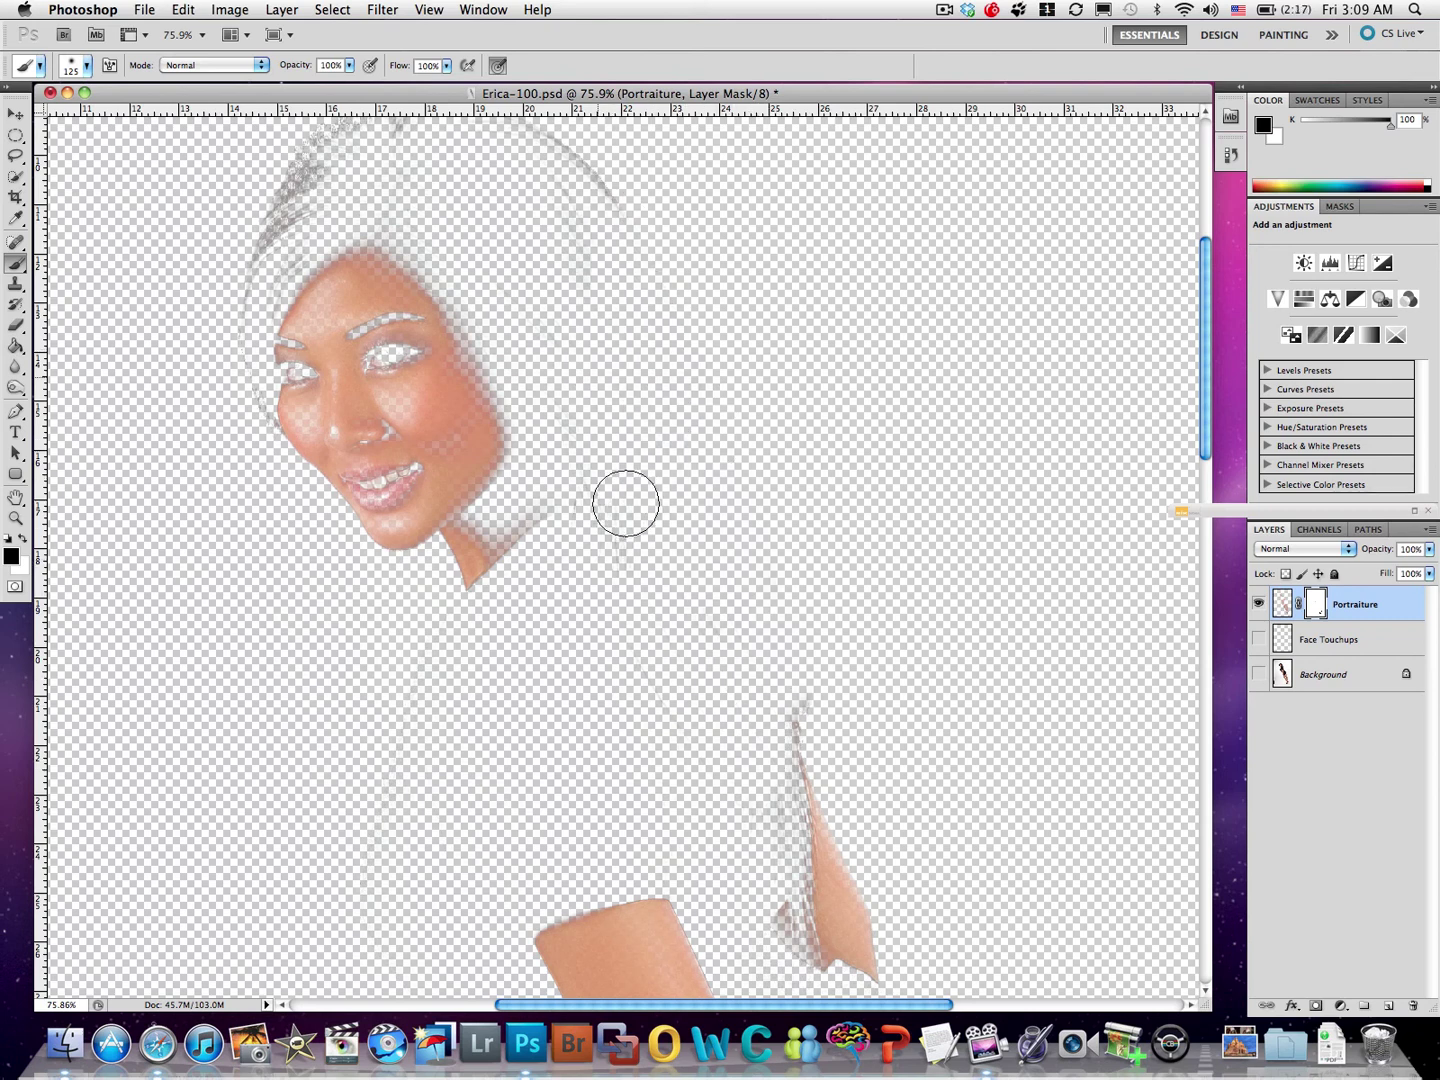
Move the Portraiture layer with its mask down and to the right, away from its original position
key(v)
key(shift+Down)
key(shift+Down)
key(shift+Down)
key(shift+Down)
key(shift+Down)
key(shift+Down)
key(shift+Down)
key(shift+Down)
key(shift+Down)
key(shift+Down)
key(shift+Down)
key(shift+Down)
key(shift+Down)
key(shift+Down)
key(shift+Down)
key(shift+Down)
key(shift+Down)
key(shift+Down)
key(shift+Down)
key(shift+Down)
key(shift+Right)
key(shift+Right)
key(shift+Right)
key(shift+Right)
key(shift+Right)
key(shift+Right)
key(shift+Right)
key(shift+Right)
key(shift+Right)
key(shift+Right)
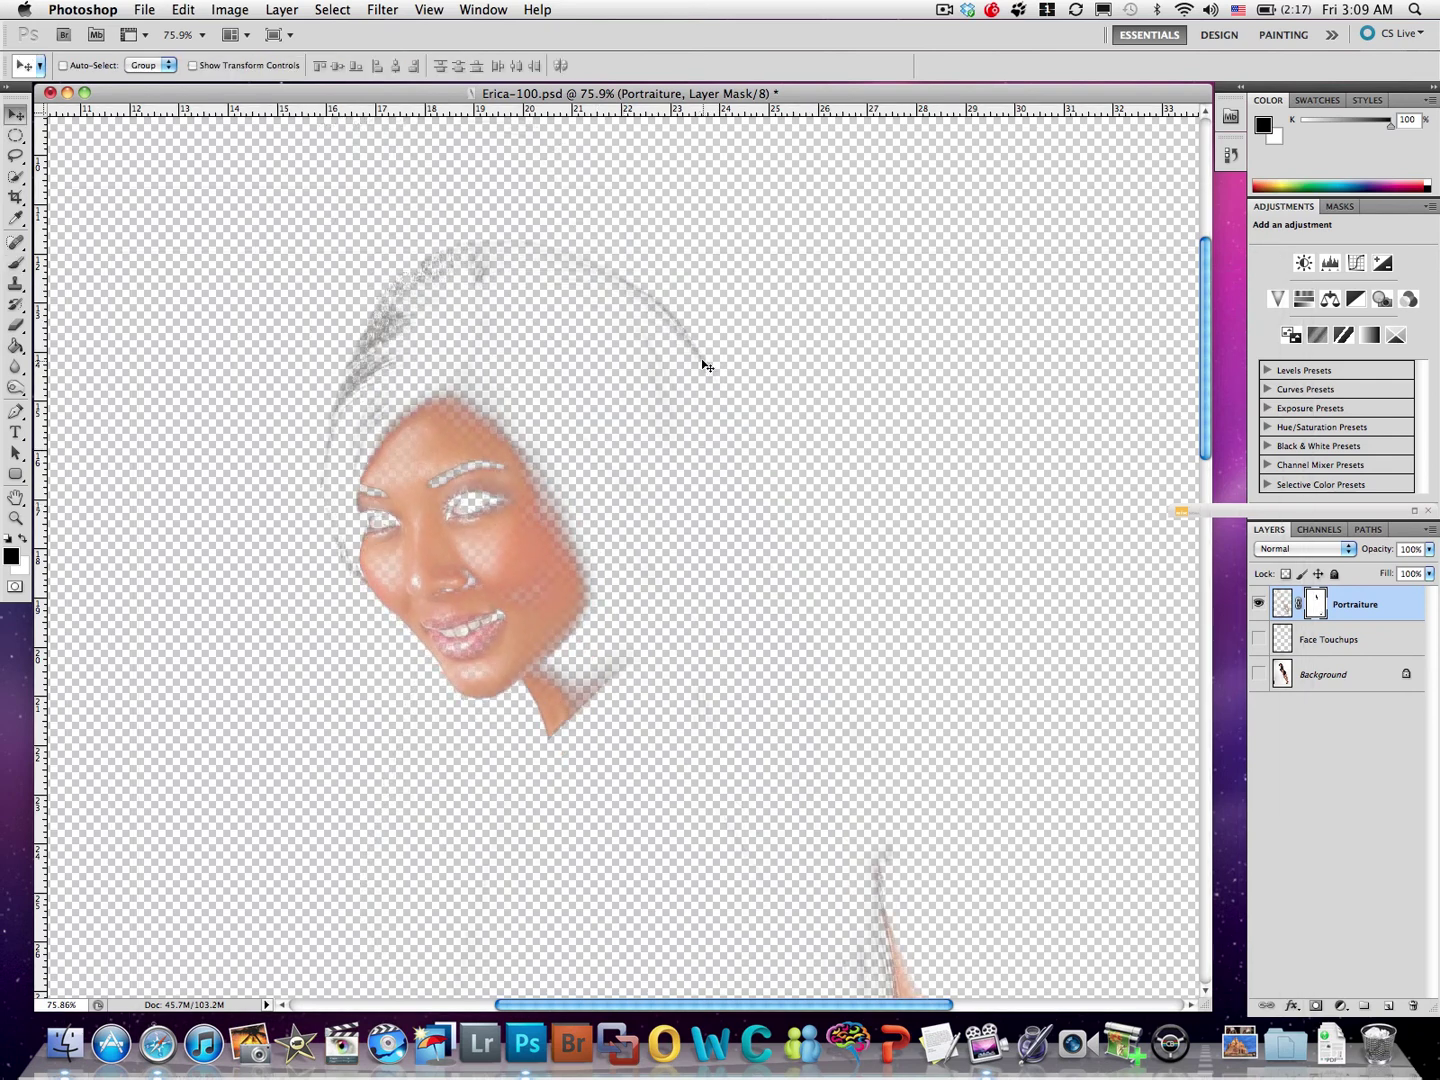
key(shift+Up)
key(shift+Up)
key(shift+Up)
key(shift+Left)
key(shift+Left)
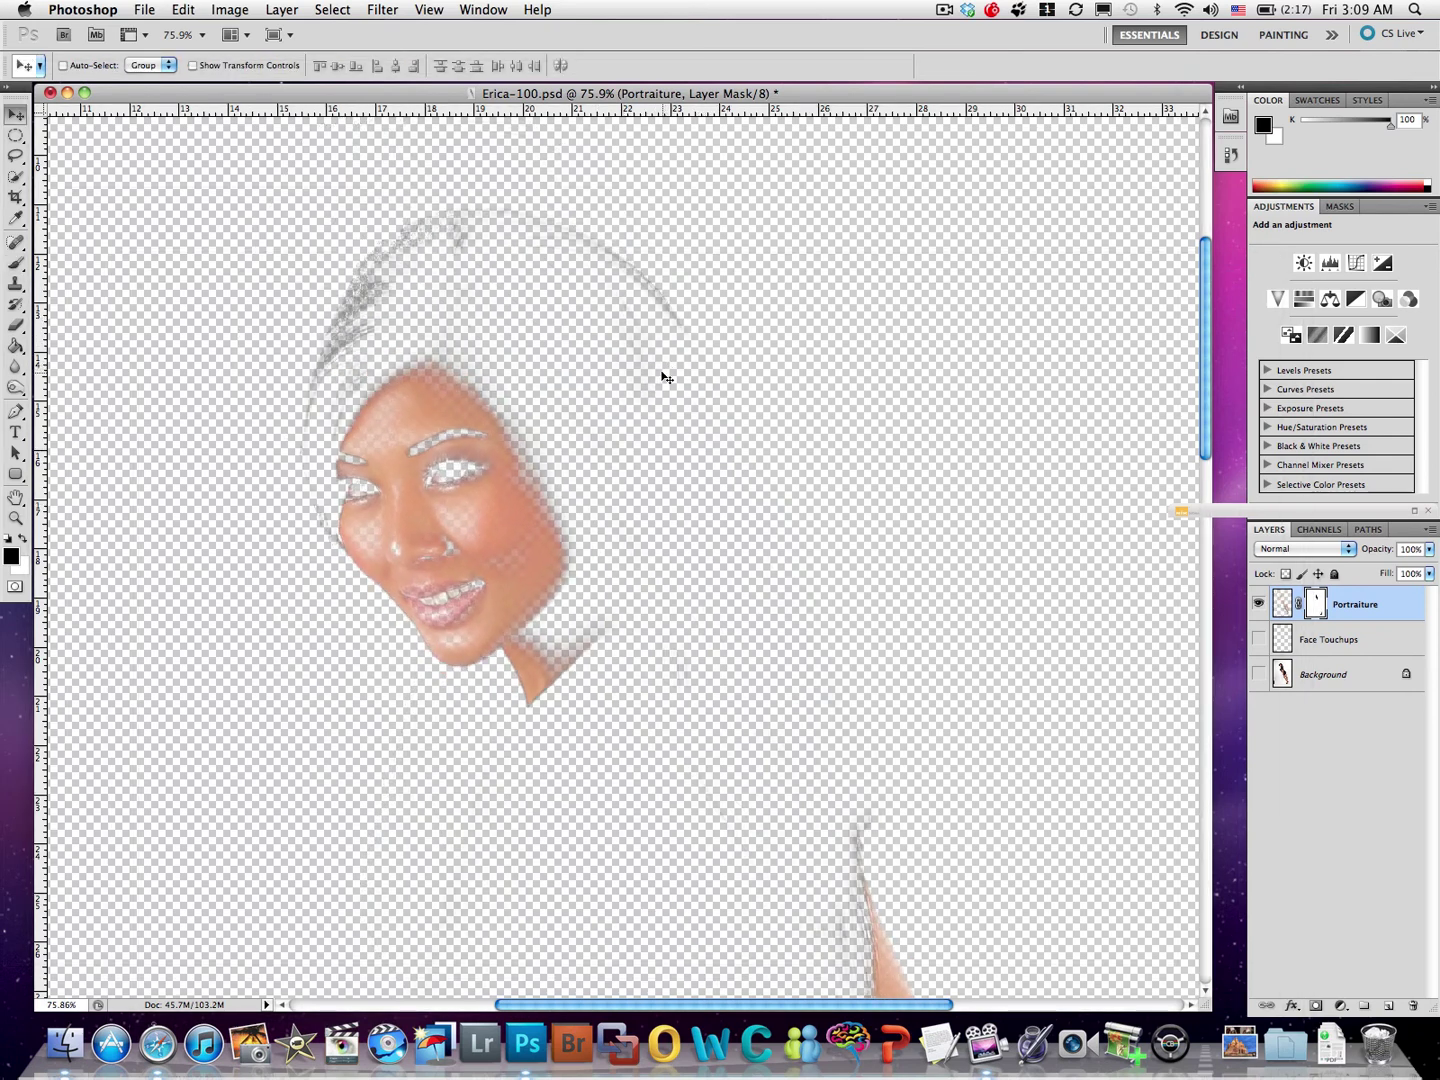
Paint black on the Portraiture mask over the remaining hair around the head and beside the neck
key(b)
mouse_move(675, 357)
mouse_down()
mouse_move(668, 298)
mouse_move(581, 252)
mouse_move(473, 222)
mouse_move(399, 260)
mouse_move(323, 323)
mouse_move(346, 309)
mouse_move(281, 411)
mouse_move(283, 495)
mouse_move(331, 620)
mouse_up()
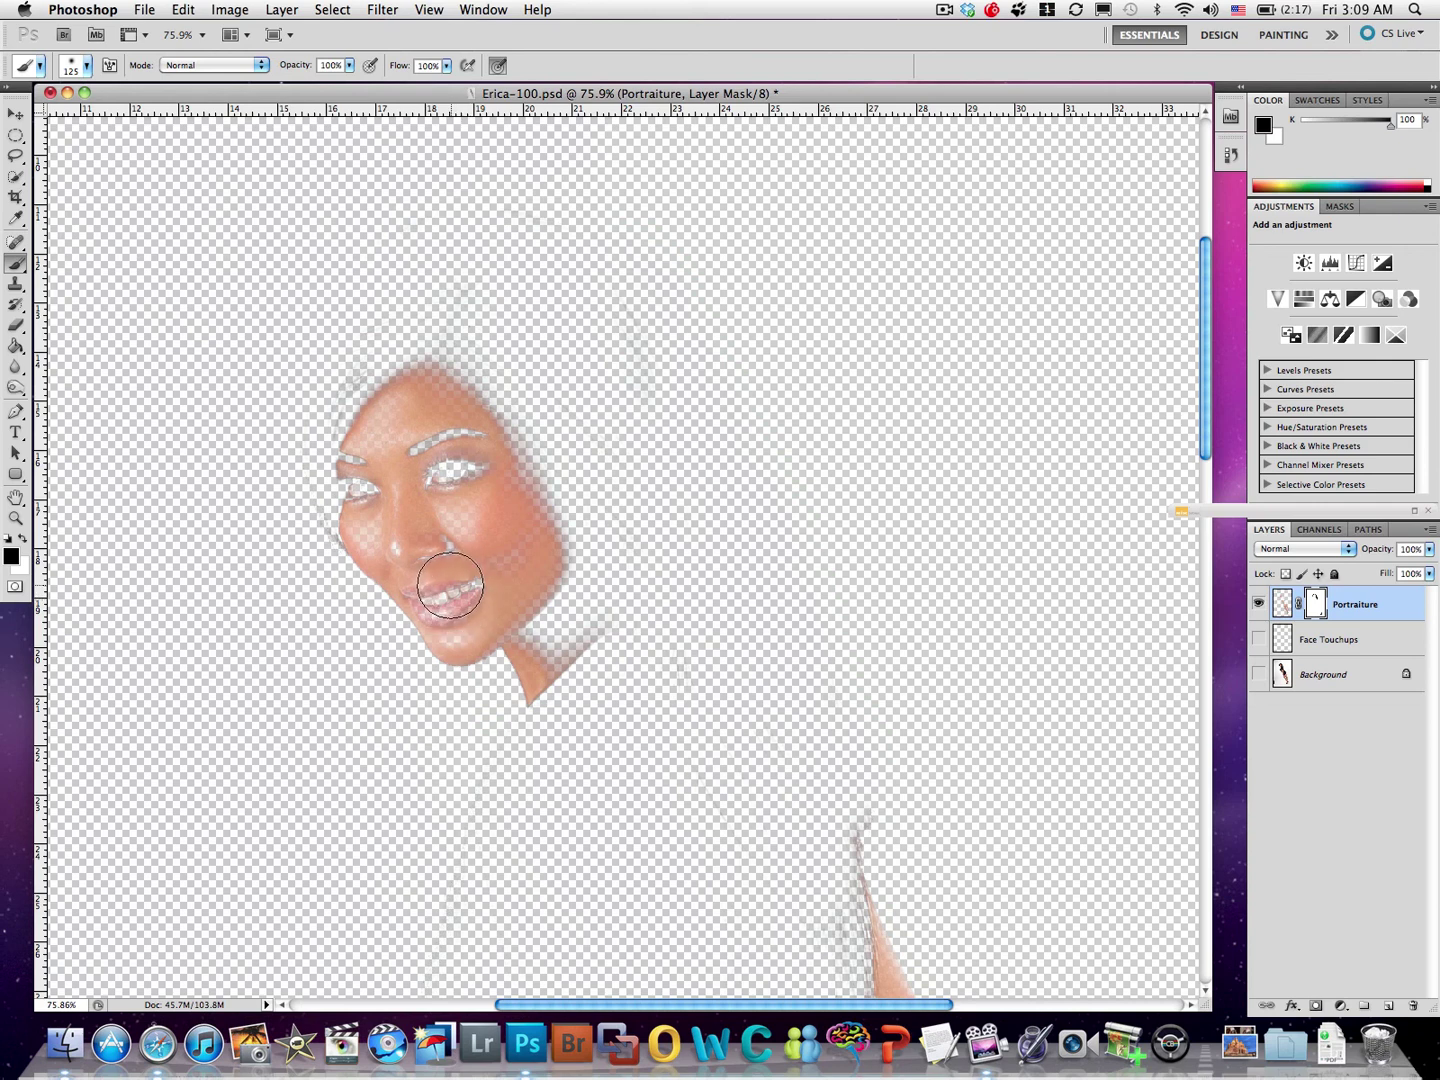
mouse_move(585, 587)
mouse_down()
mouse_move(492, 634)
mouse_move(540, 611)
mouse_up()
Show all layers again and move the Portraiture layer back into alignment with the underlying portrait
alt+click(1258, 605)
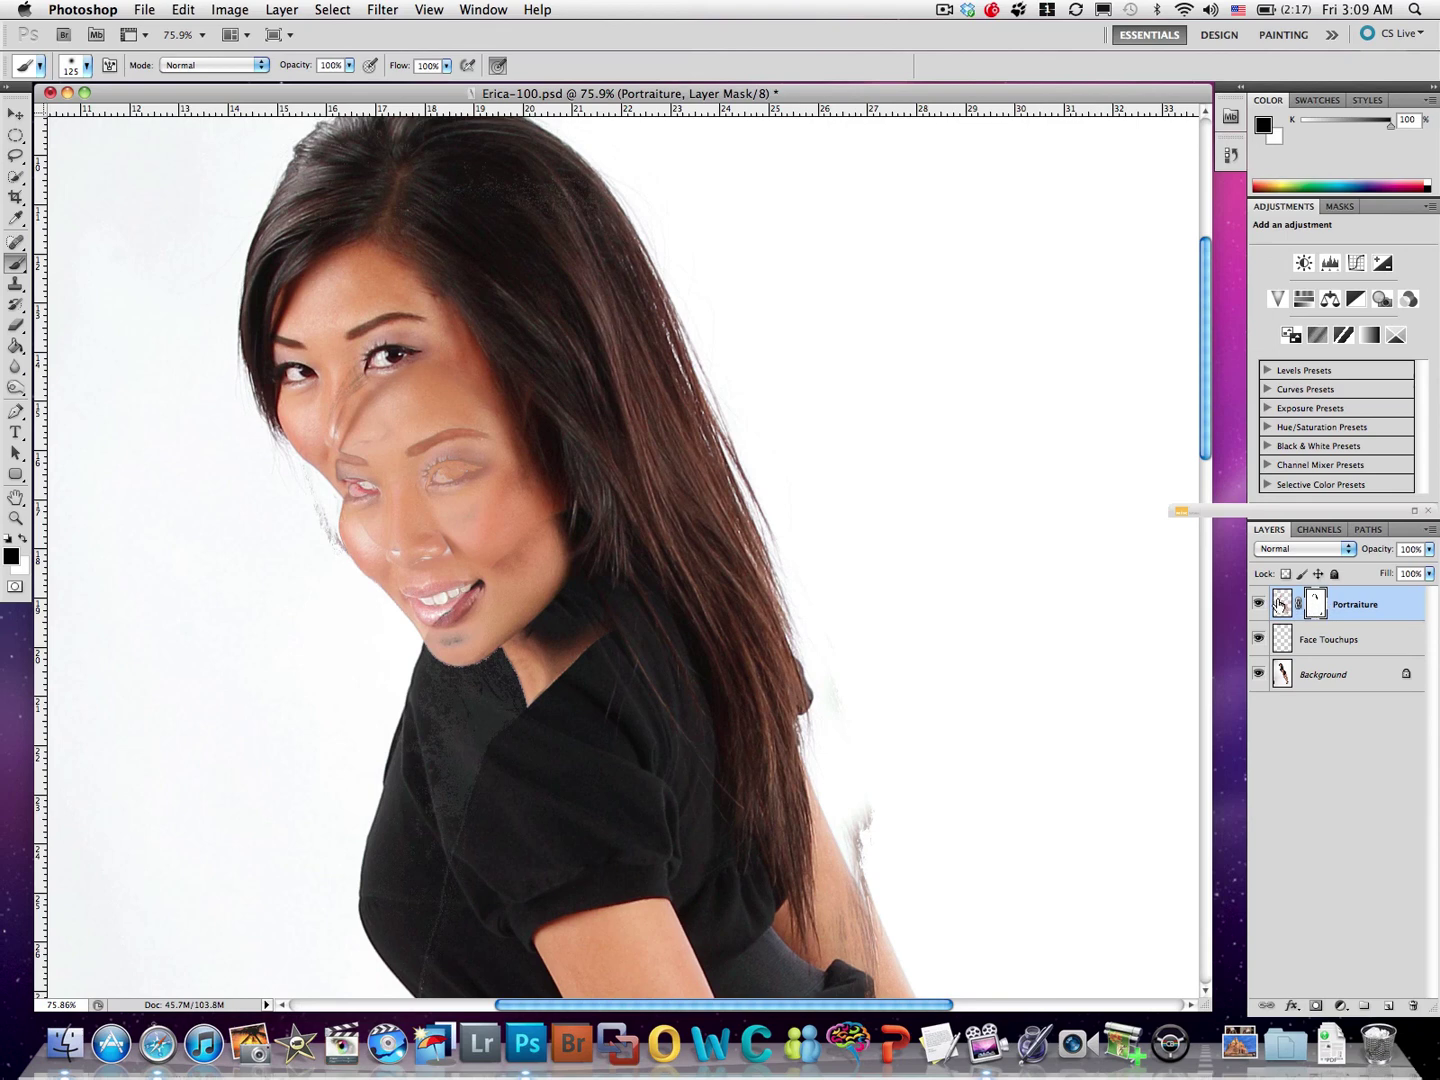
key(v)
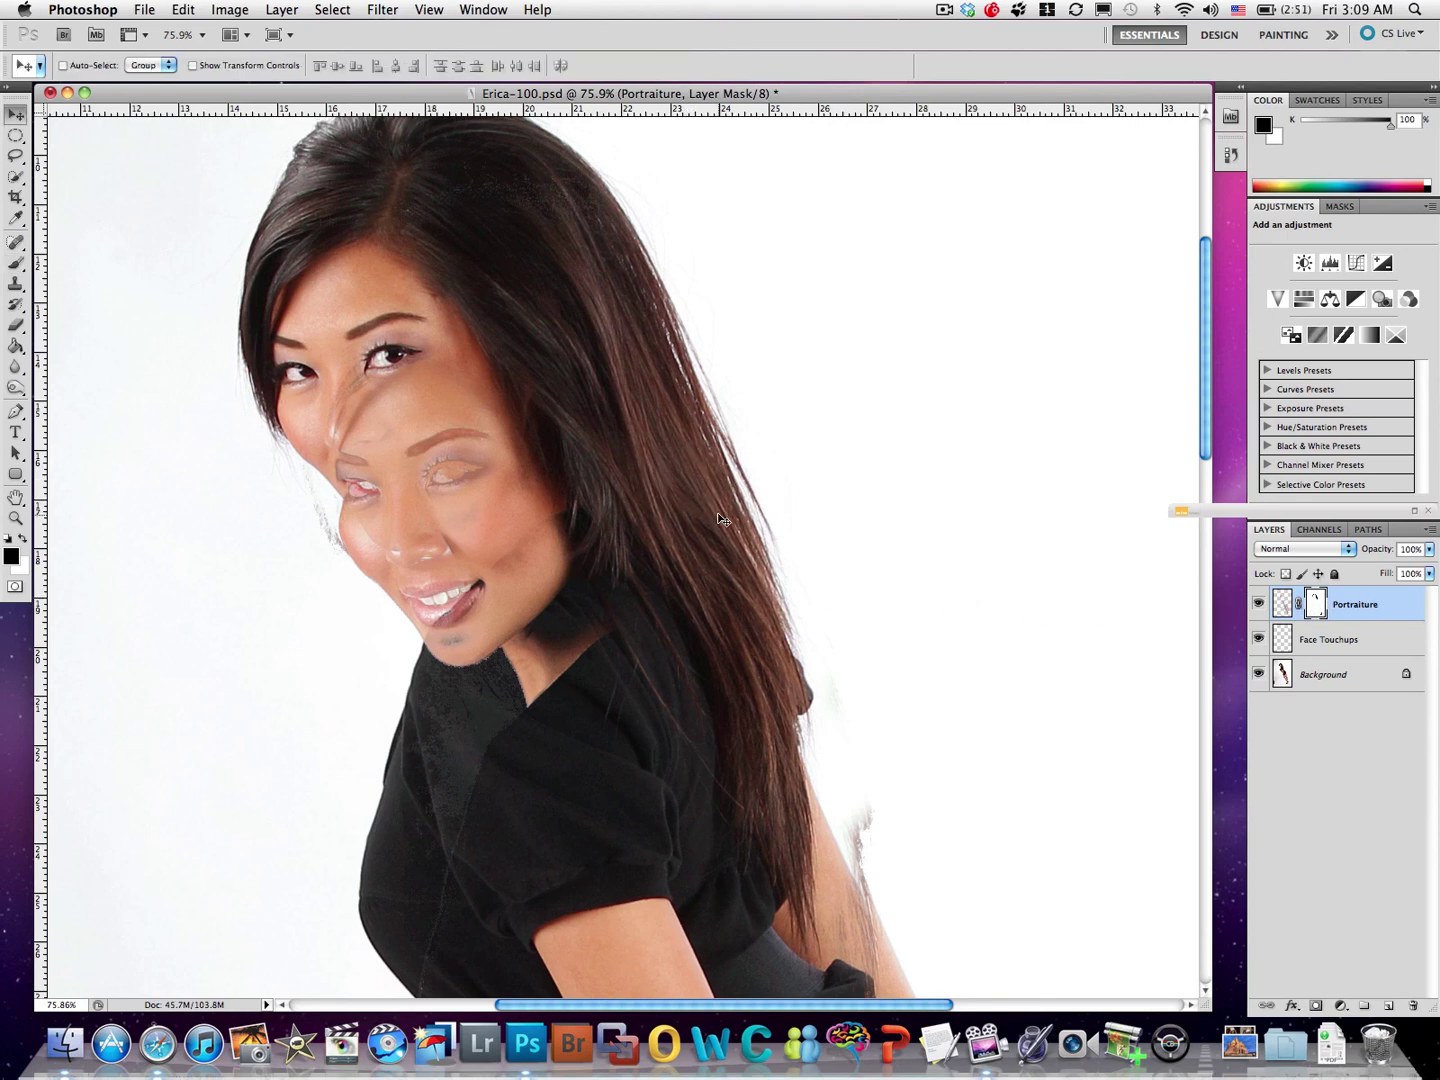
drag(747, 522, 733, 423)
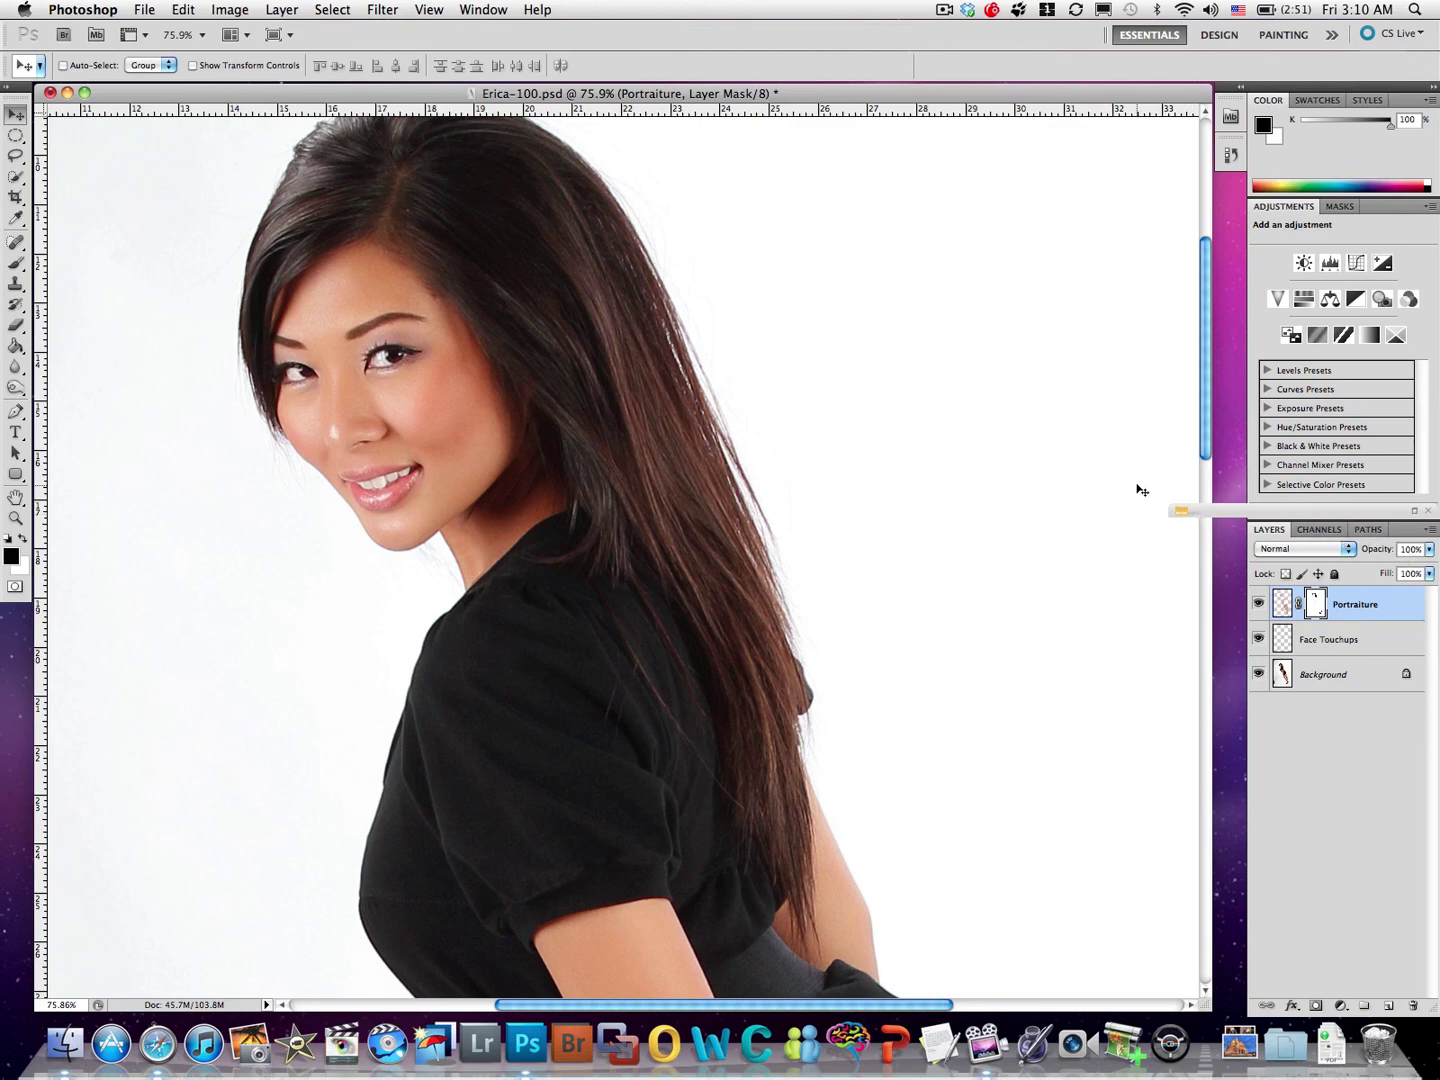
Compare the portrait with the Portraiture layer hidden and shown, and view the whole image fitted in the window
click(1259, 605)
click(1257, 605)
click(1254, 607)
click(1256, 610)
double_click(15, 500)
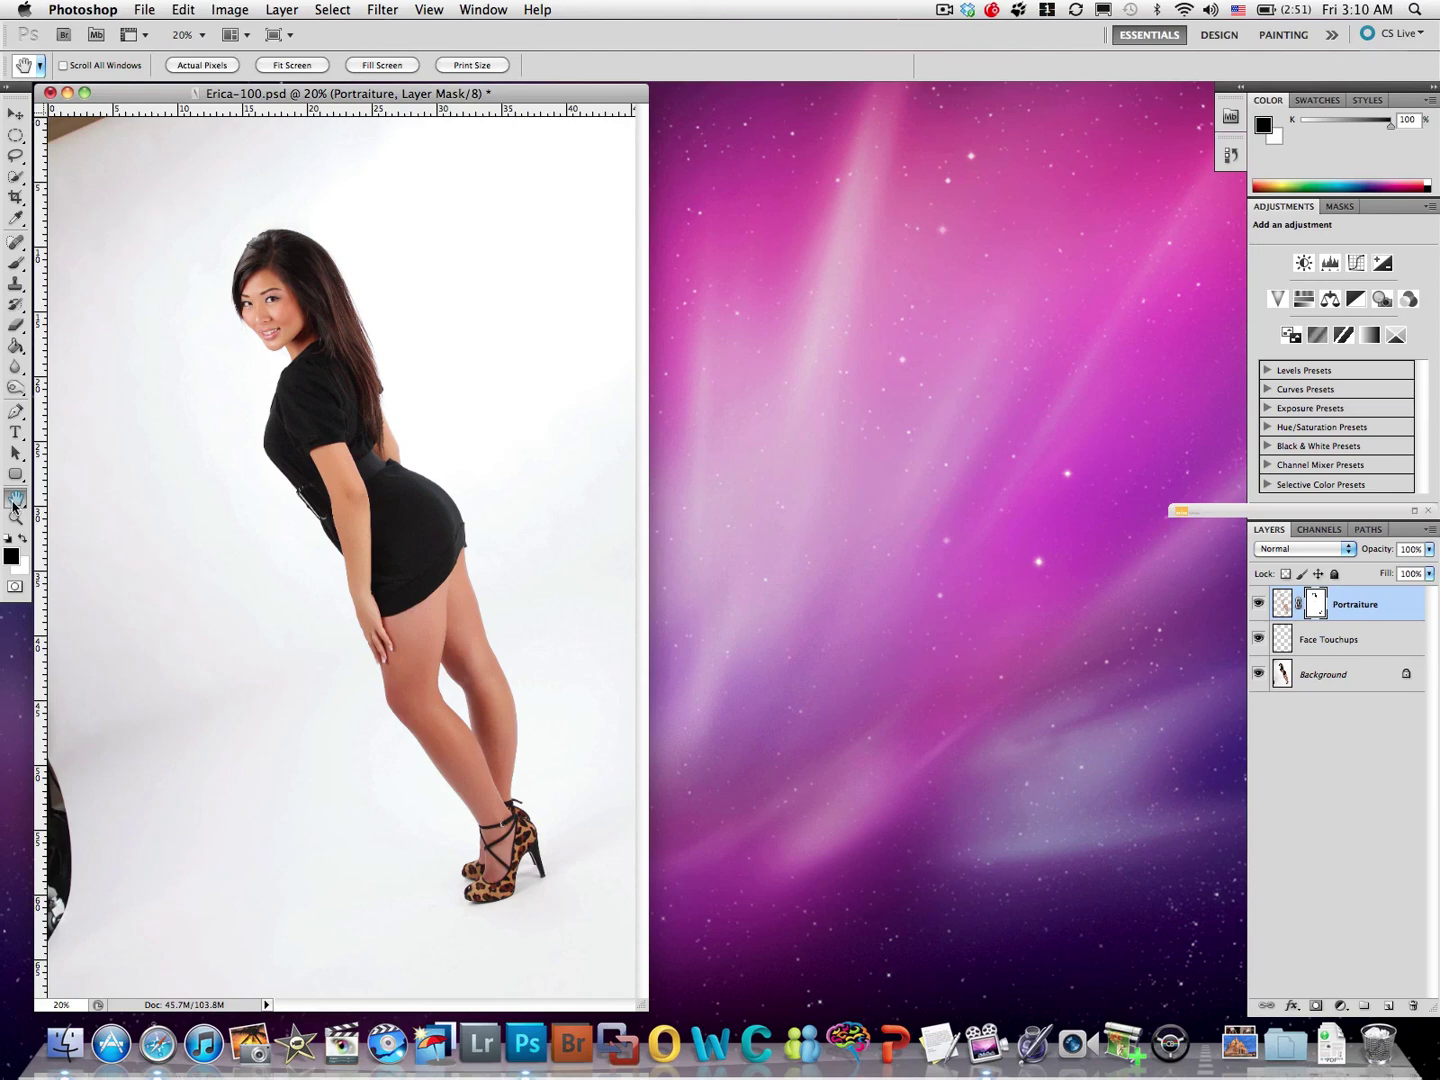